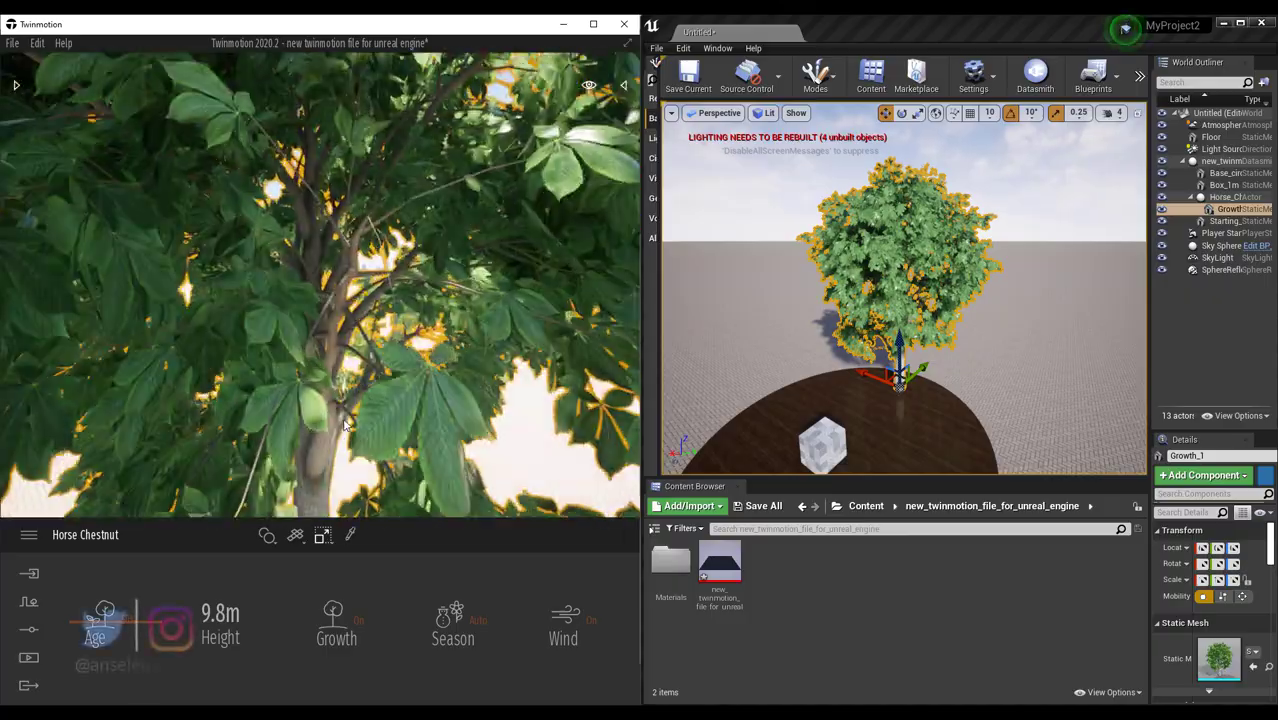
Examine the Horse Chestnut tree's trunk and foliage up close in the Unreal Engine and Twinmotion views
mouse_move(904, 288)
right_down()
mouse_move(918, 280)
mouse_move(904, 288)
right_up()
scroll(904, 288, down, 10)
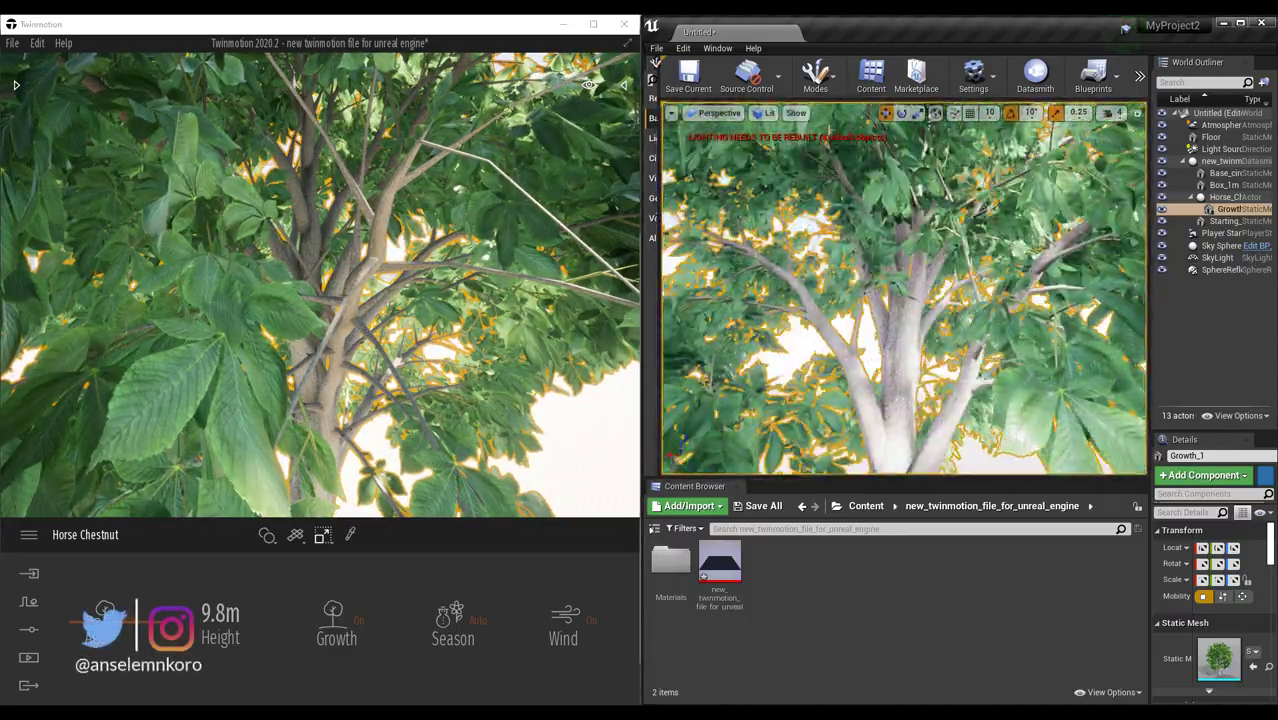
click(348, 357)
scroll(348, 357, down, 5)
scroll(348, 357, up, 5)
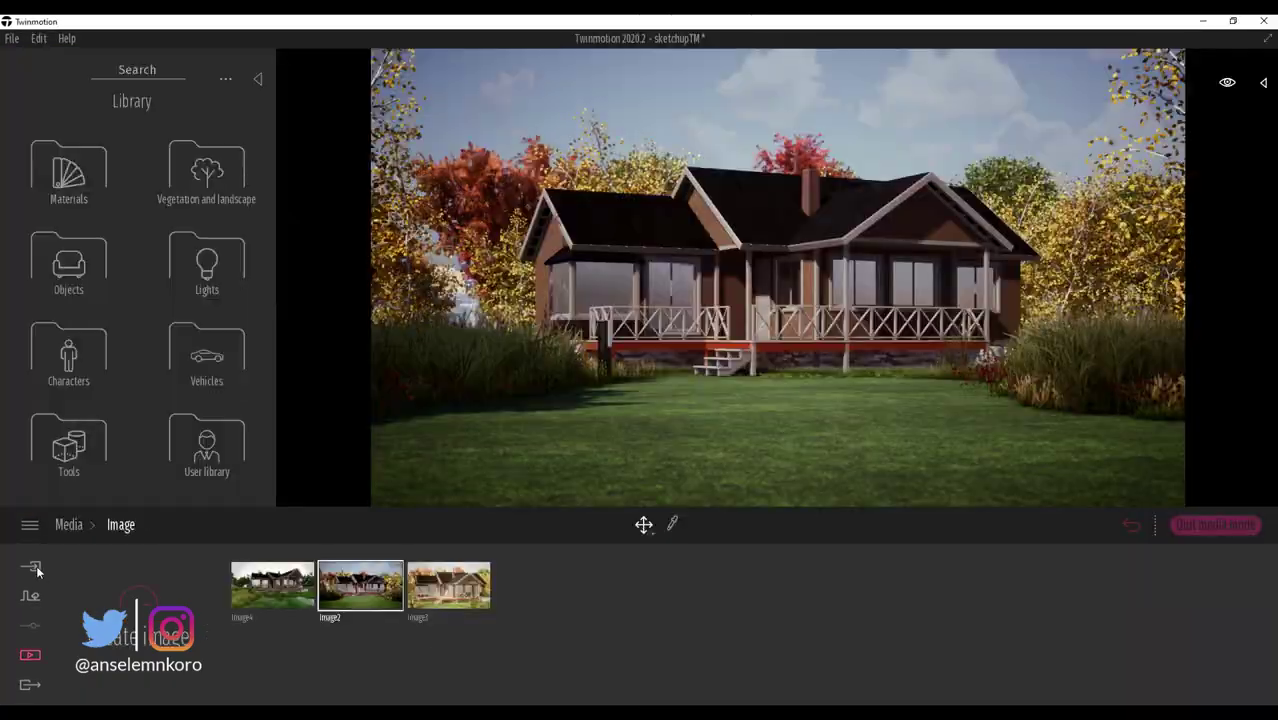
click(35, 568)
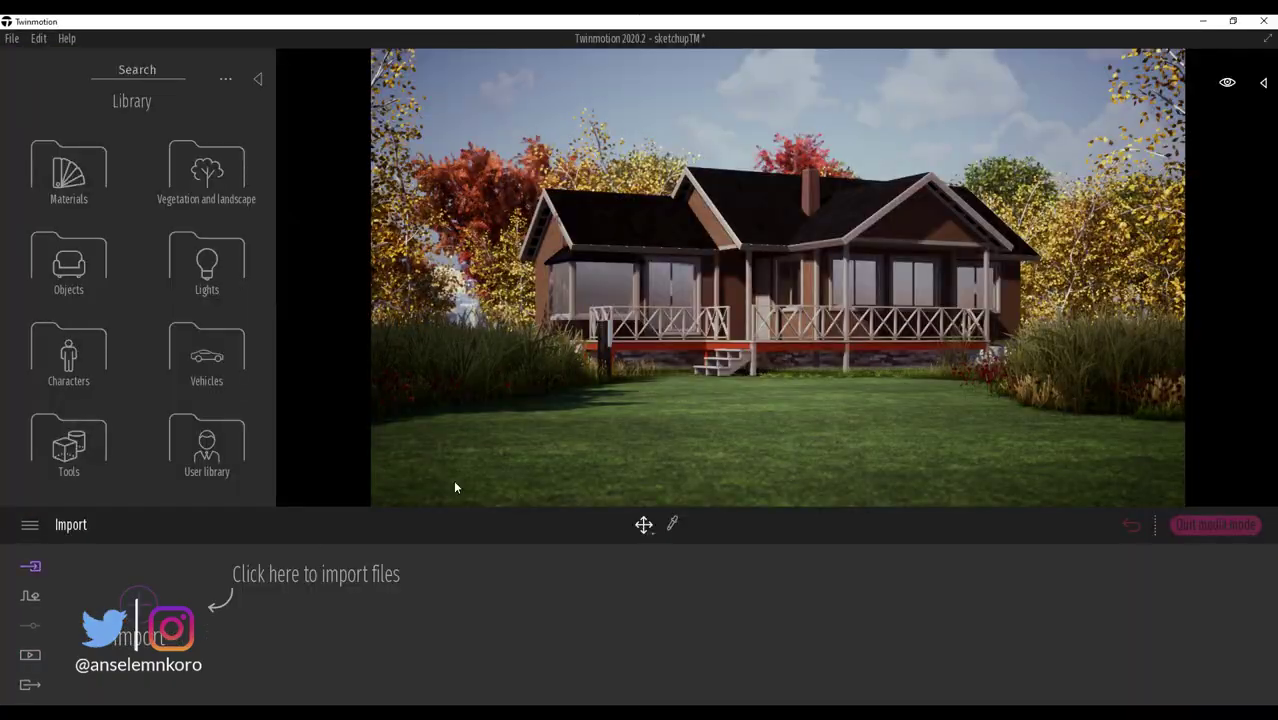
mouse_move(818, 328)
shift+middle_down()
mouse_move(745, 395)
mouse_move(890, 335)
mouse_move(825, 328)
shift+middle_up()
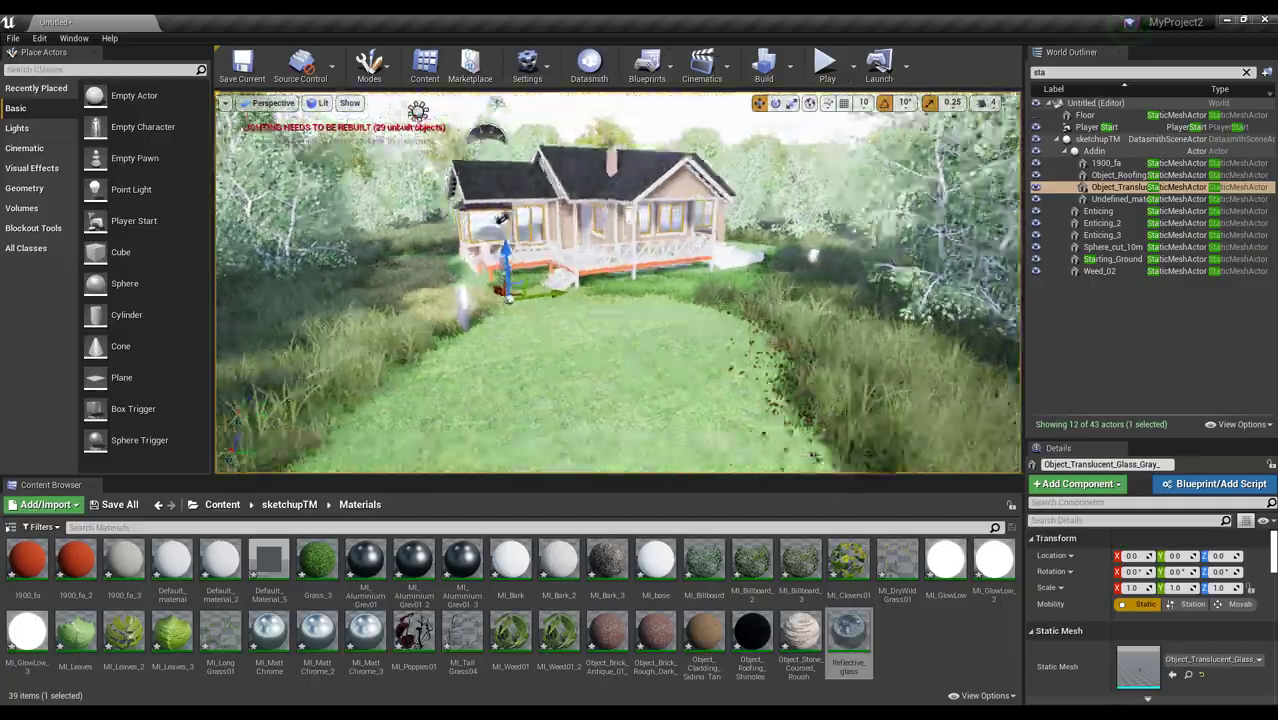
Select the house's window glass in the Unreal scene and open the Materials folder of the sketchupTM content
mouse_move(618, 263)
right_down()
mouse_move(622, 250)
mouse_move(630, 262)
mouse_move(605, 275)
mouse_move(618, 263)
right_up()
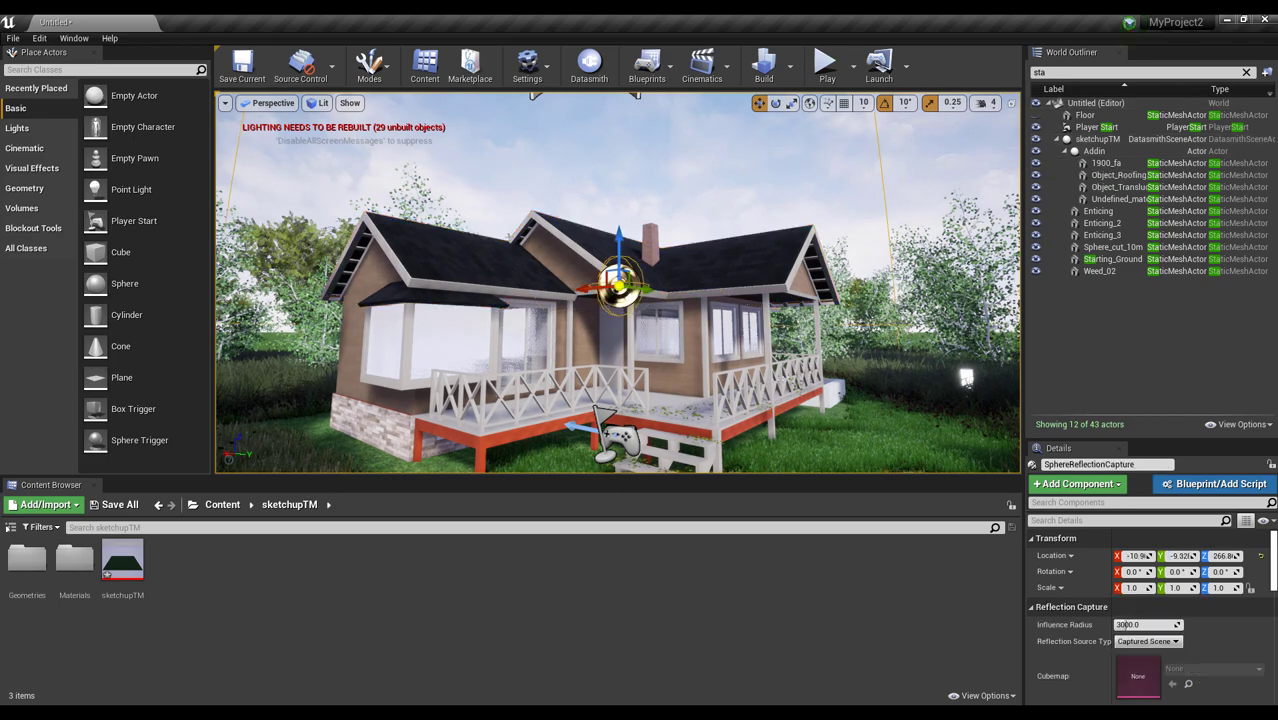
right_drag(620, 284, 722, 305)
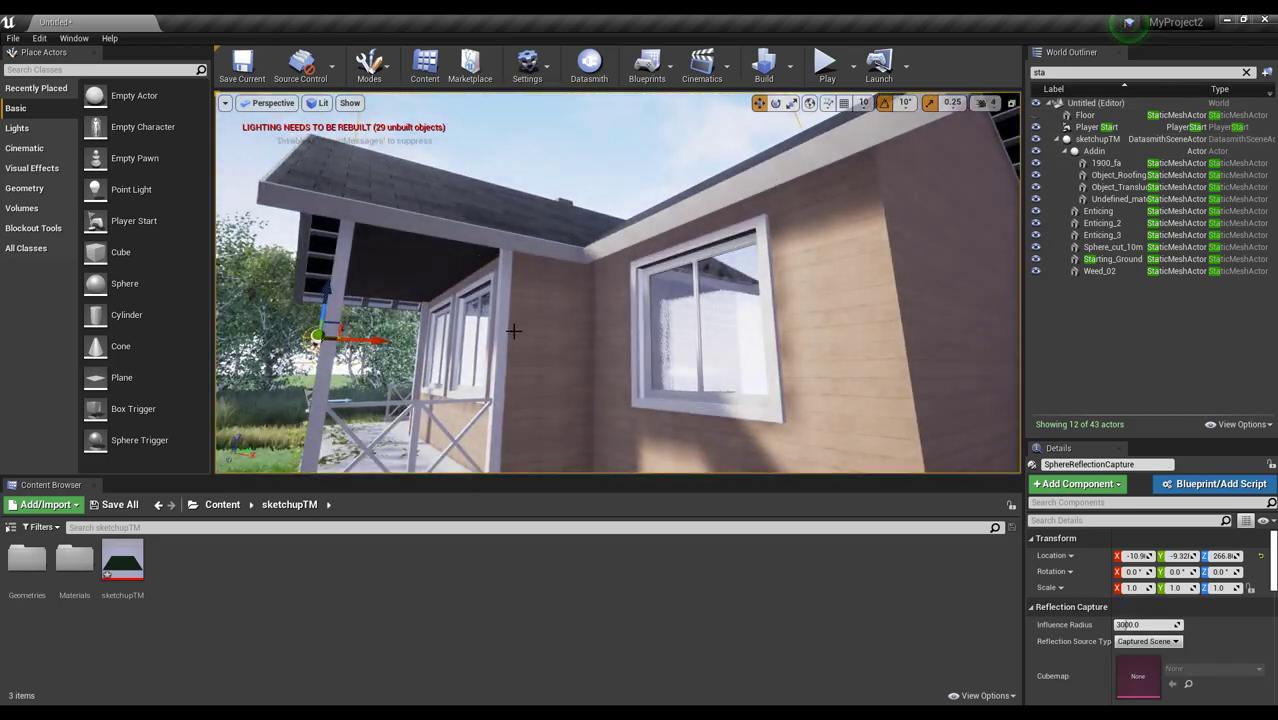
click(715, 312)
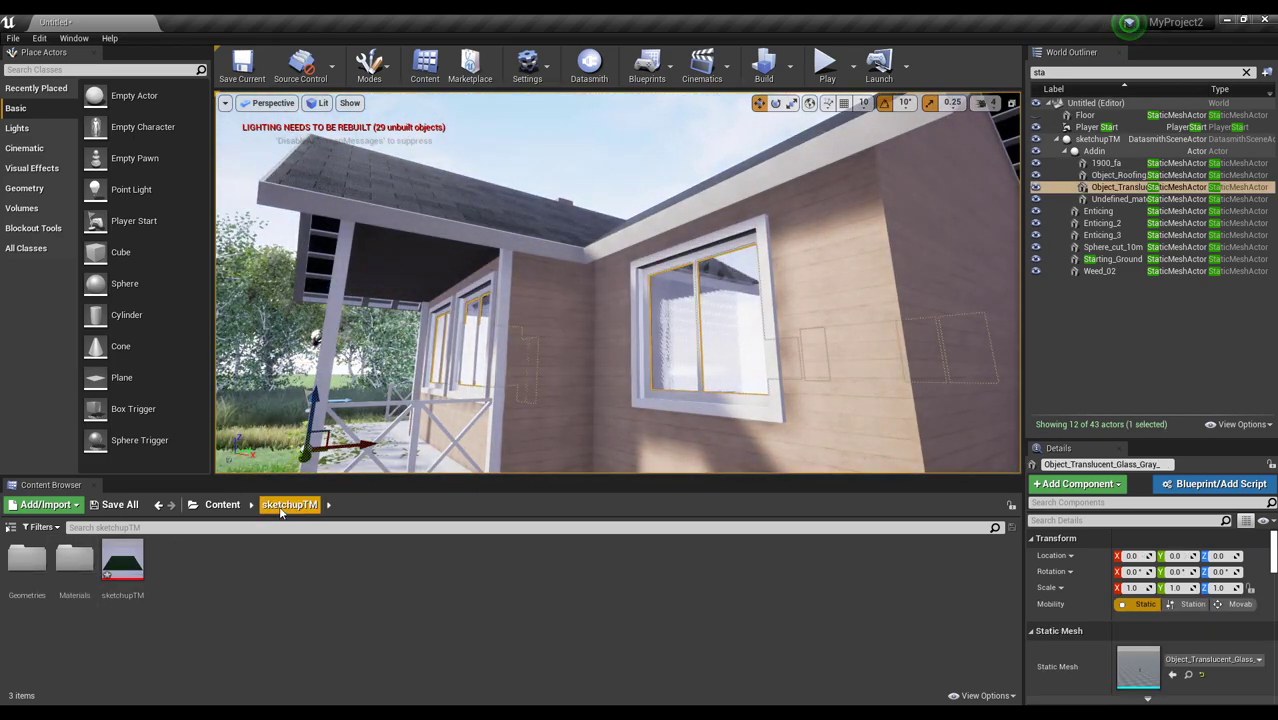
double_click(27, 560)
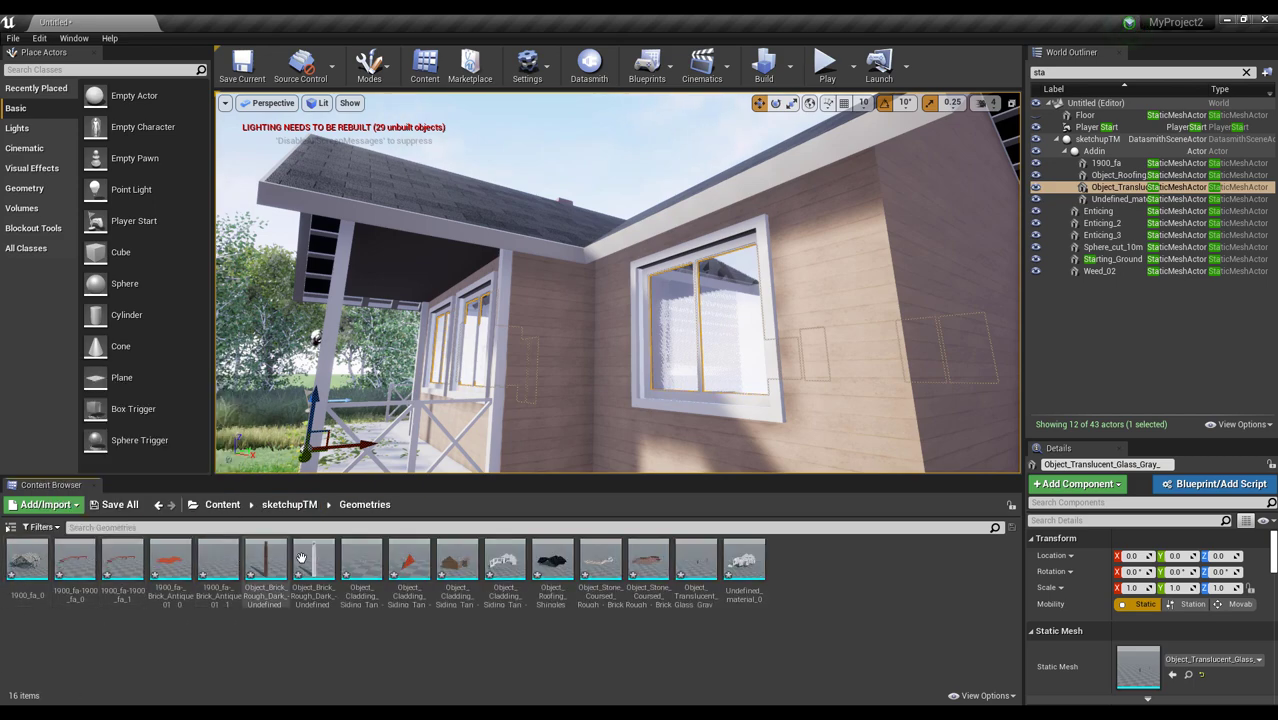
click(297, 505)
double_click(75, 560)
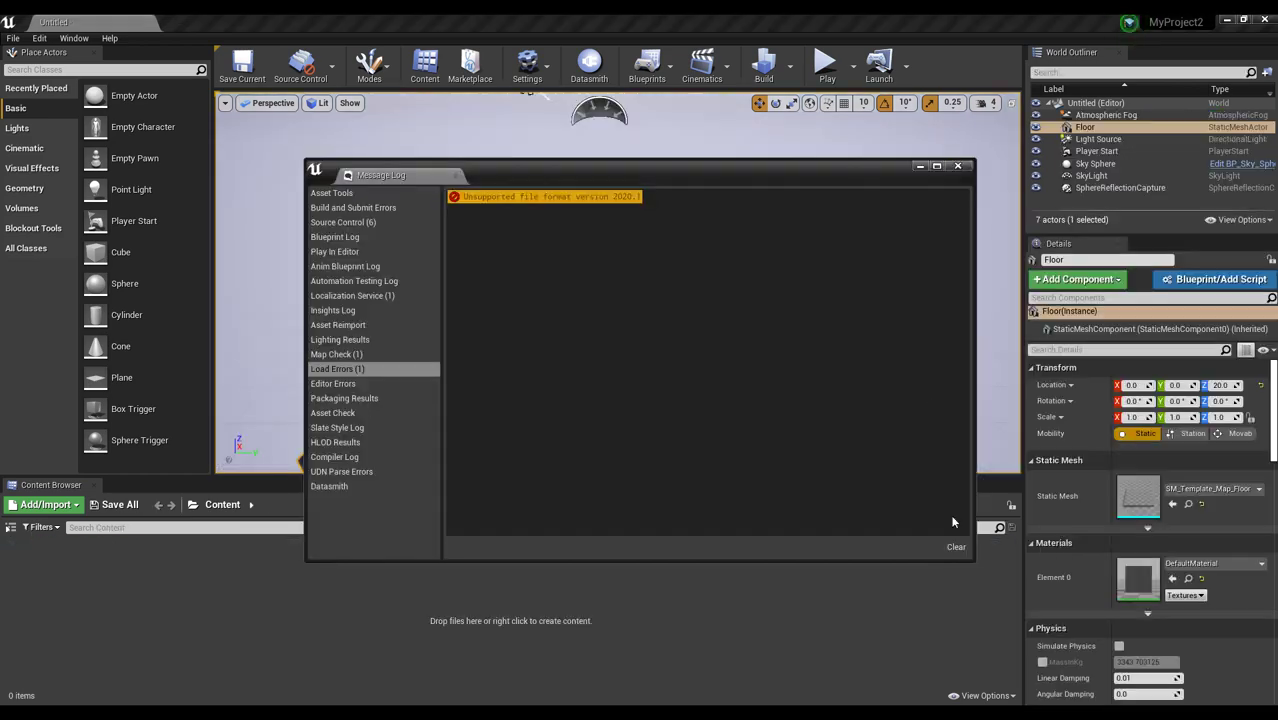
Close the Message Log window
click(957, 166)
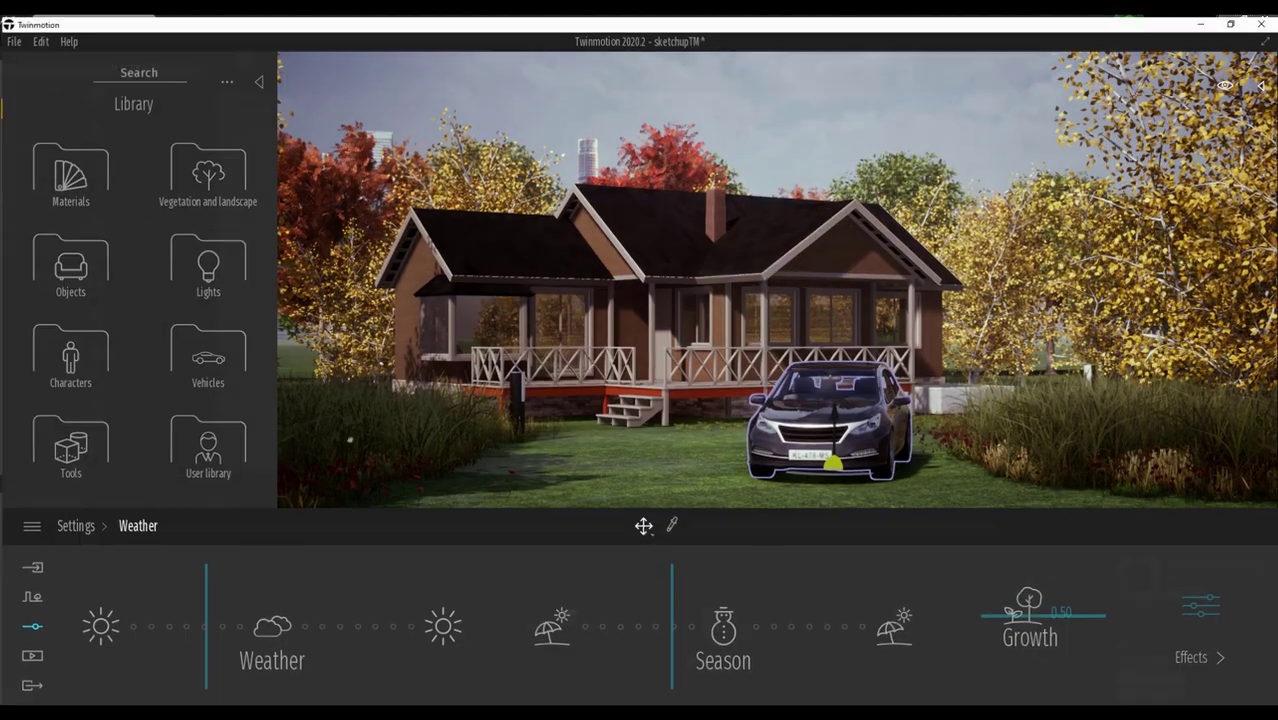
middle_drag(556, 245, 585, 228)
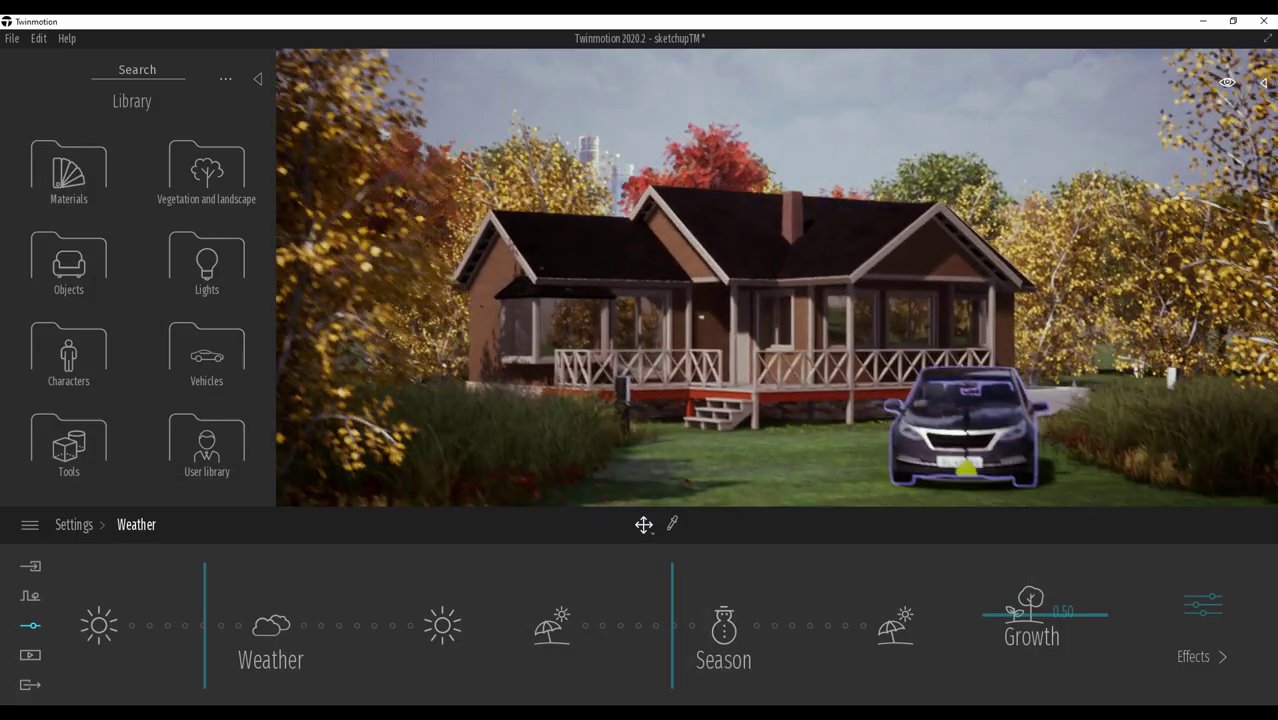
click(12, 38)
click(30, 147)
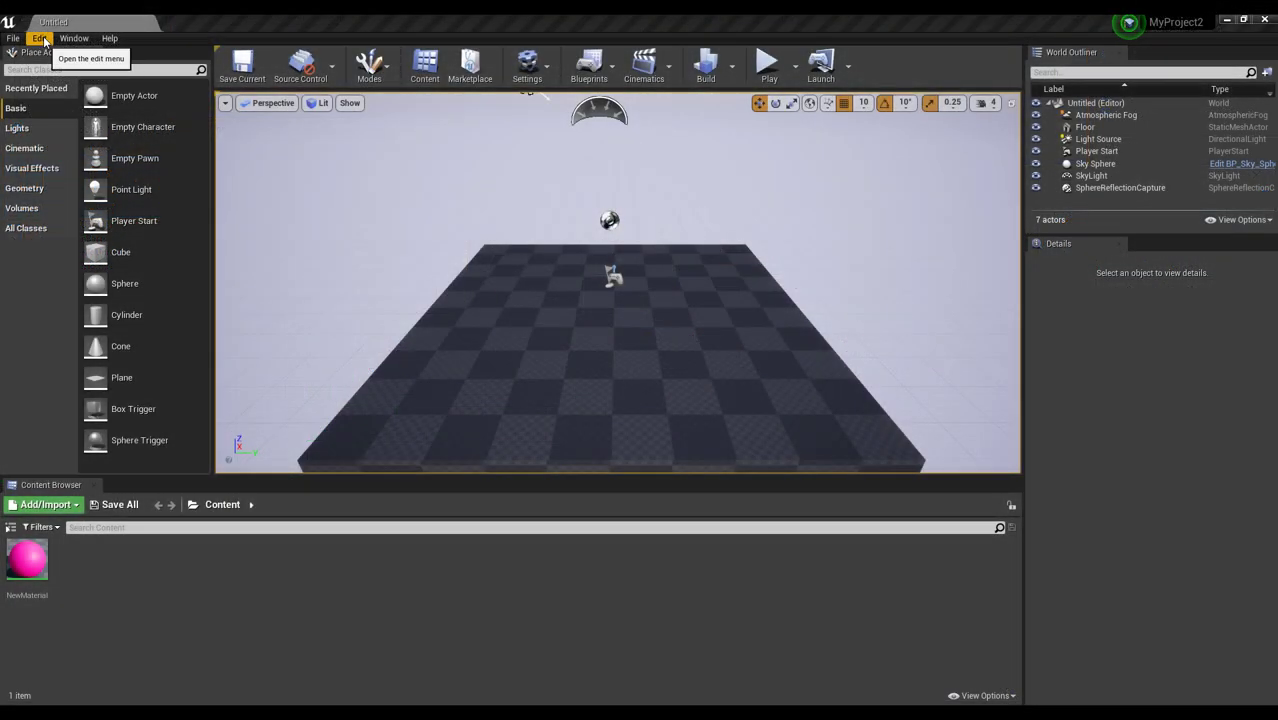
Open Unreal's plugin browser and search the plugins for "twin"
click(39, 38)
click(84, 245)
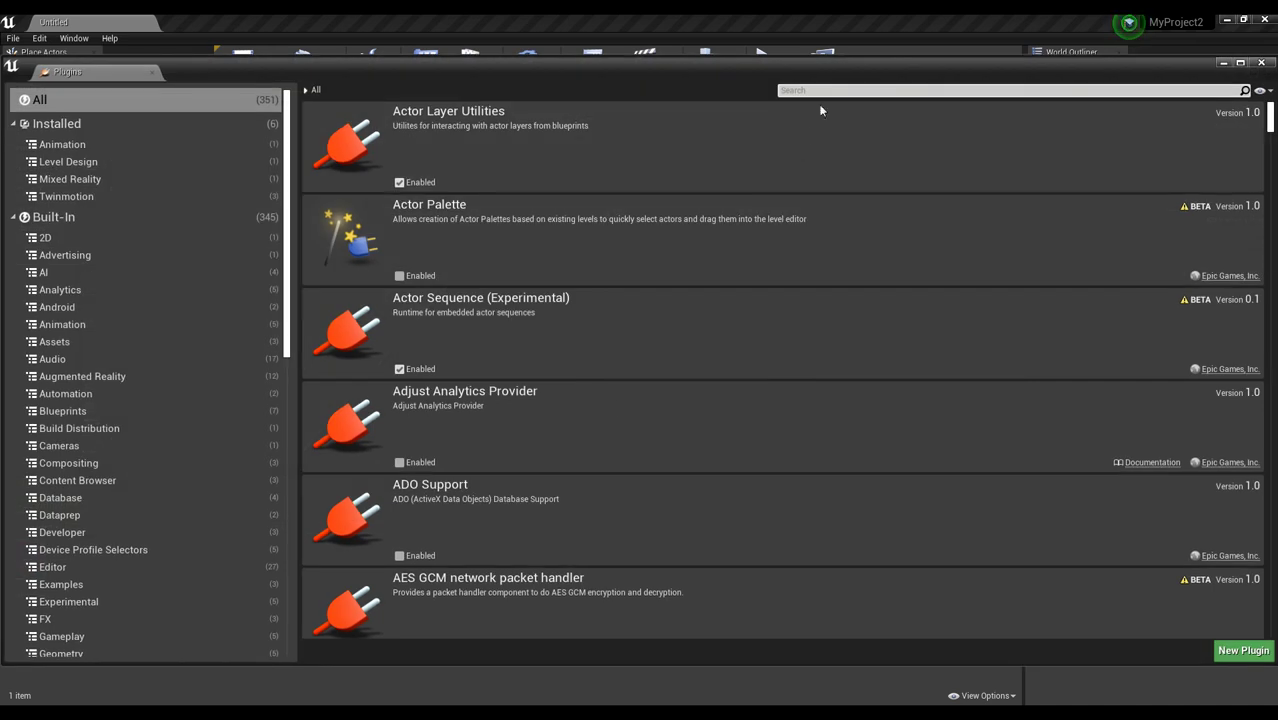
text(twub)
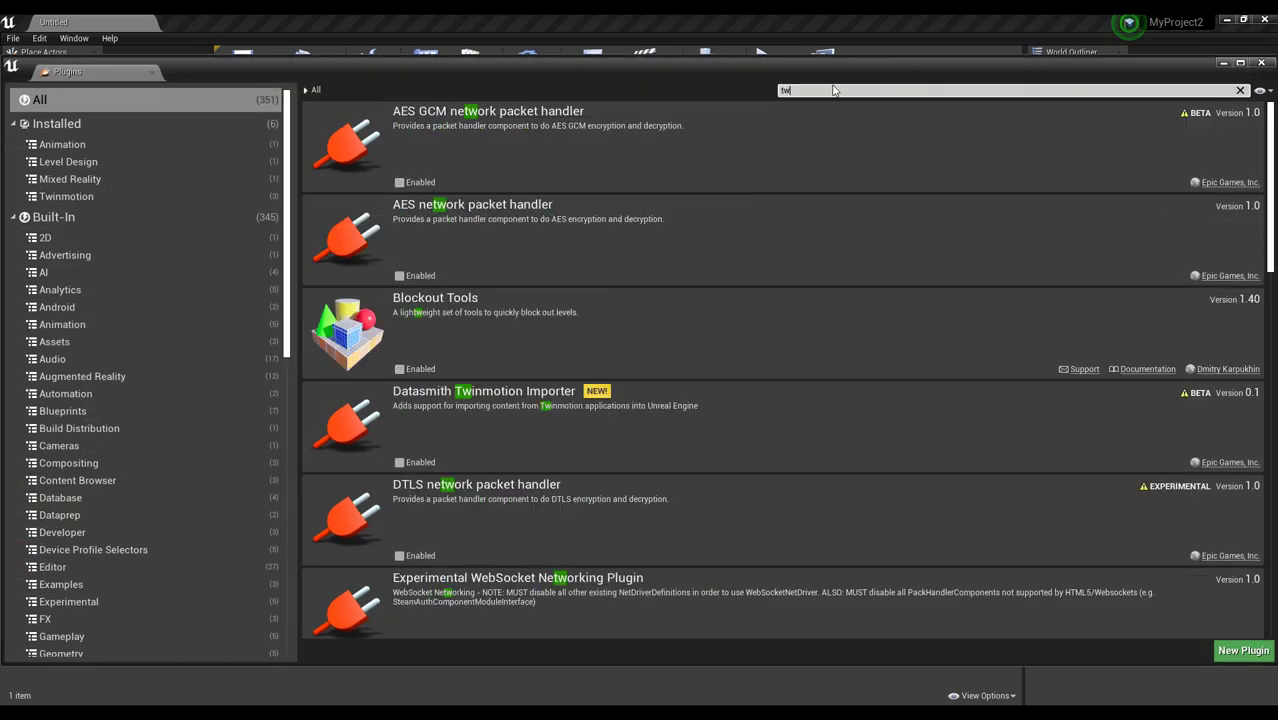
key(BackSpace)
text(in)
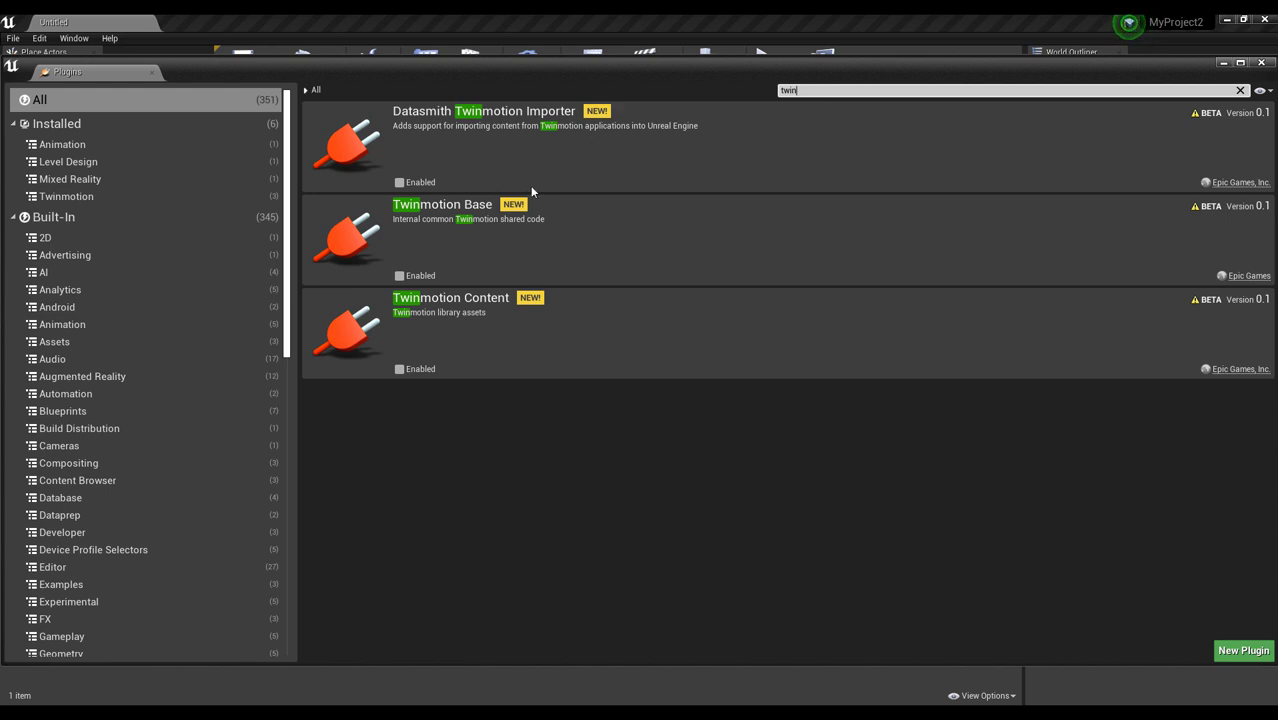
Enable the Datasmith Twinmotion Importer, Twinmotion Base and Twinmotion Content plugins, accepting the beta version for each
click(399, 183)
click(741, 410)
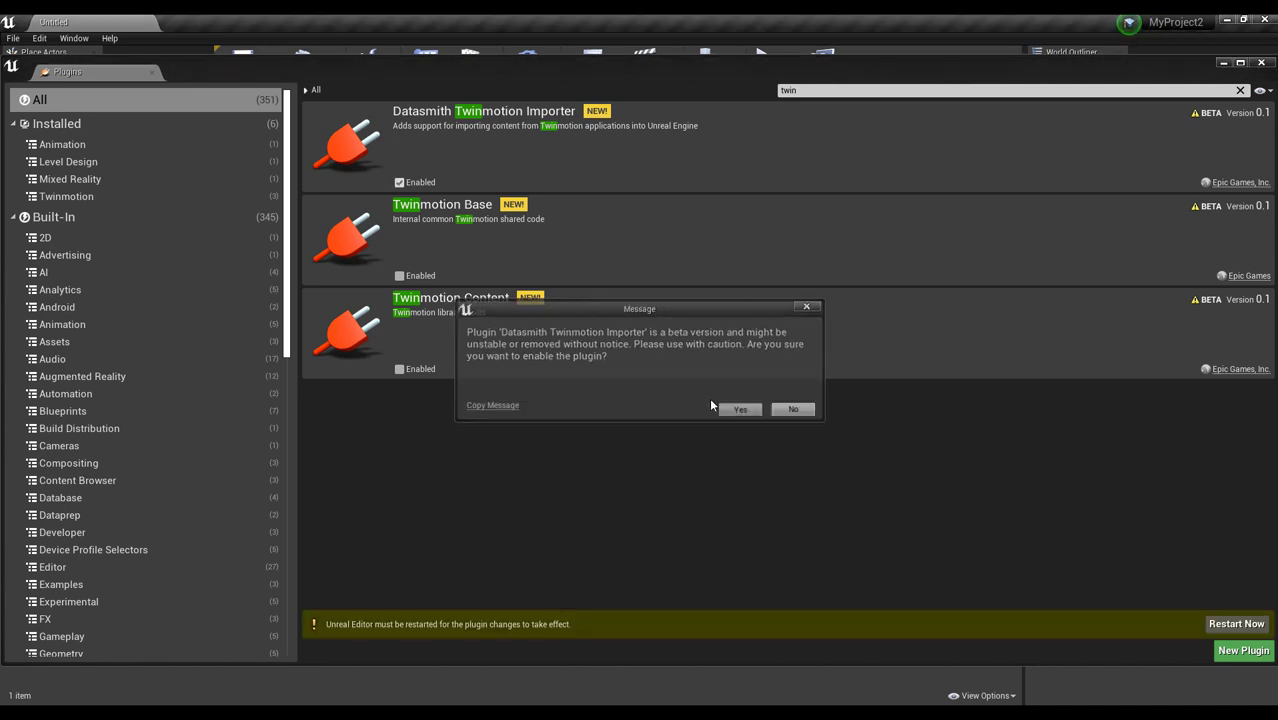
click(401, 277)
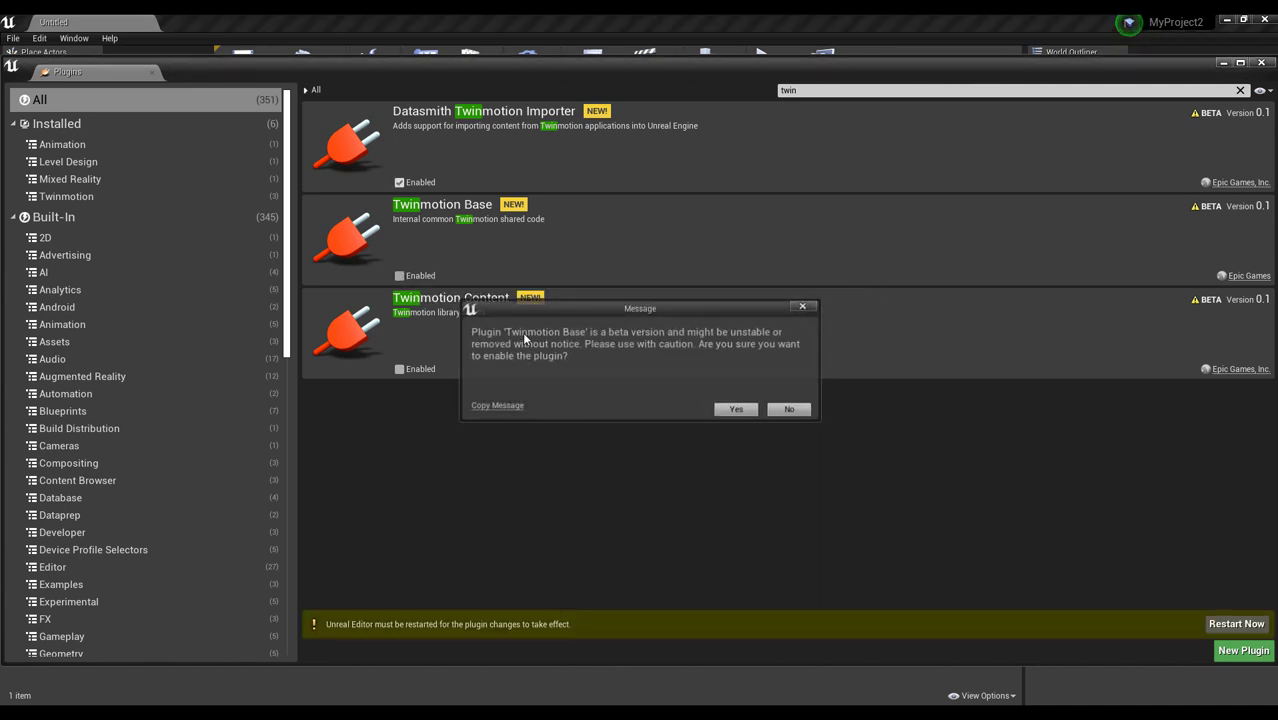
click(741, 415)
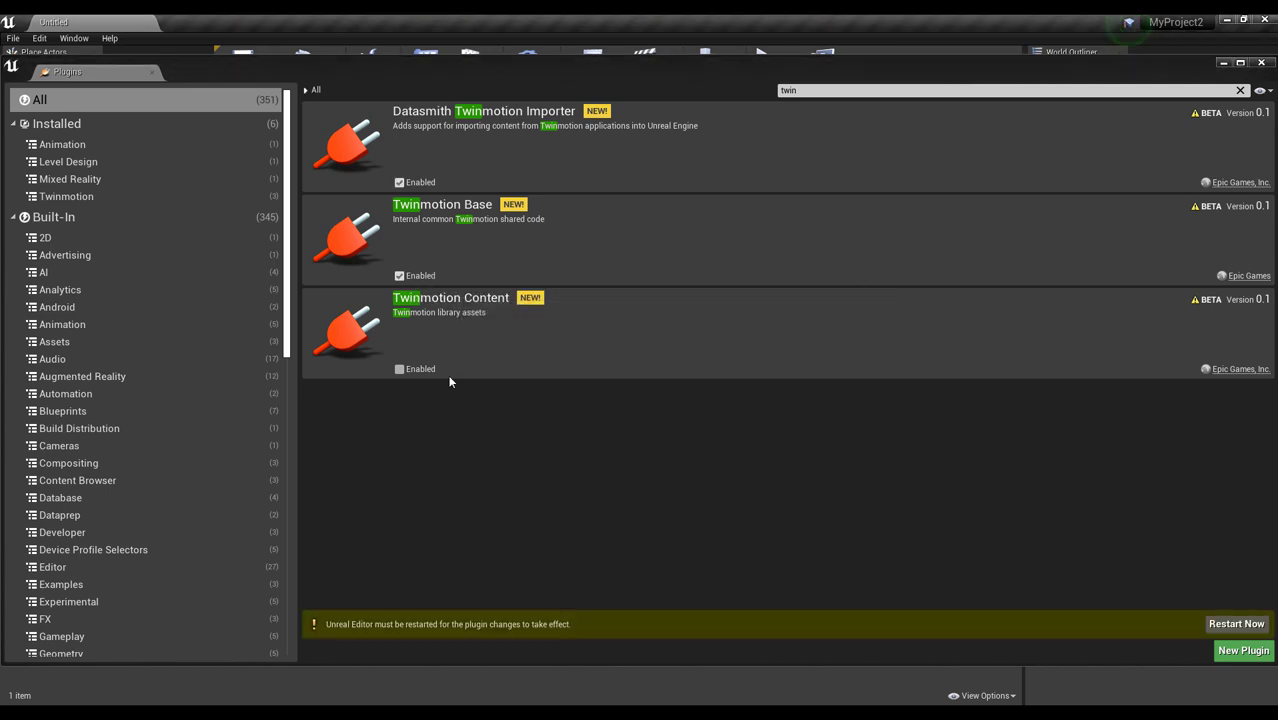
click(408, 372)
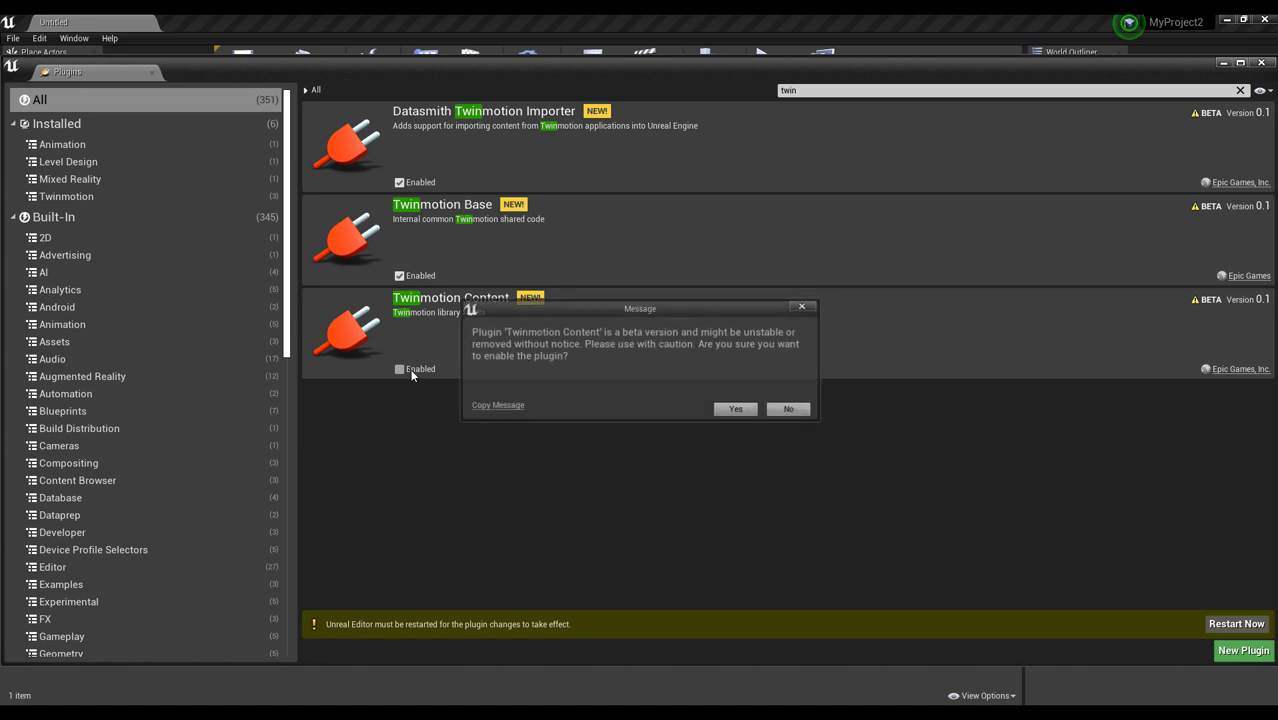
click(736, 409)
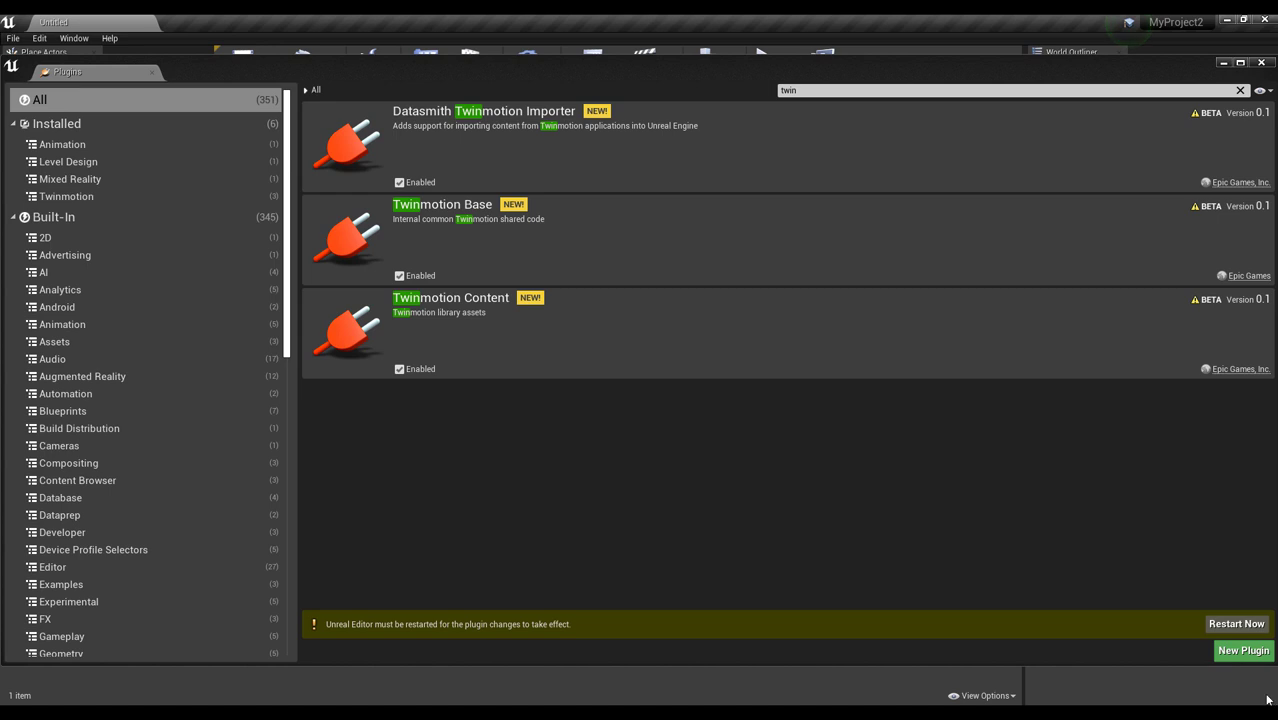
Restart the editor to apply the plugin changes and close the Plugins window
click(1236, 624)
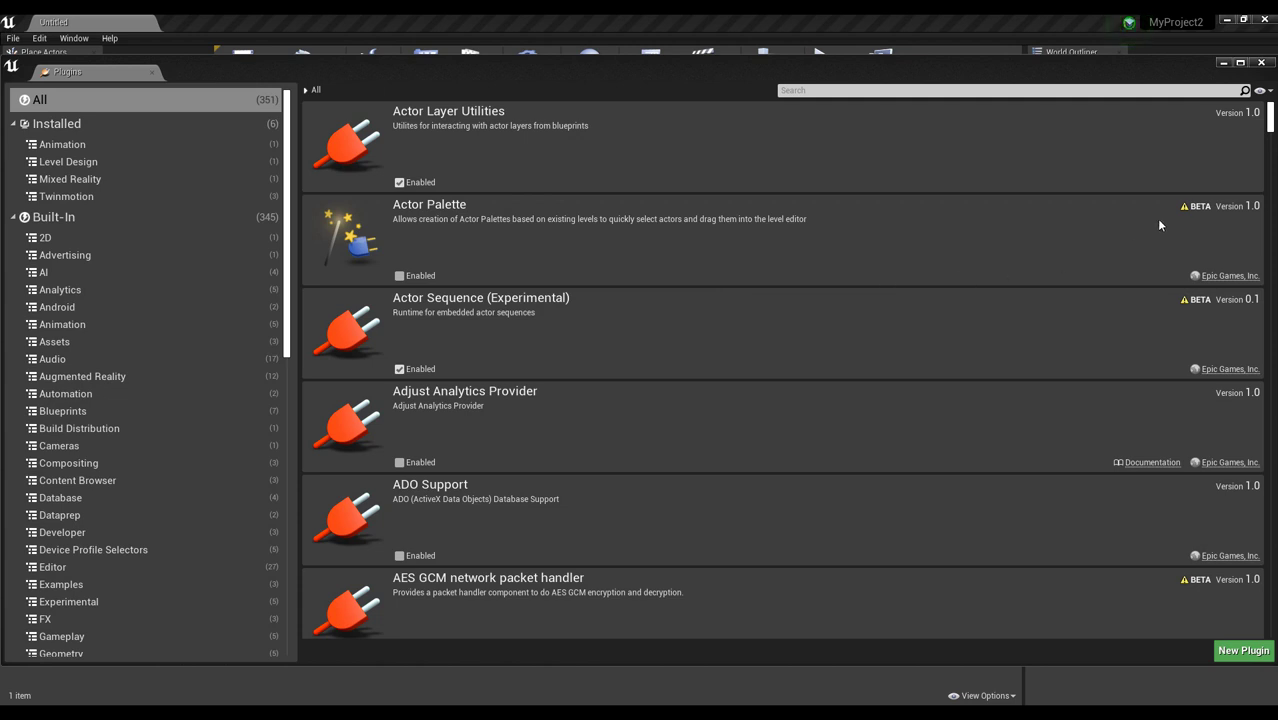
click(1261, 62)
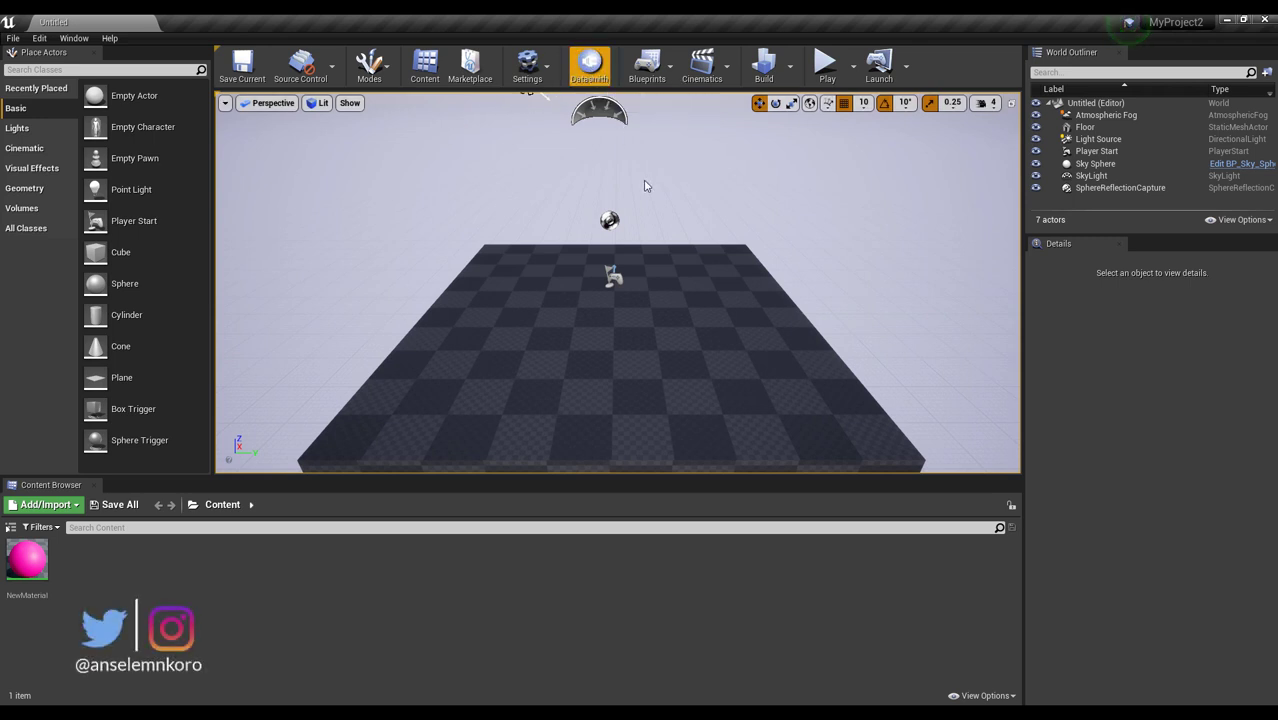
Start a Datasmith import and check which file types it accepts
click(590, 66)
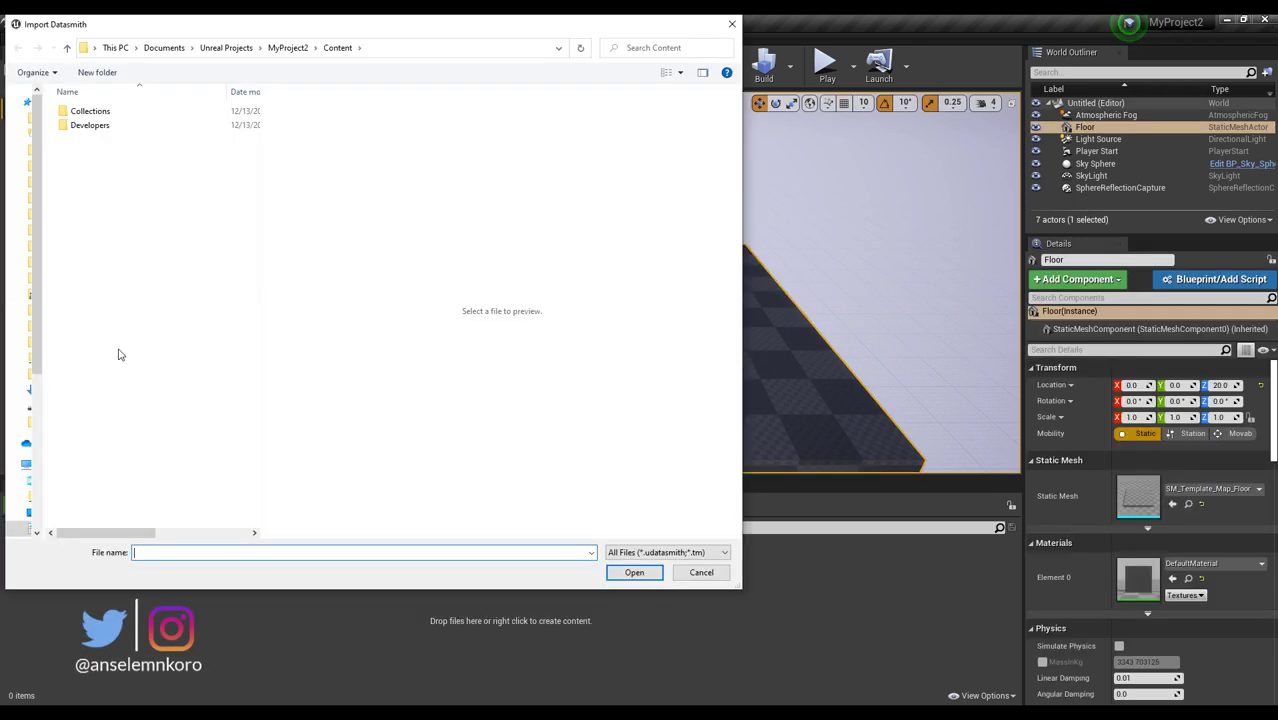
click(654, 554)
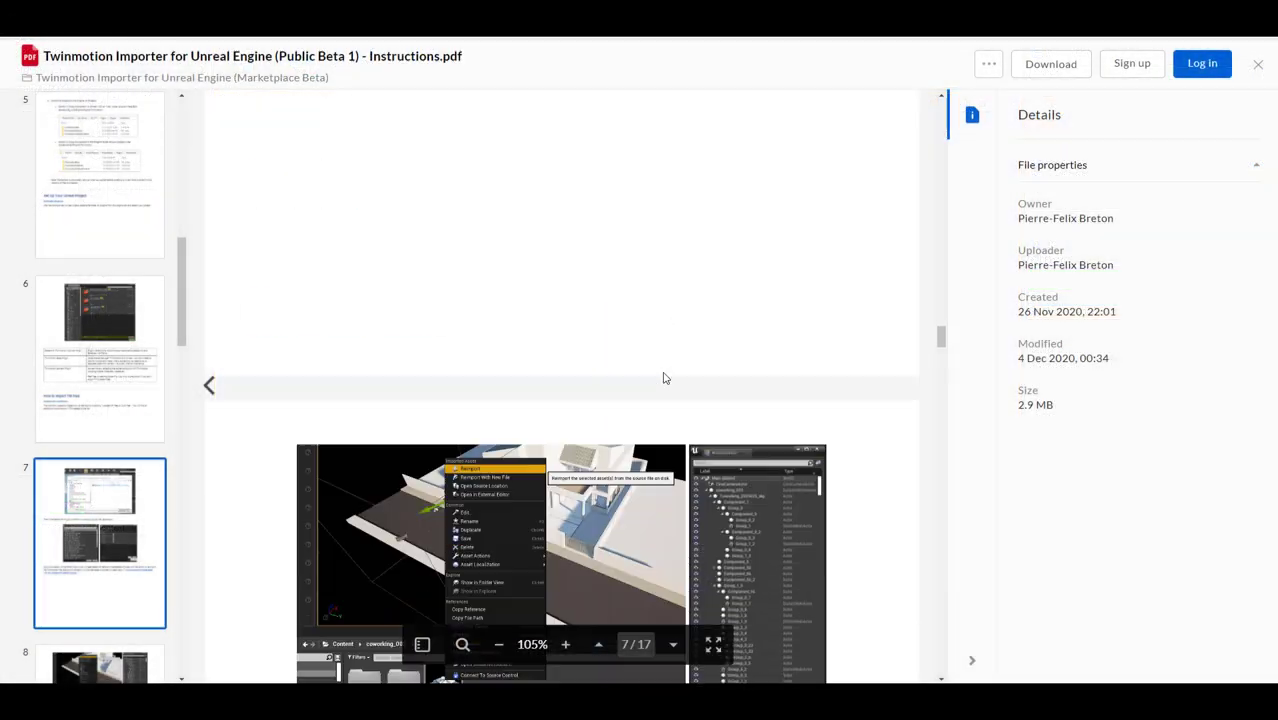
Skim the Twinmotion Importer instructions PDF from page 7 to page 16, covering the roadmap, materials and UV override examples
scroll(663, 377, down, 2)
scroll(663, 377, down, 10)
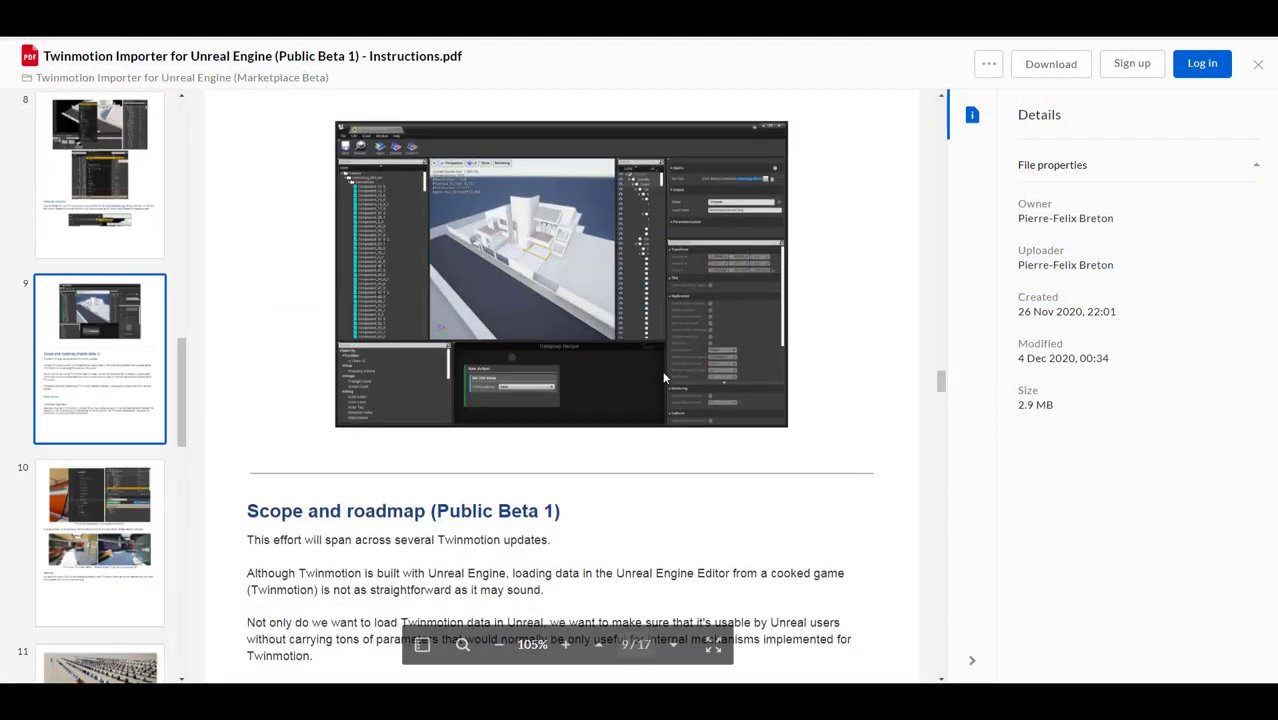
scroll(663, 378, down, 20)
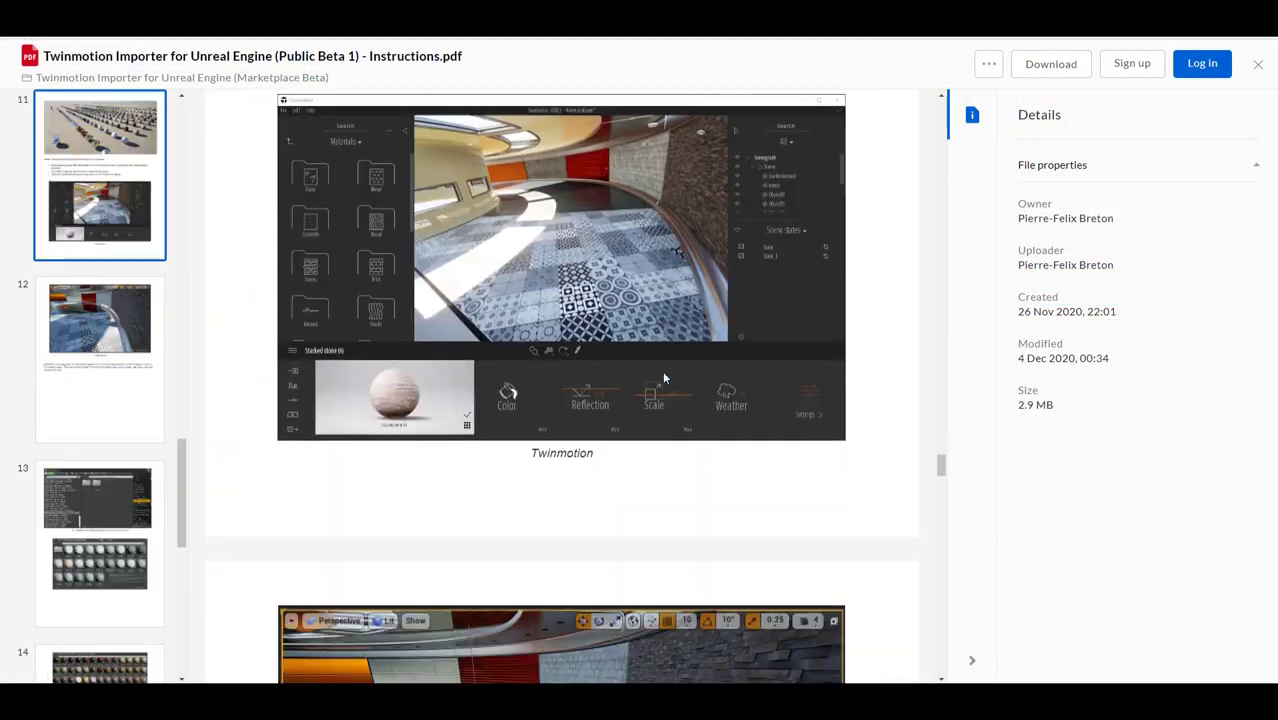
scroll(663, 377, up, 5)
scroll(663, 377, down, 13)
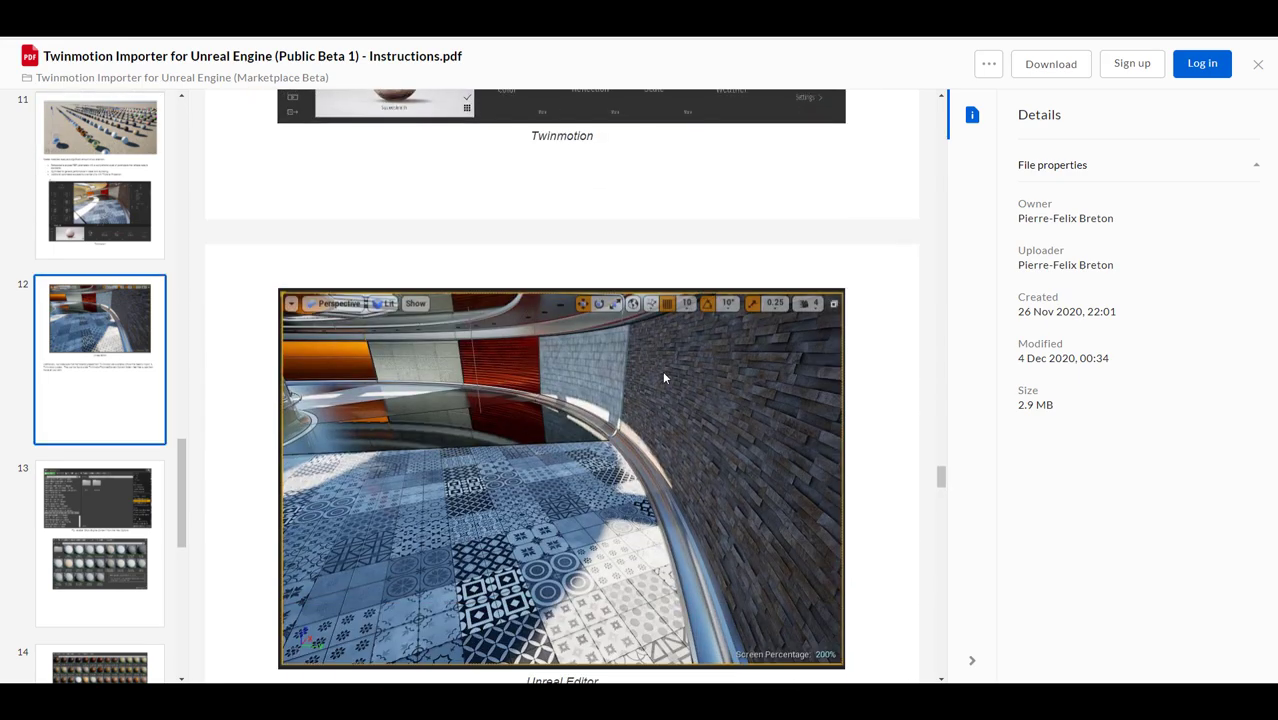
scroll(663, 378, down, 15)
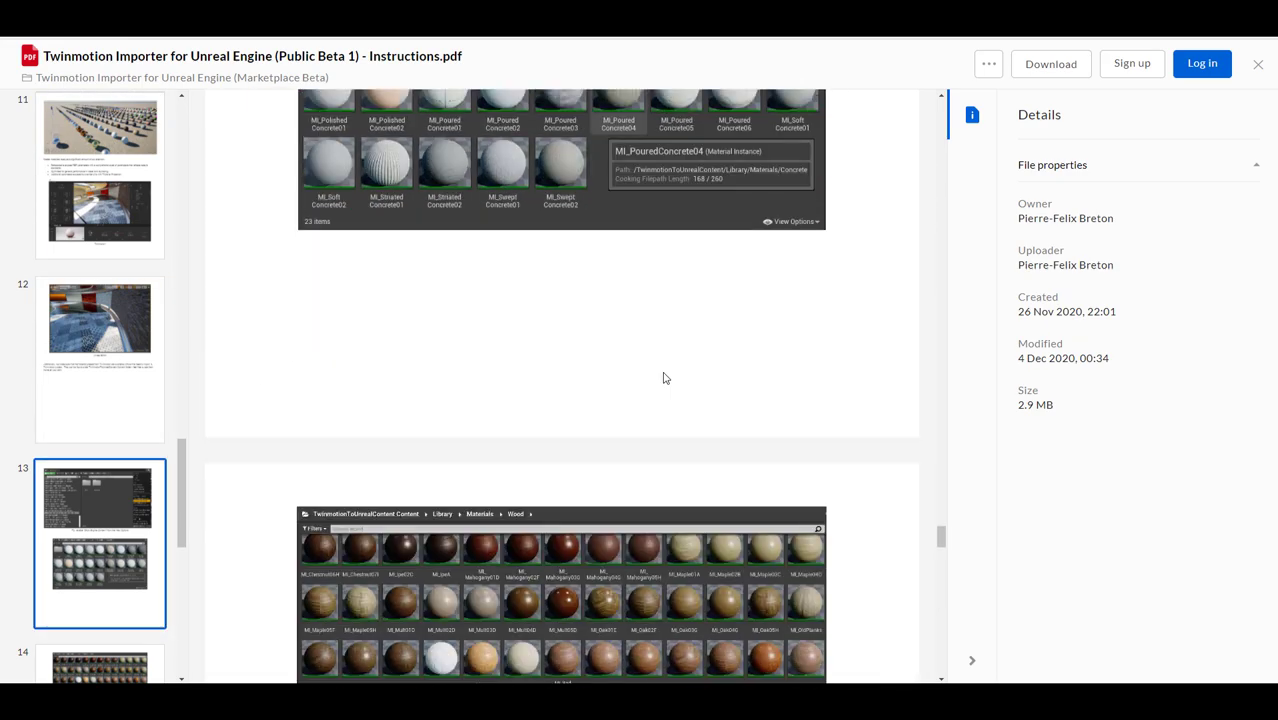
scroll(663, 378, down, 10)
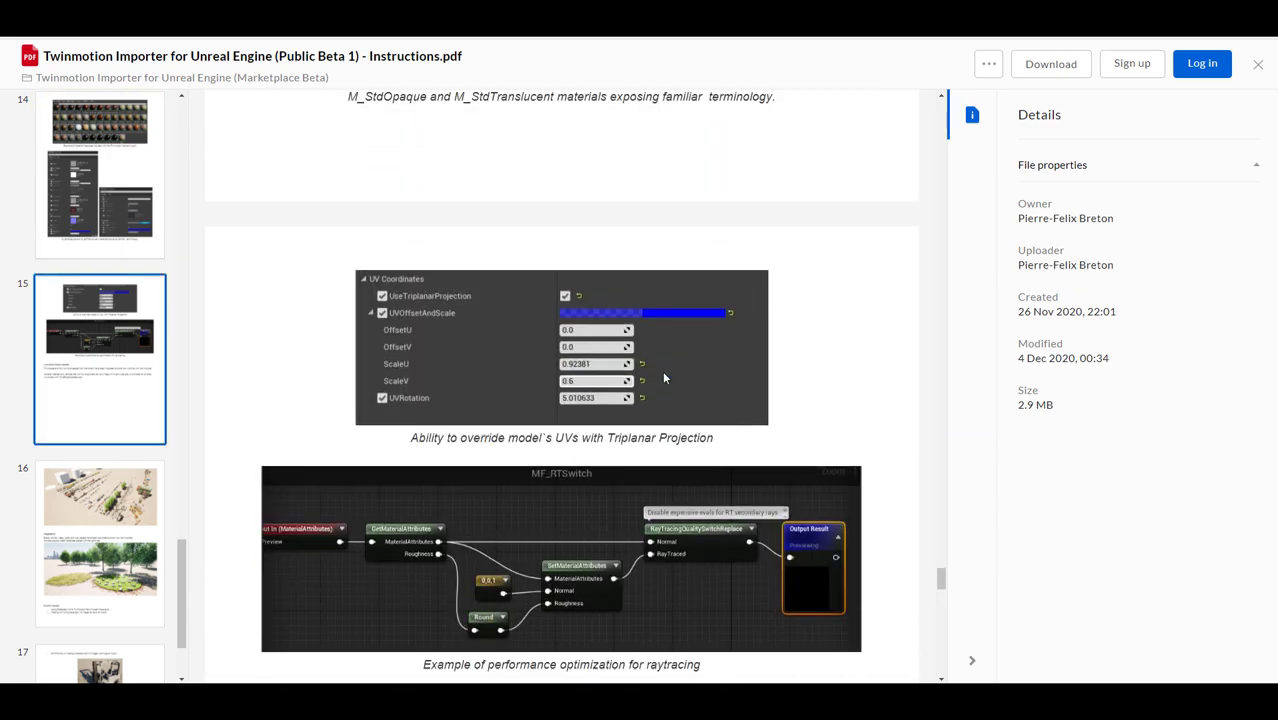
scroll(663, 378, down, 10)
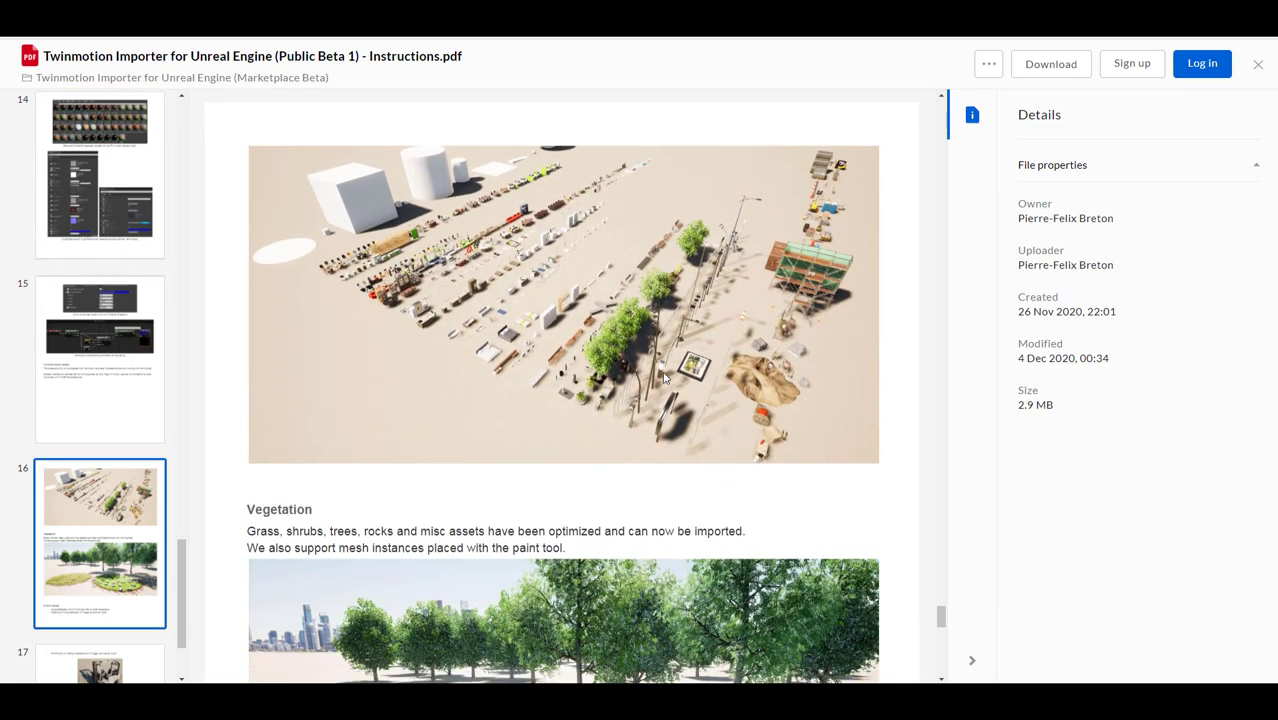
Read the instructions' Vegetation, Known issues and Future Releases sections for supported and unsupported Twinmotion features
scroll(663, 378, down, 5)
scroll(663, 378, up, 3)
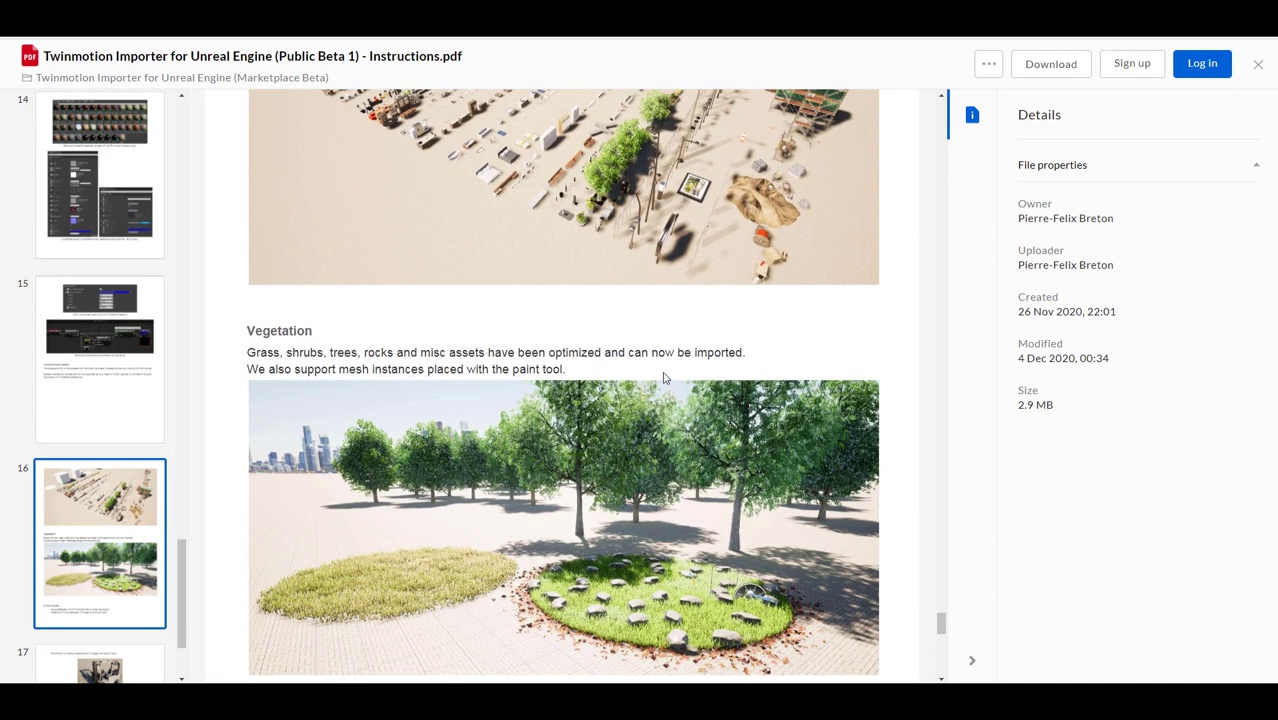
scroll(663, 378, down, 3)
scroll(663, 378, up, 2)
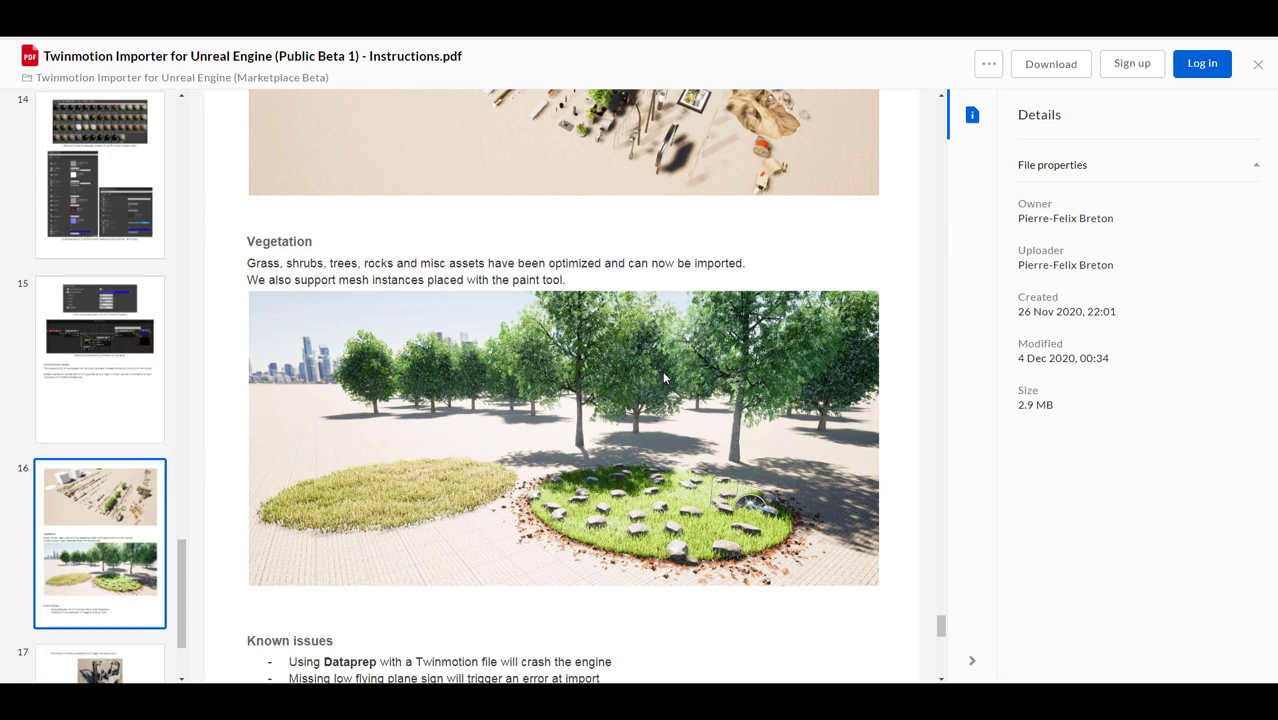
scroll(662, 370, up, 3)
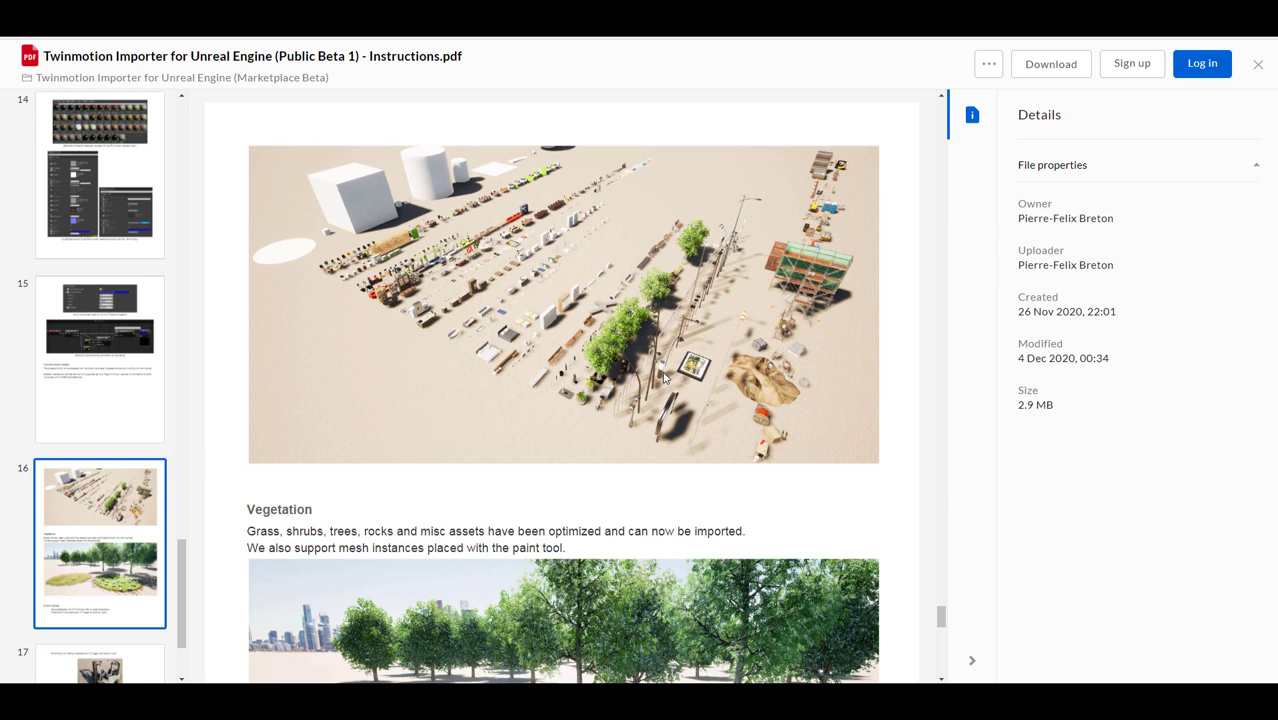
scroll(662, 376, down, 15)
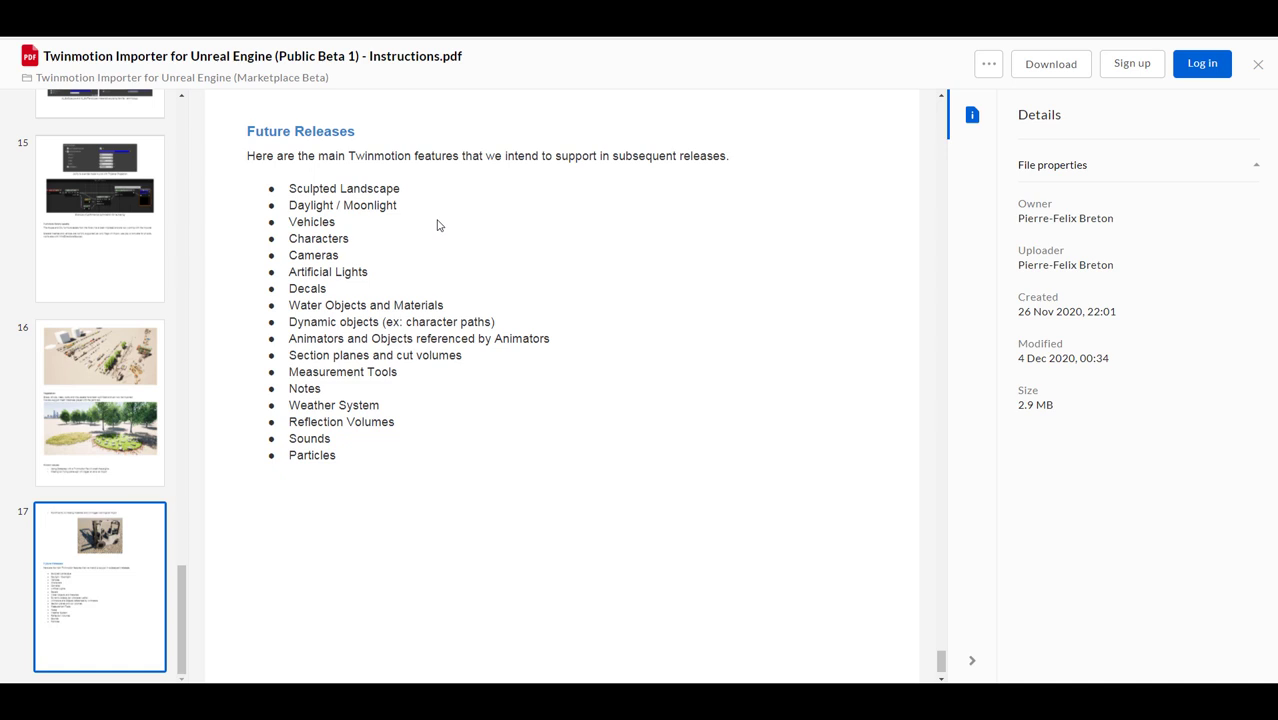
scroll(437, 225, up, 5)
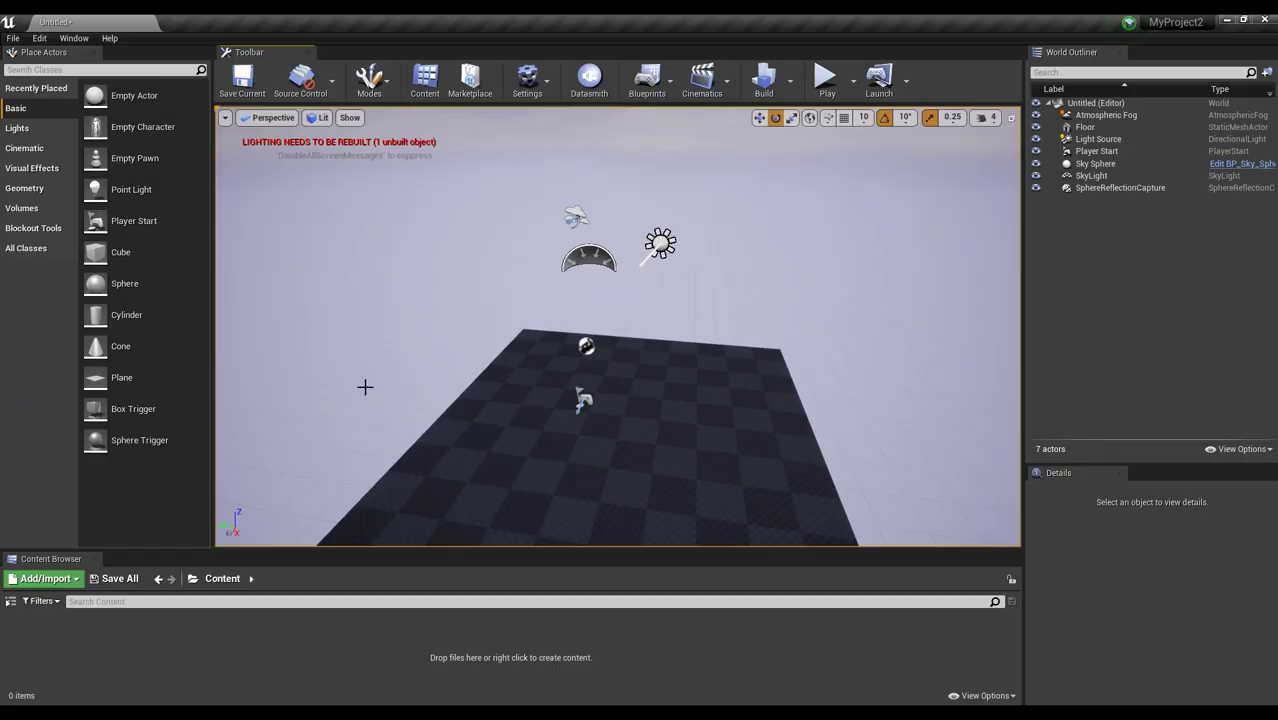
Delete the Floor actor from the Unreal level
click(1110, 127)
key(Delete)
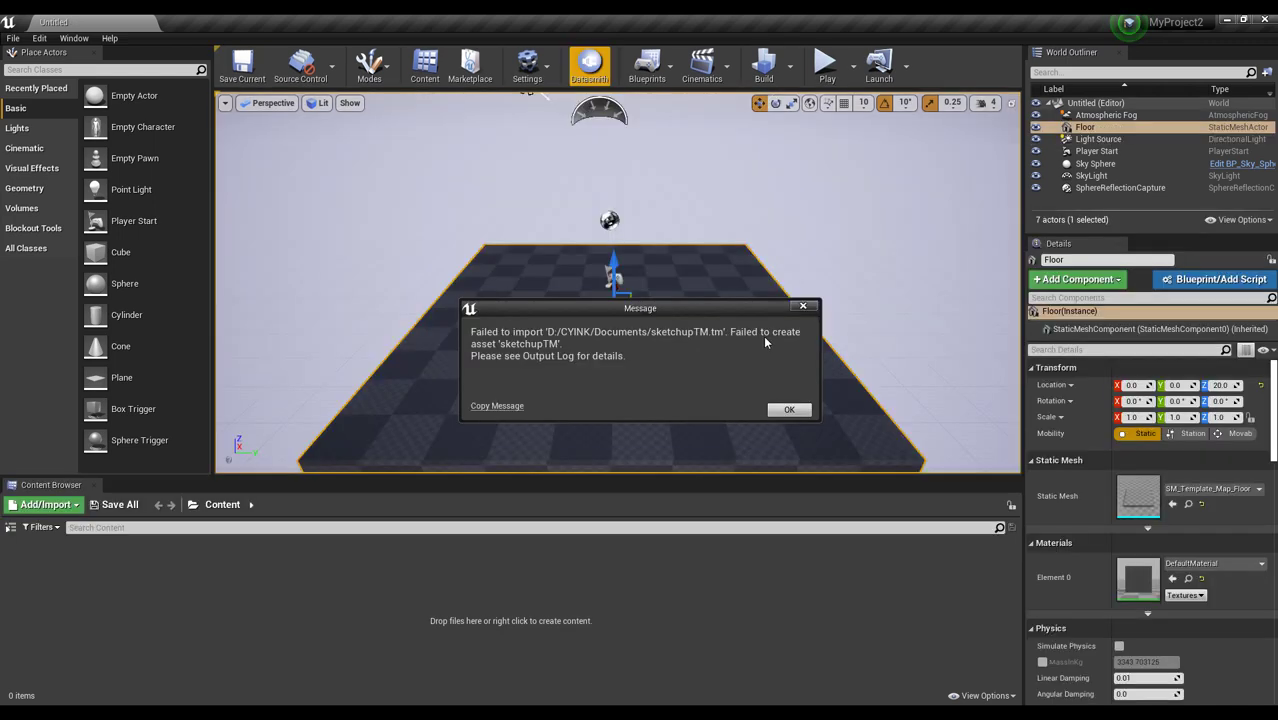
Dismiss the sketchupTM.tm import message, read the load error in the Message Log and close the log
click(788, 410)
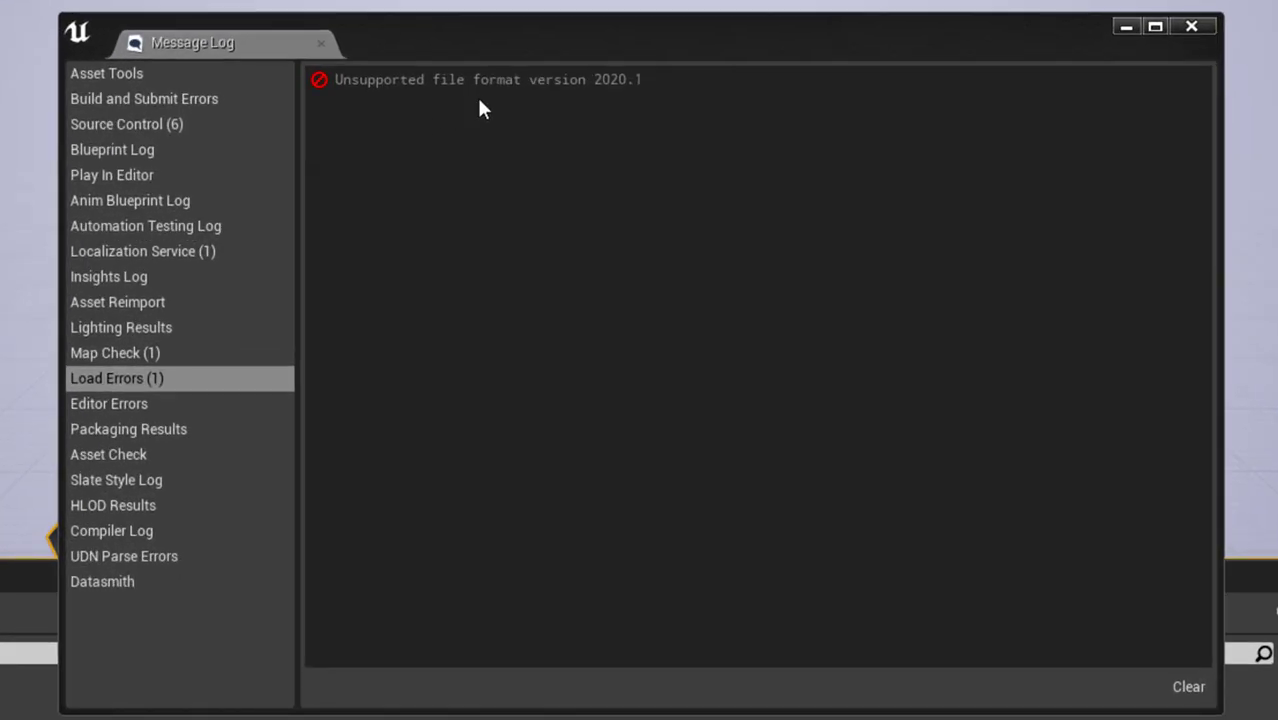
click(367, 82)
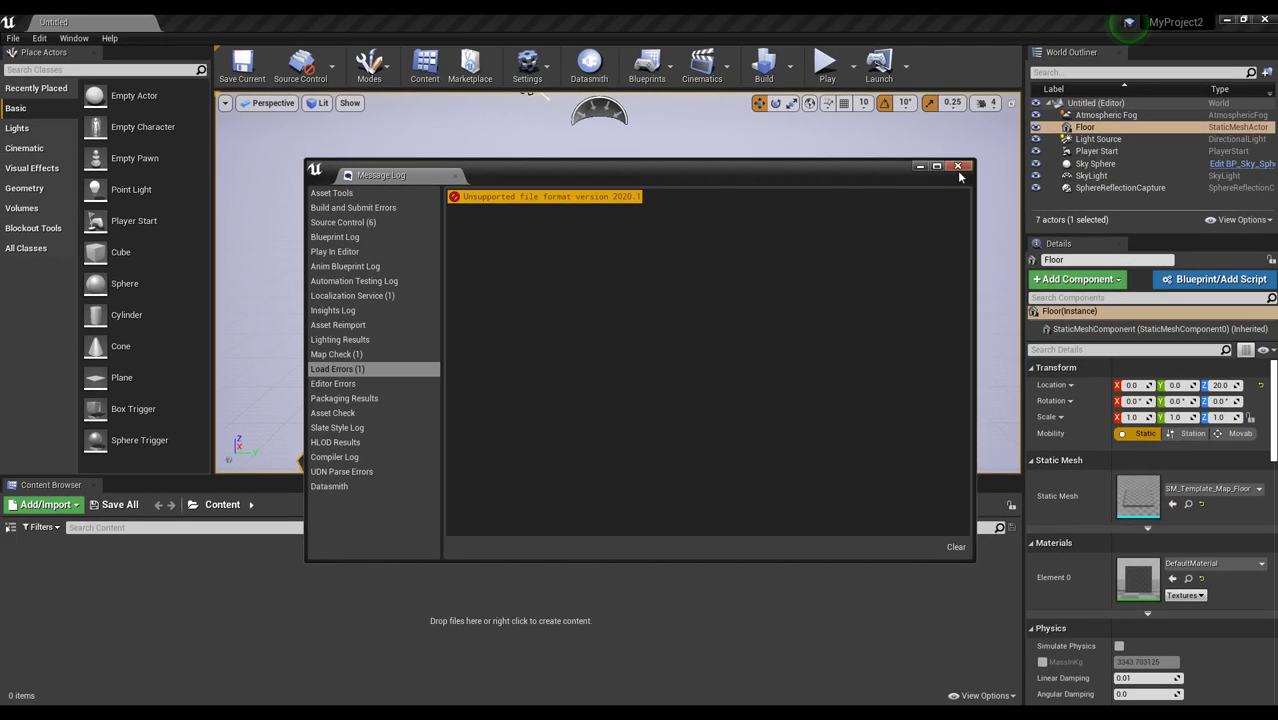
click(958, 170)
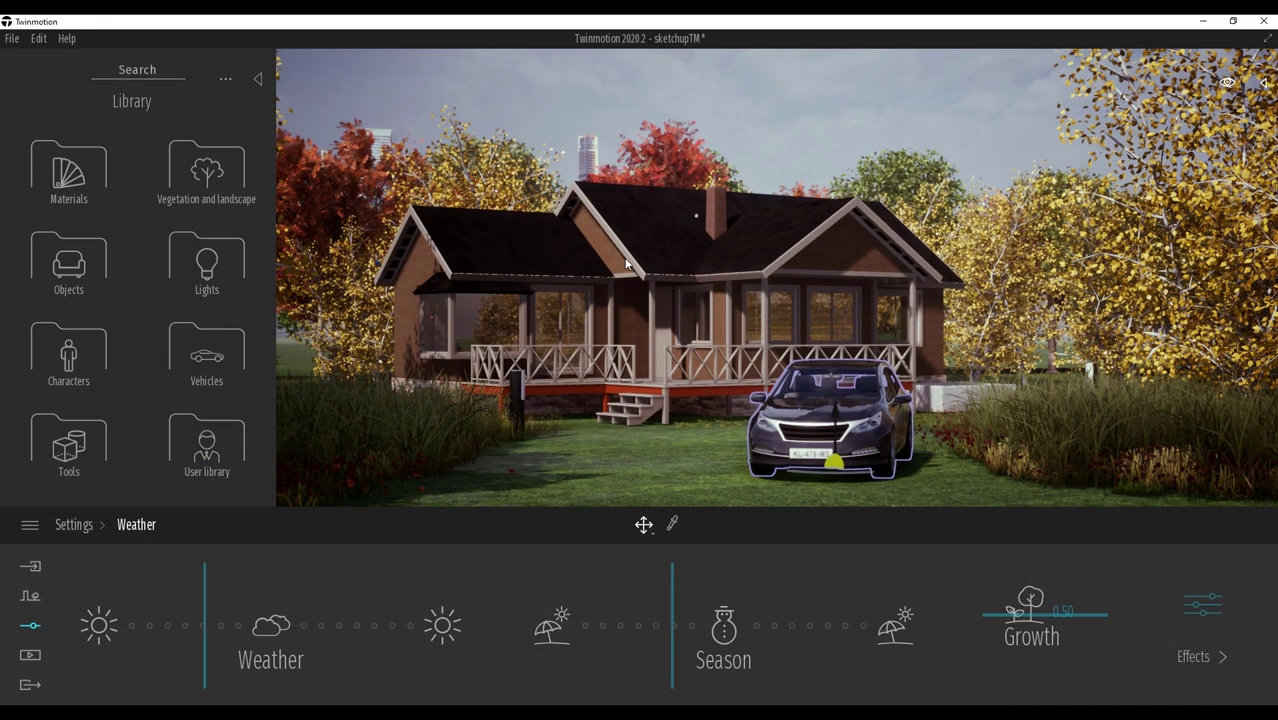
Switch to Twinmotion and set the sketchupTM scene's object list filter to All
middle_drag(557, 245, 585, 231)
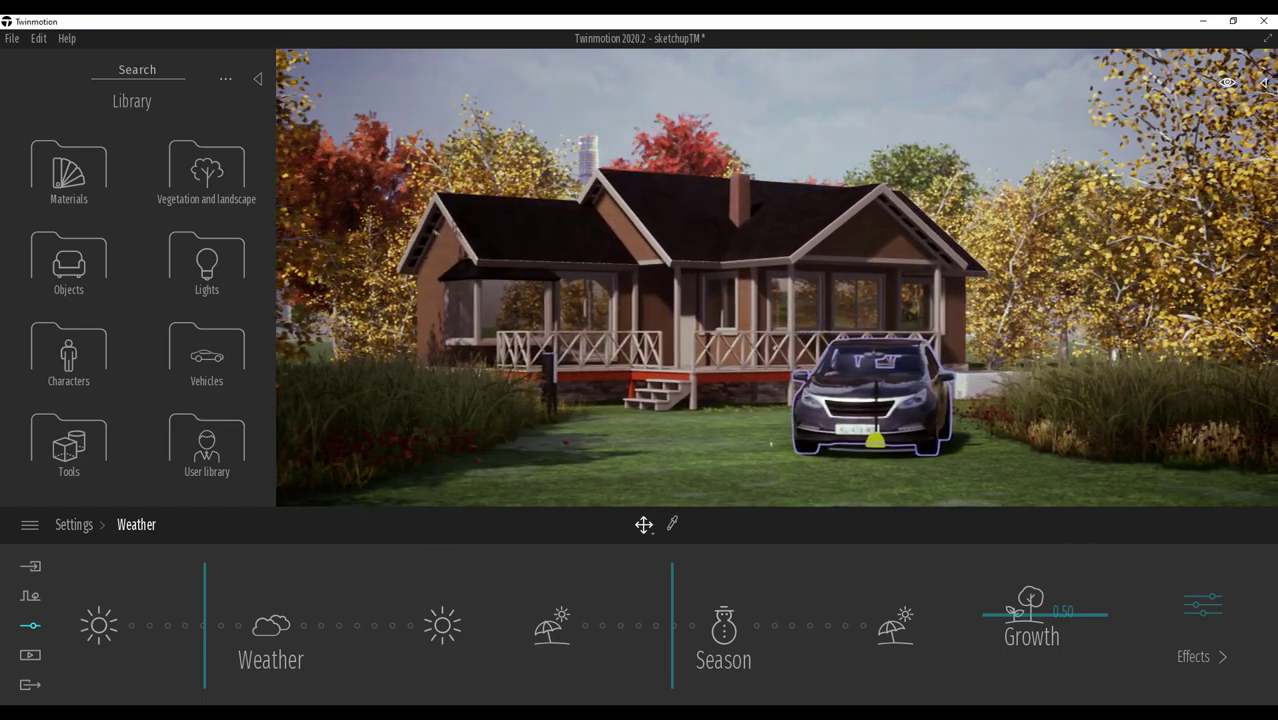
click(13, 39)
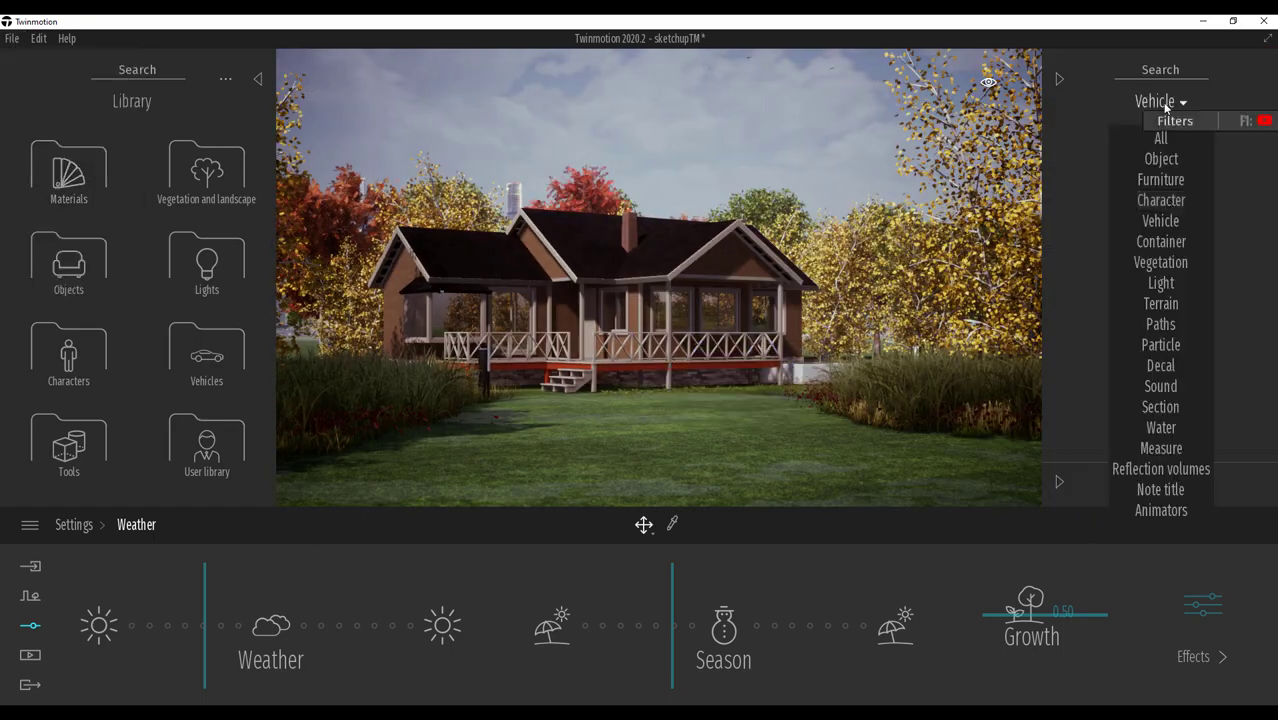
click(1160, 469)
click(1160, 138)
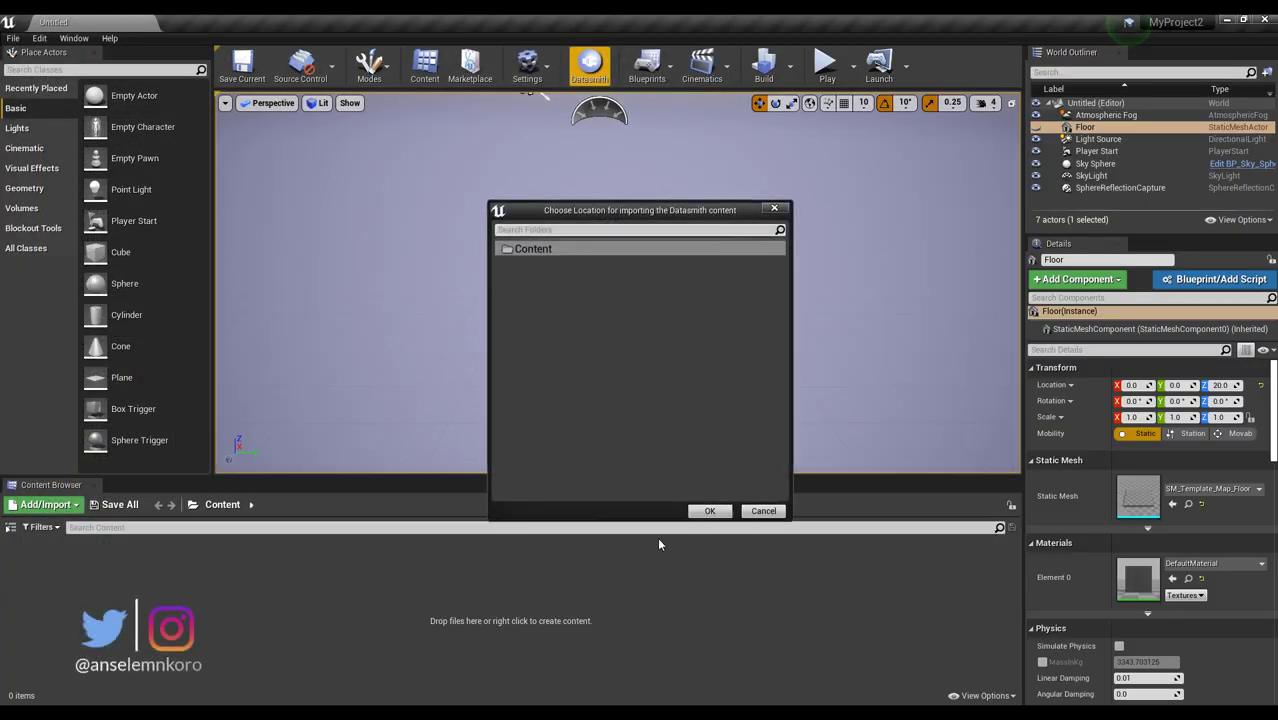
In Unreal, import sketchupTM.tm through Datasmith into the Content folder, including geometry, materials and textures, and lights
click(710, 511)
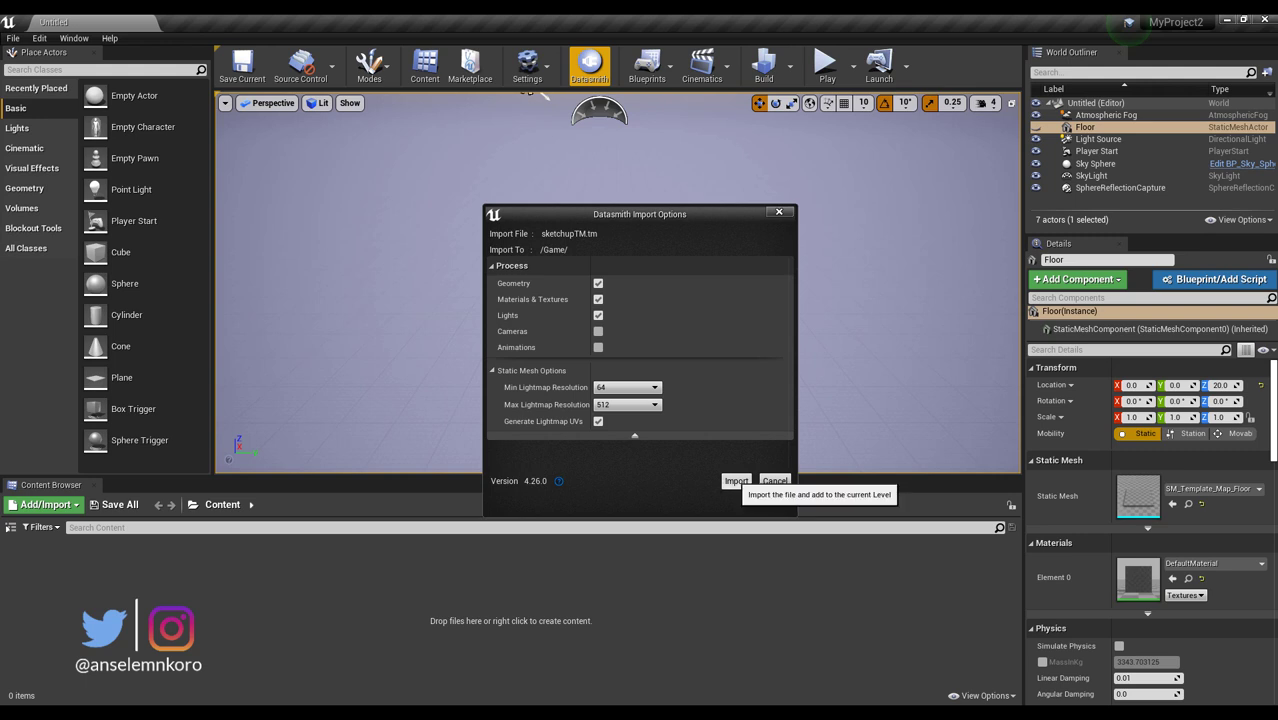
click(735, 481)
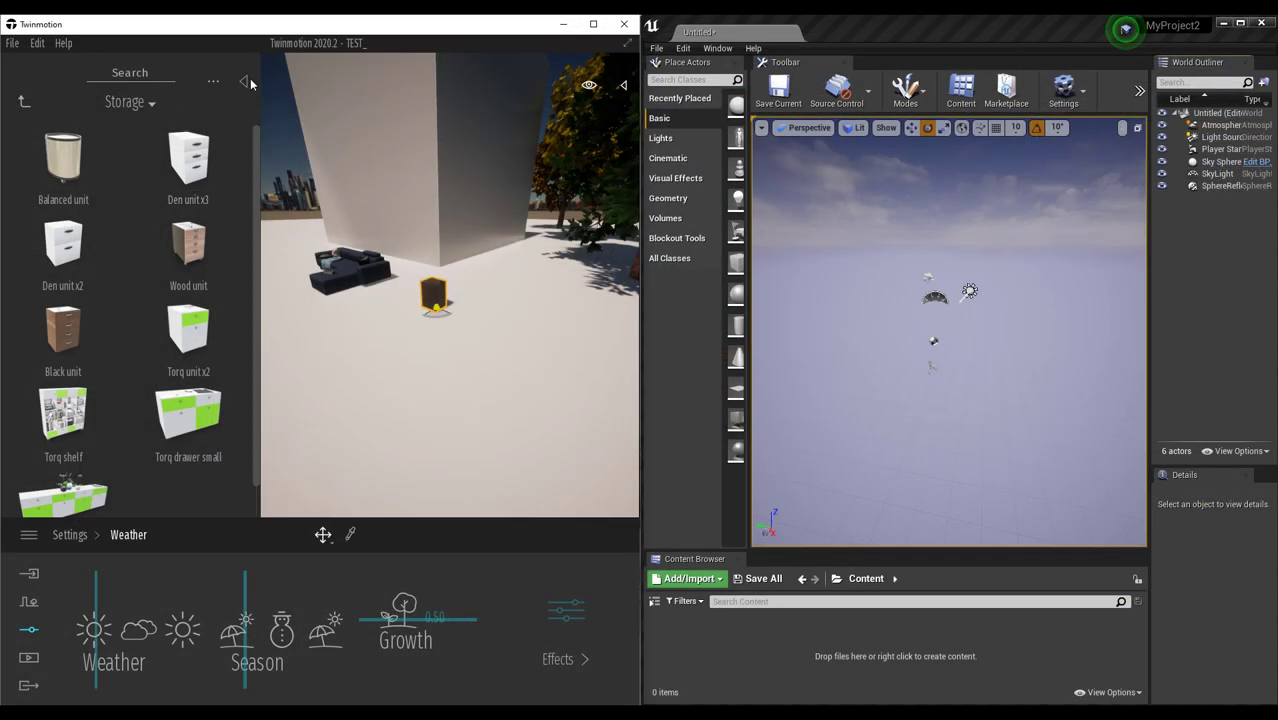
Hide the library in Twinmotion's TEST_ scene and widen the Twinmotion window beside the Unreal editor
click(246, 82)
scroll(283, 293, up, 3)
scroll(283, 293, down, 4)
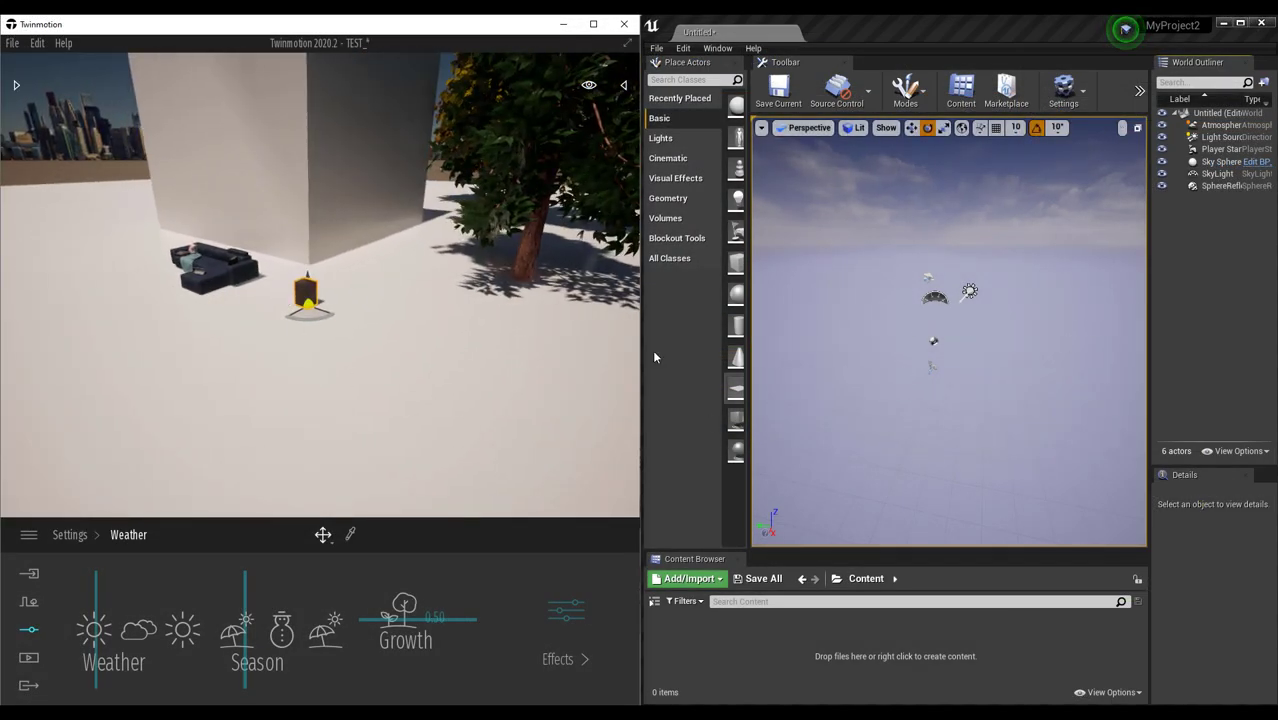
mouse_move(394, 335)
right_down()
mouse_move(345, 332)
mouse_move(374, 322)
right_up()
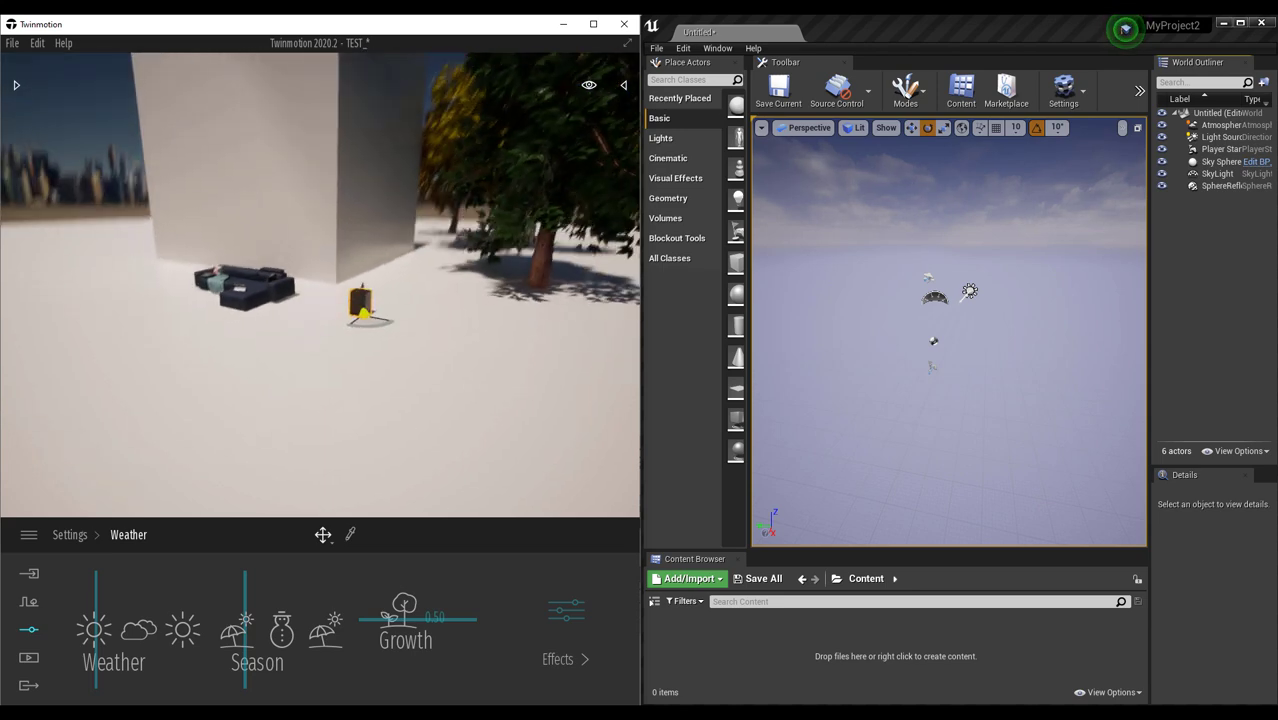
shift+middle_drag(345, 330, 322, 440)
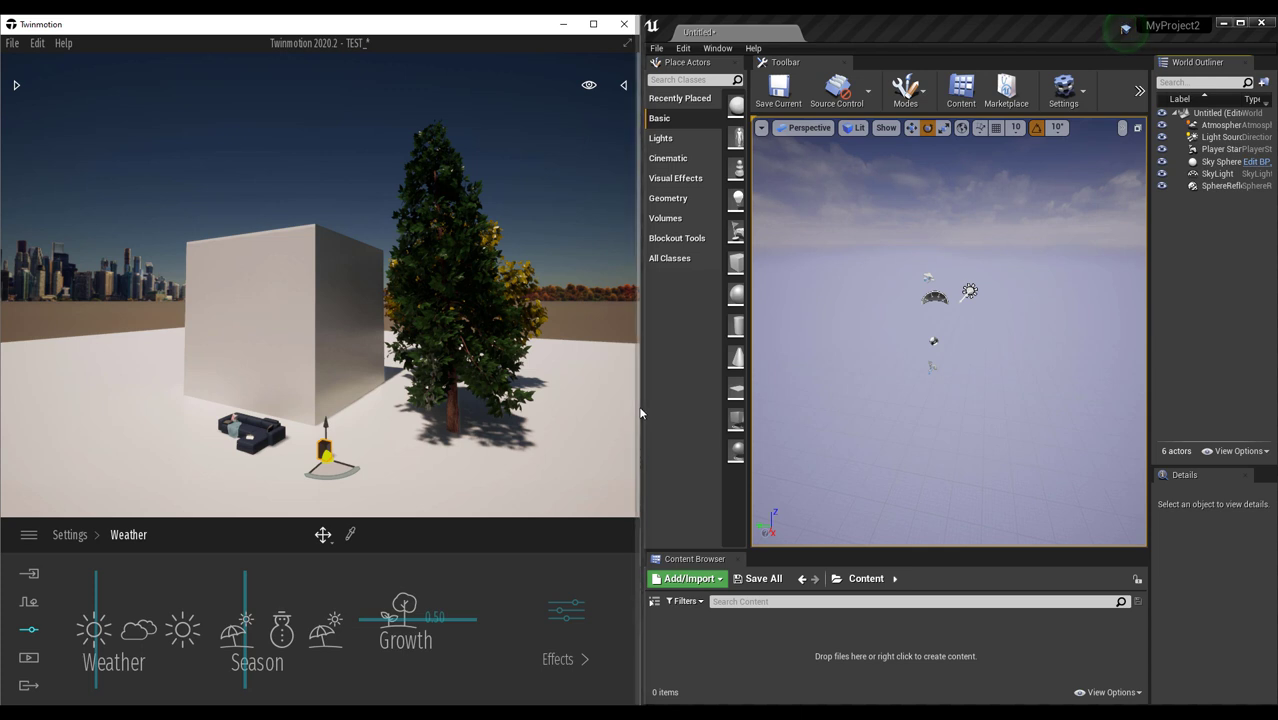
drag(641, 408, 758, 364)
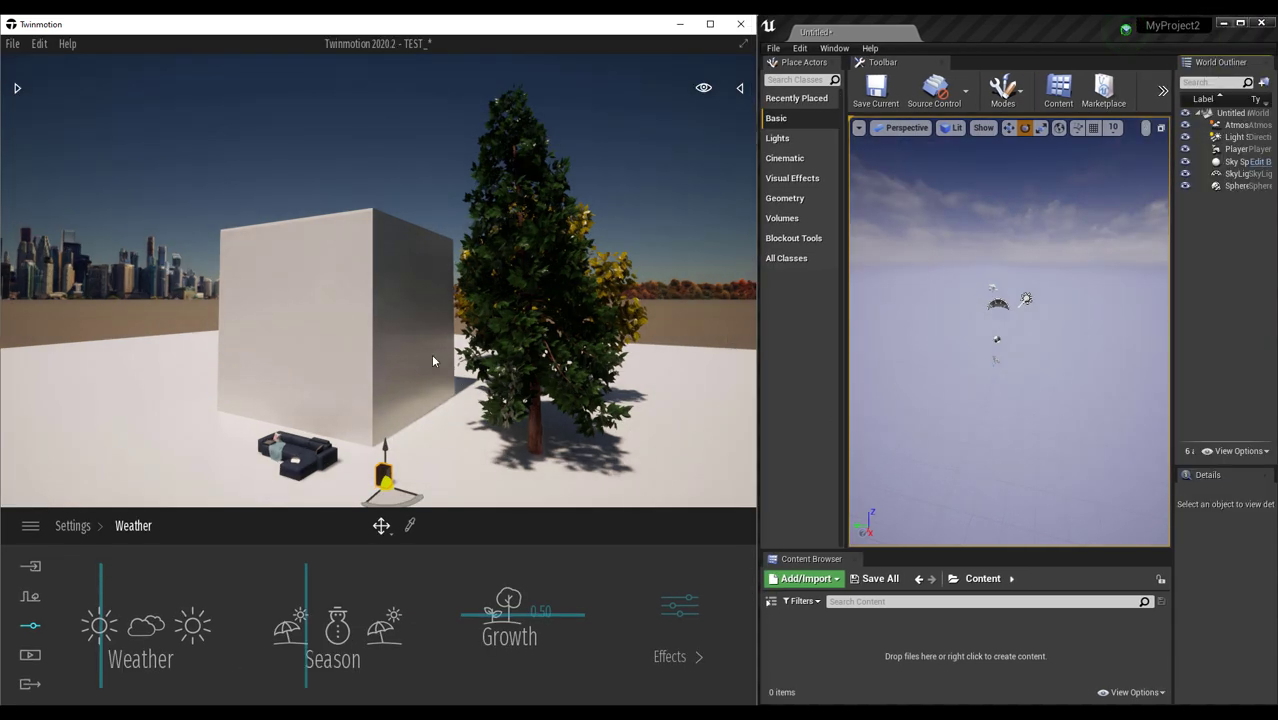
scroll(433, 359, down, 2)
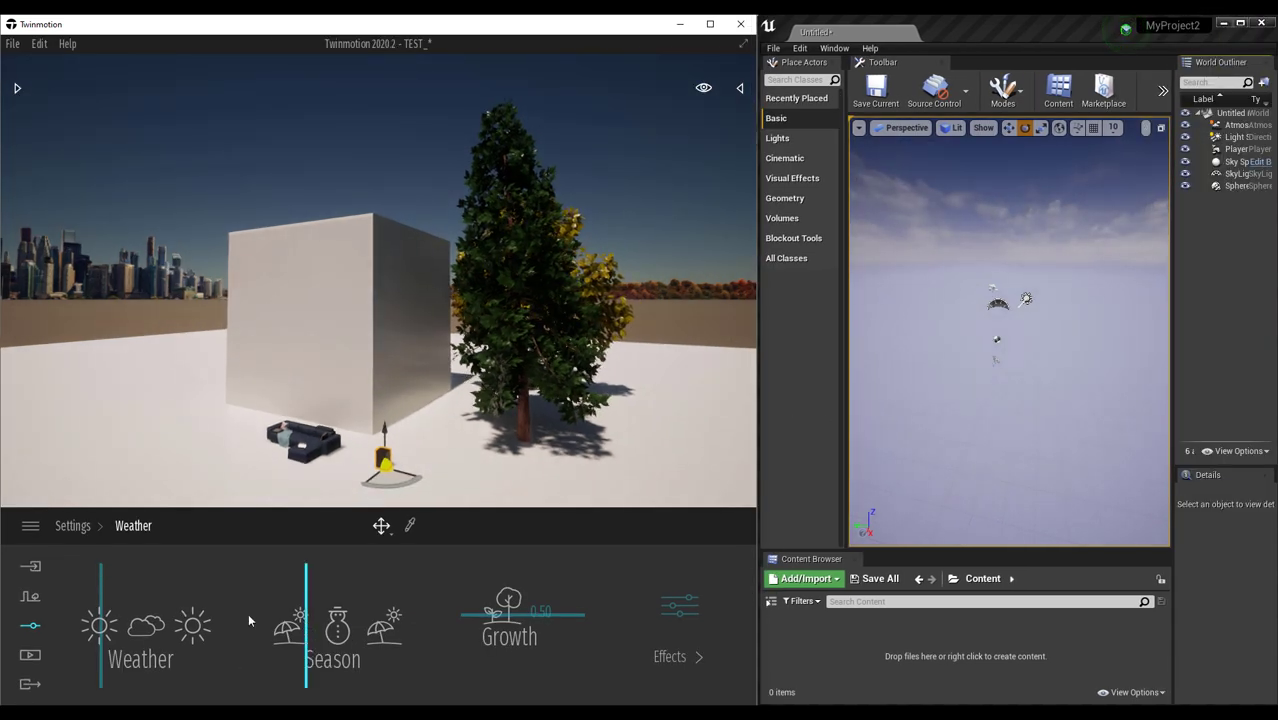
Shift the Twinmotion weather from clear toward cloudy and the season slightly toward winter
mouse_move(105, 622)
mouse_down()
mouse_move(130, 615)
mouse_move(120, 612)
mouse_up()
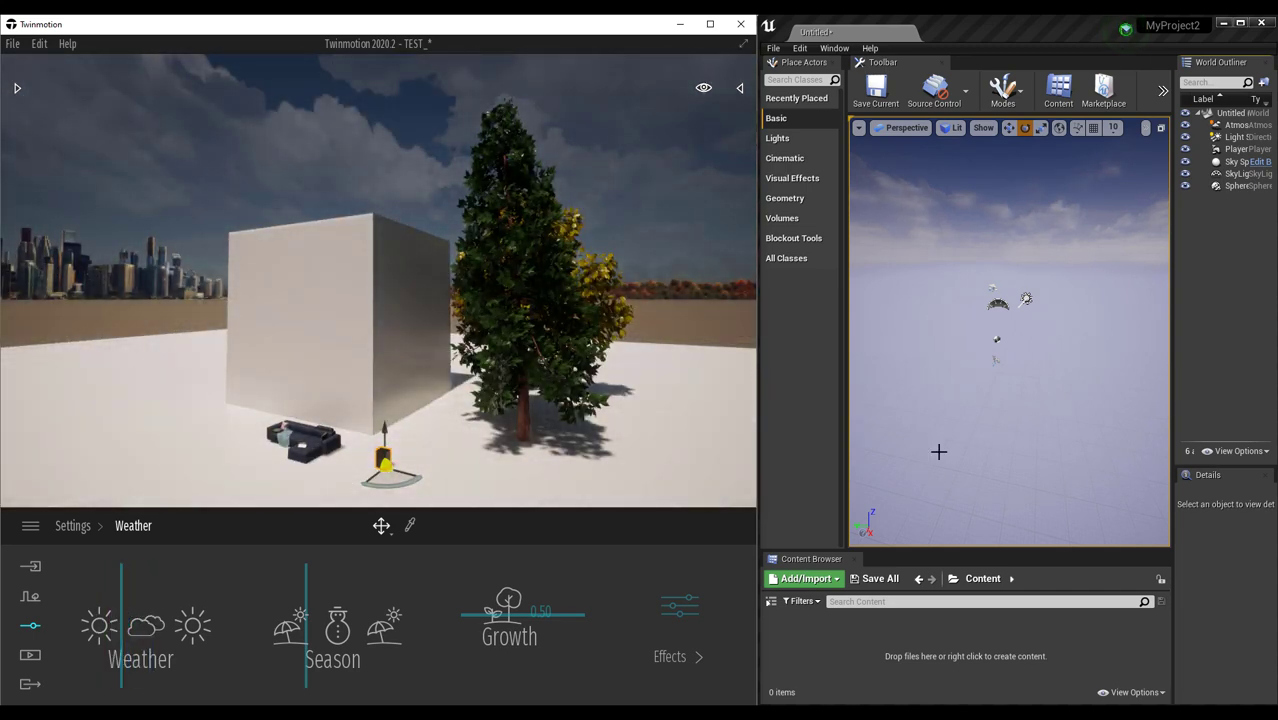
mouse_move(1039, 395)
right_down()
mouse_move(1018, 395)
mouse_move(1041, 395)
right_up()
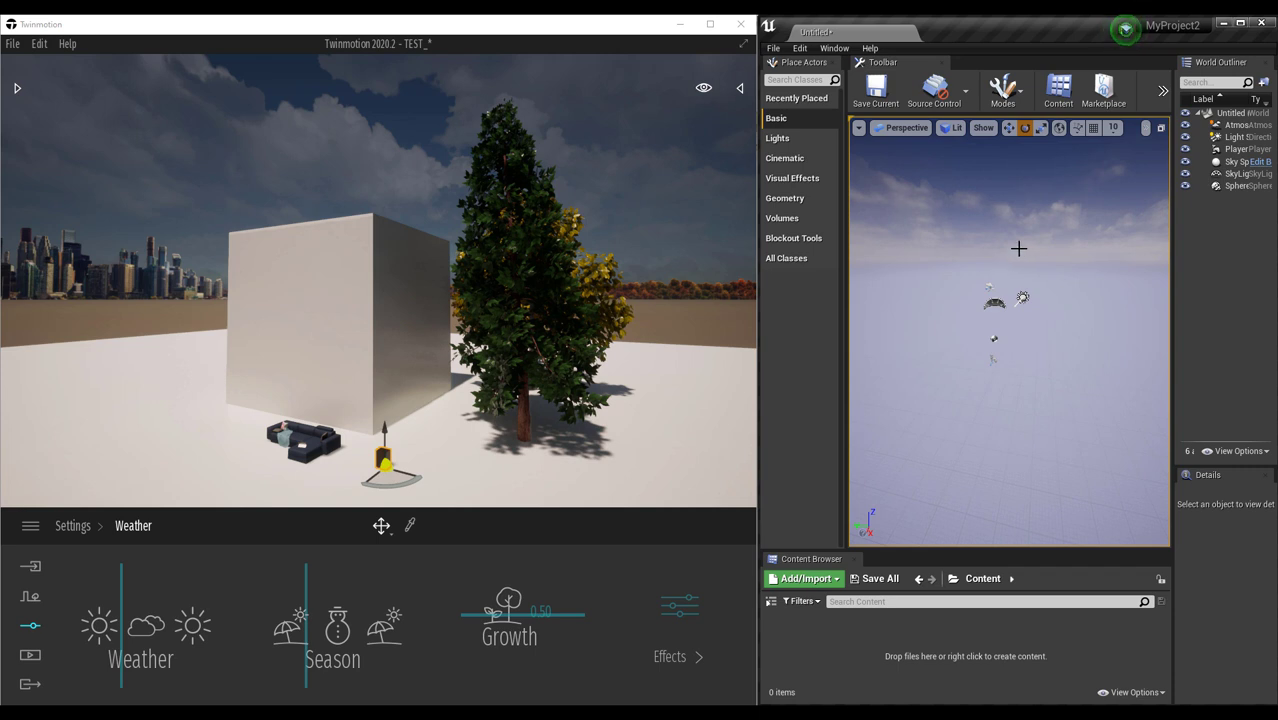
mouse_move(305, 620)
mouse_down()
mouse_move(351, 620)
mouse_move(321, 620)
mouse_up()
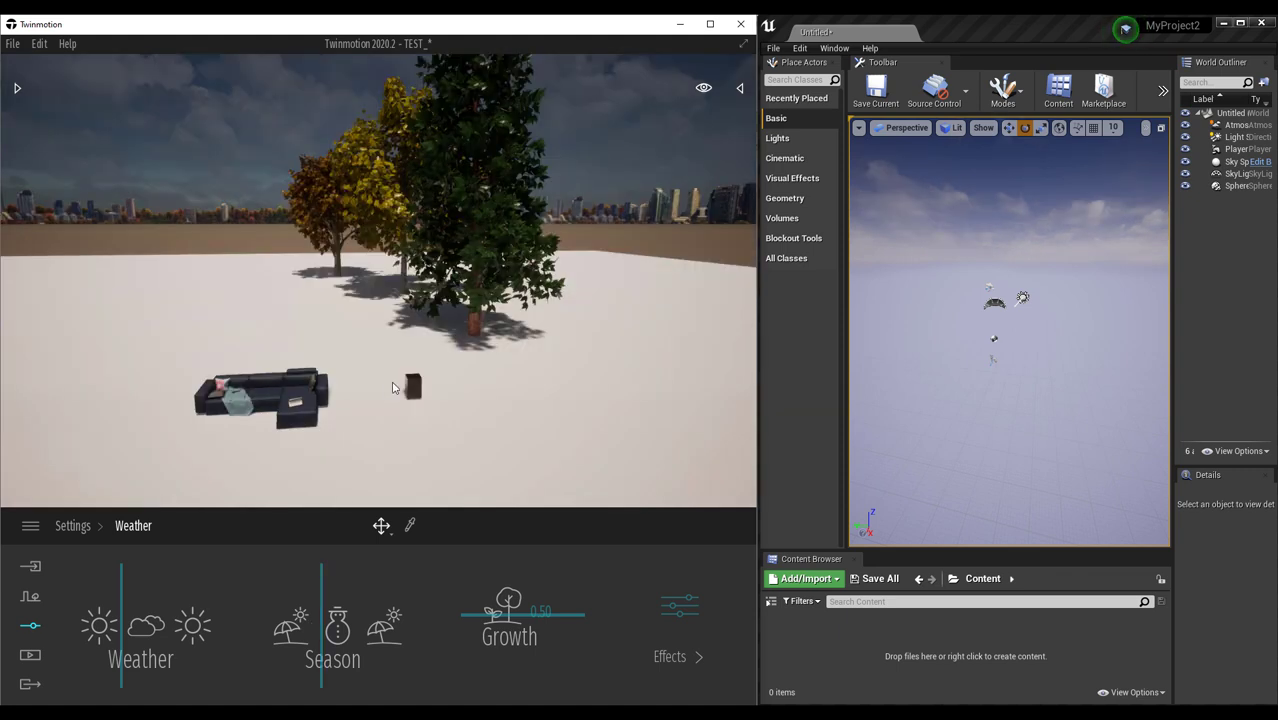
Place a Chamfer Box from the library's primitive objects on the ground near the sofa
click(17, 88)
click(21, 103)
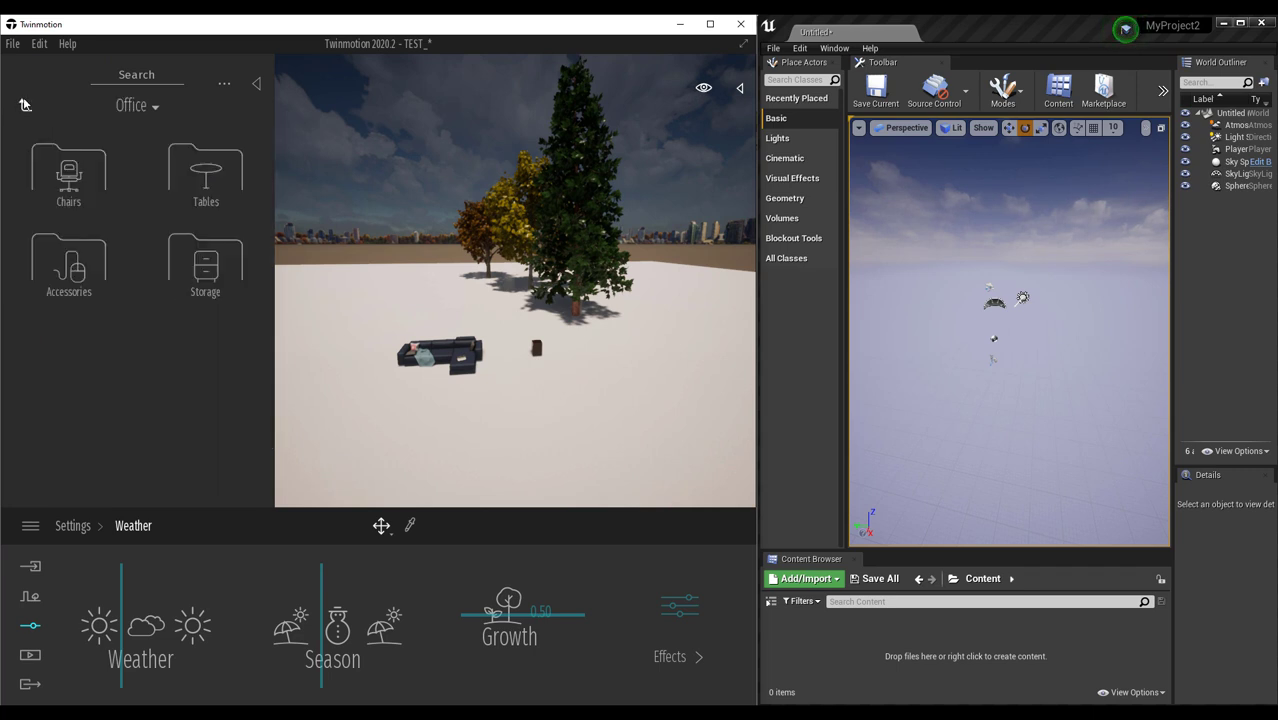
click(20, 103)
click(19, 103)
click(19, 103)
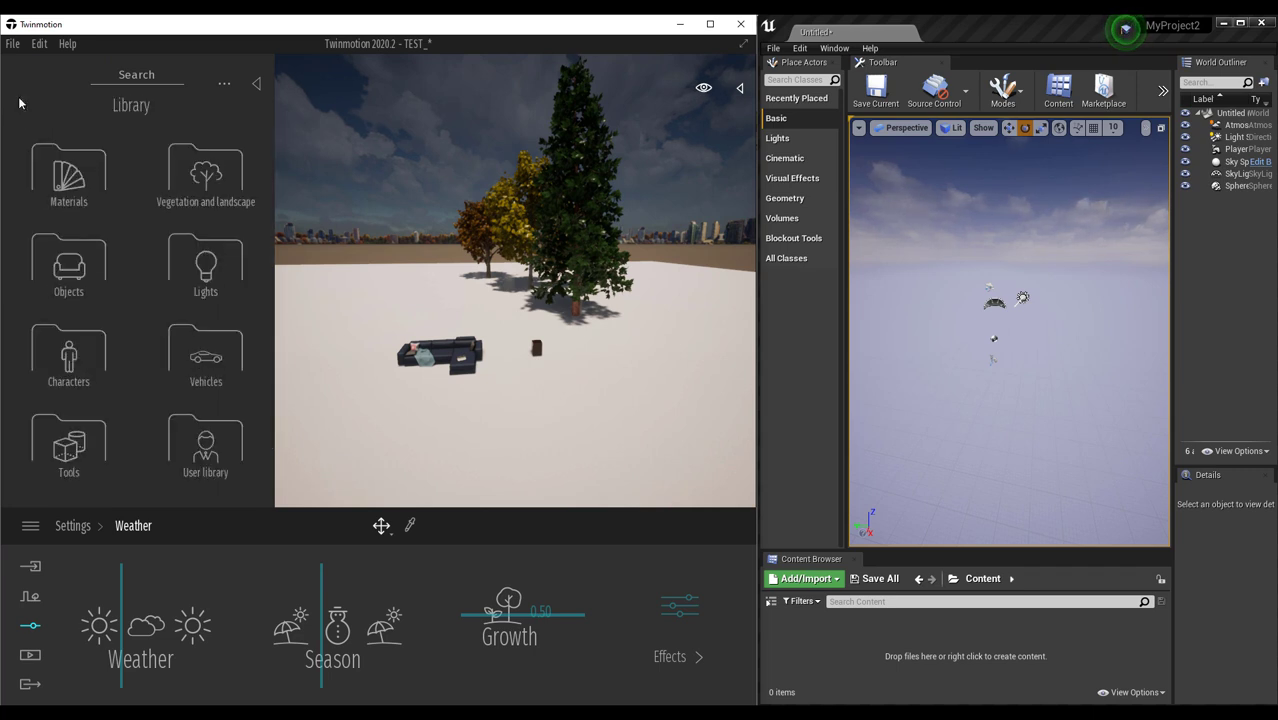
click(66, 266)
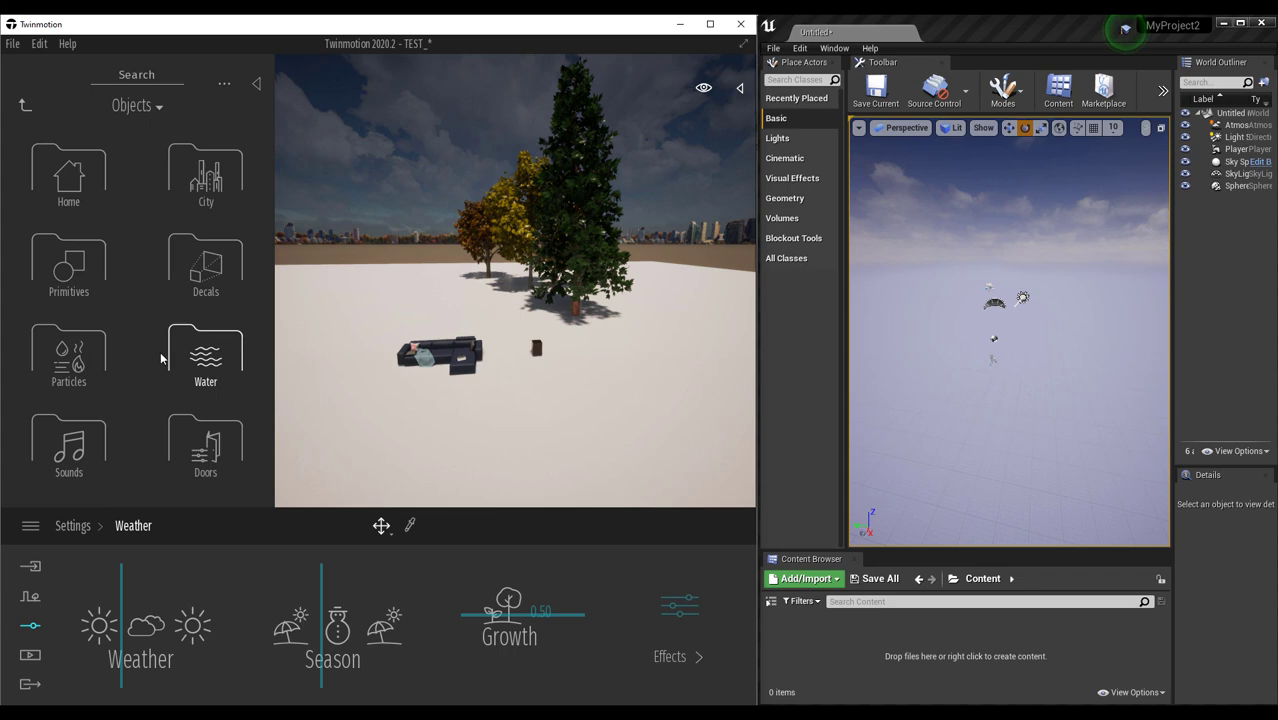
click(82, 278)
scroll(86, 402, down, 2)
scroll(86, 400, up, 1)
drag(72, 308, 450, 336)
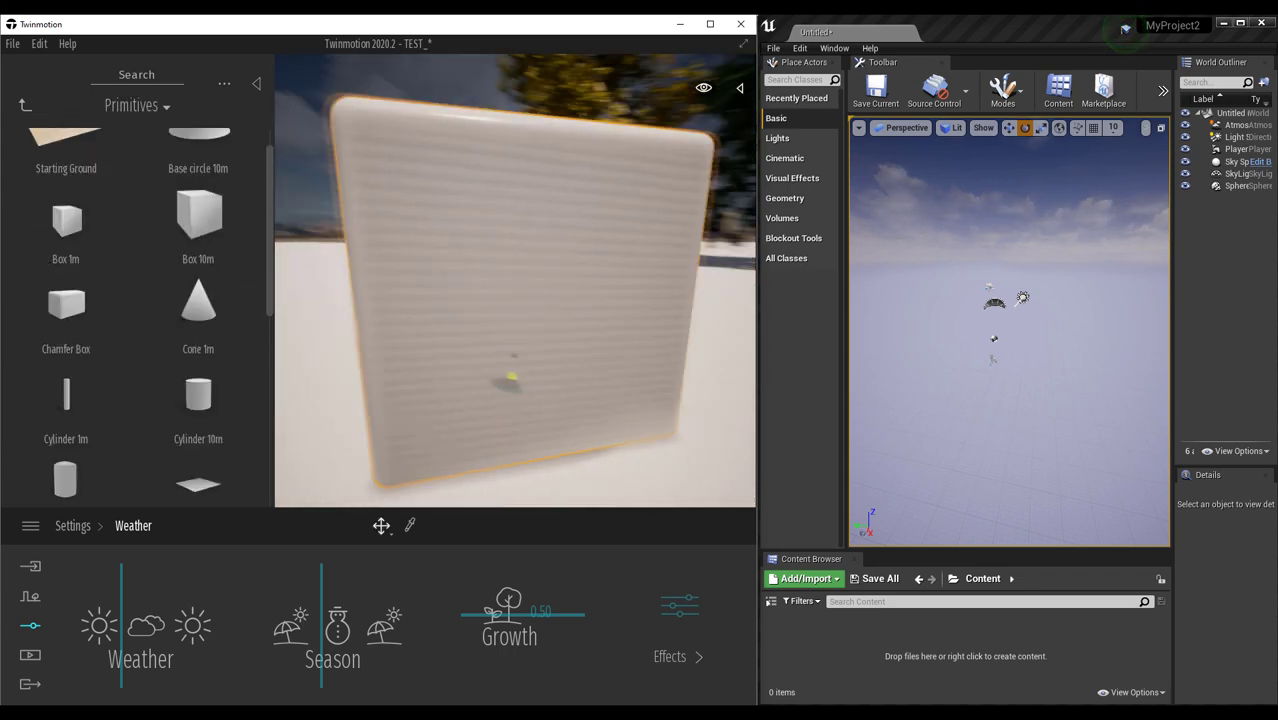
key(s)
right_drag(450, 336, 545, 350)
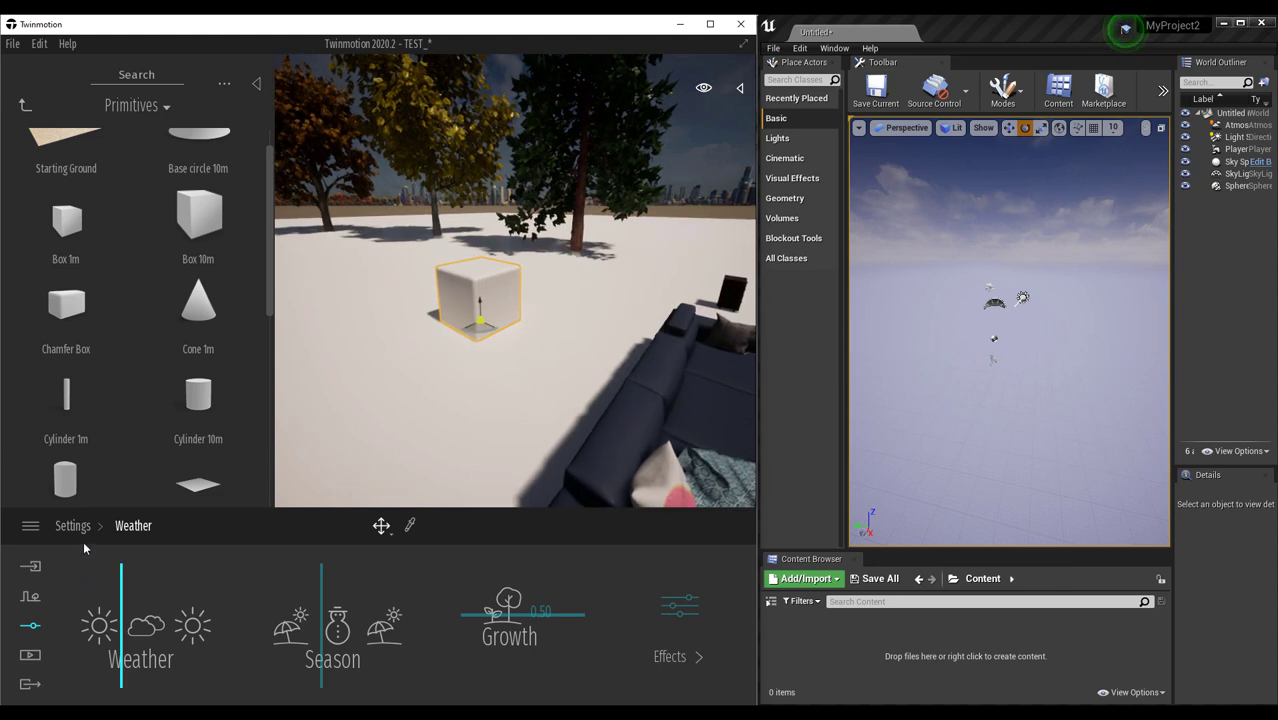
Apply the Grass 3 material from the natural ground materials to the scene's ground
click(20, 104)
click(20, 104)
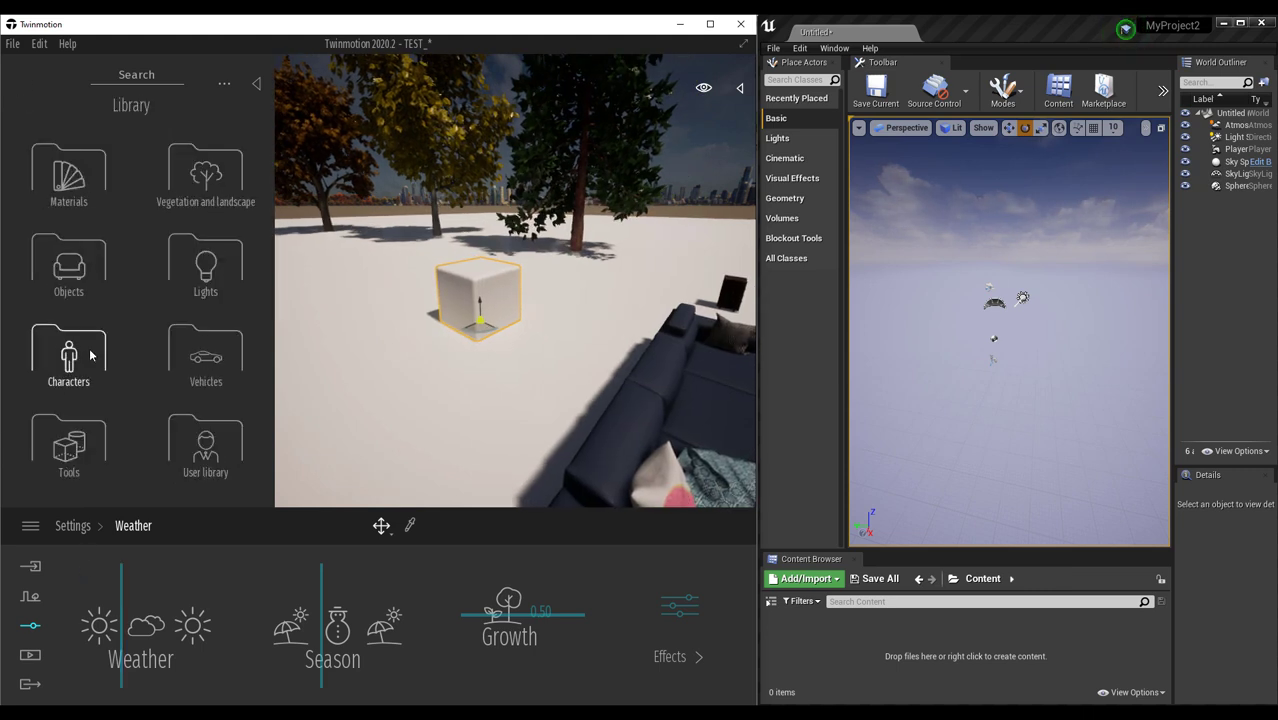
click(58, 177)
scroll(80, 362, down, 1)
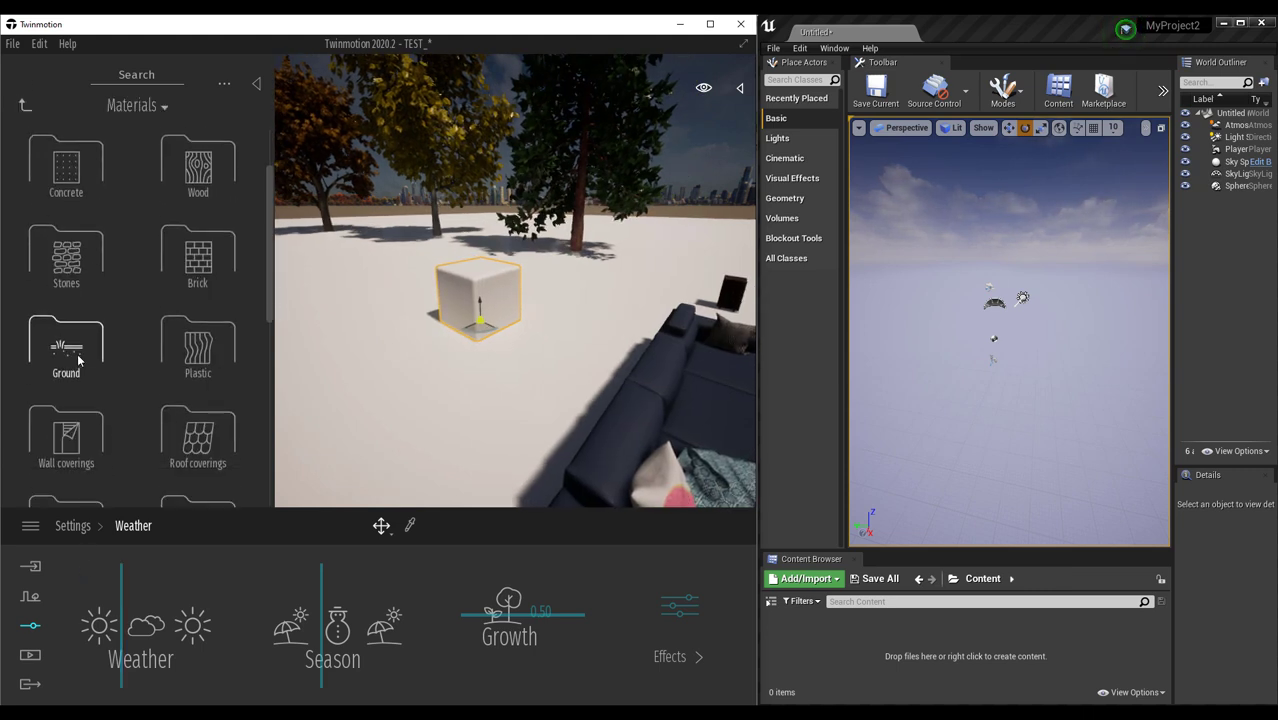
scroll(118, 380, up, 1)
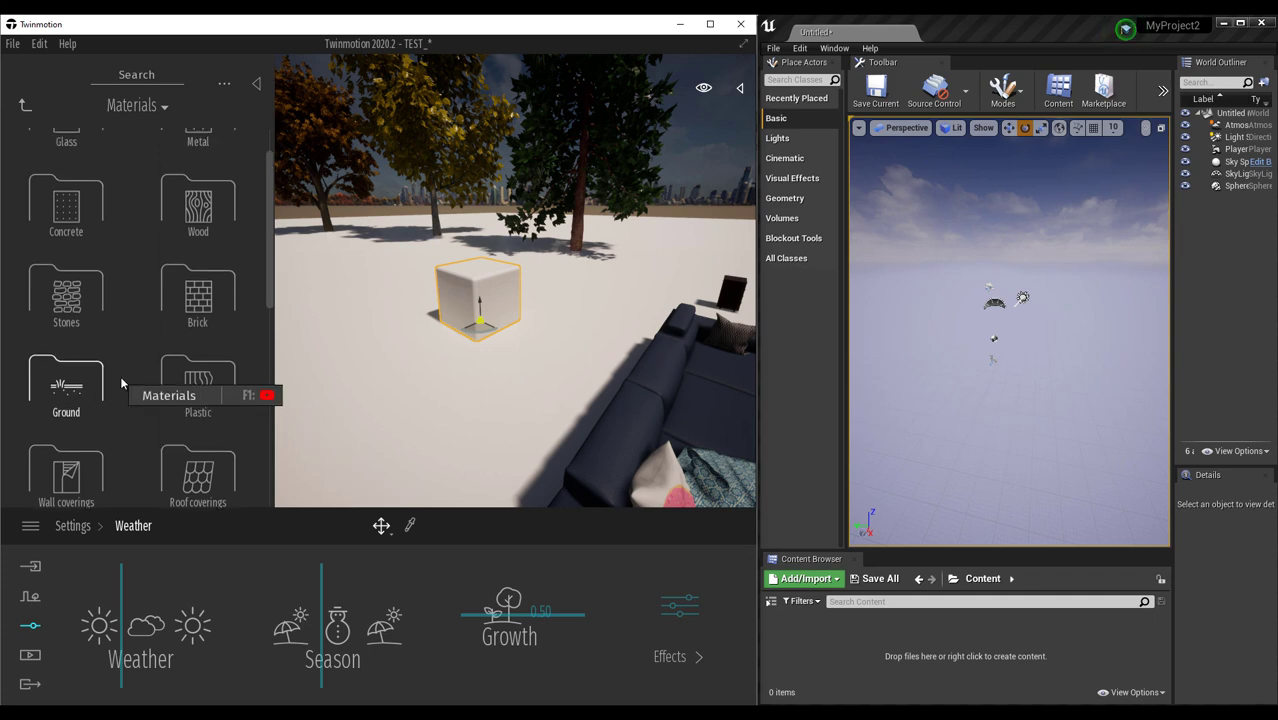
click(62, 385)
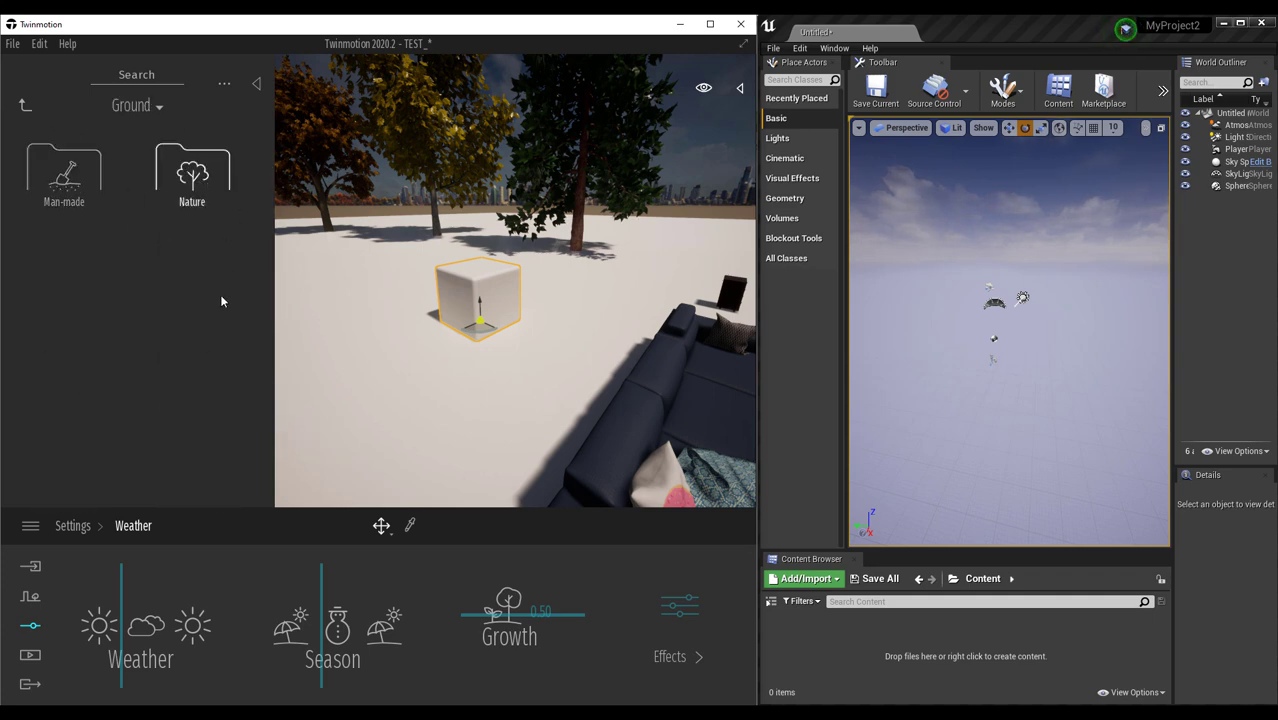
click(192, 175)
drag(66, 255, 462, 397)
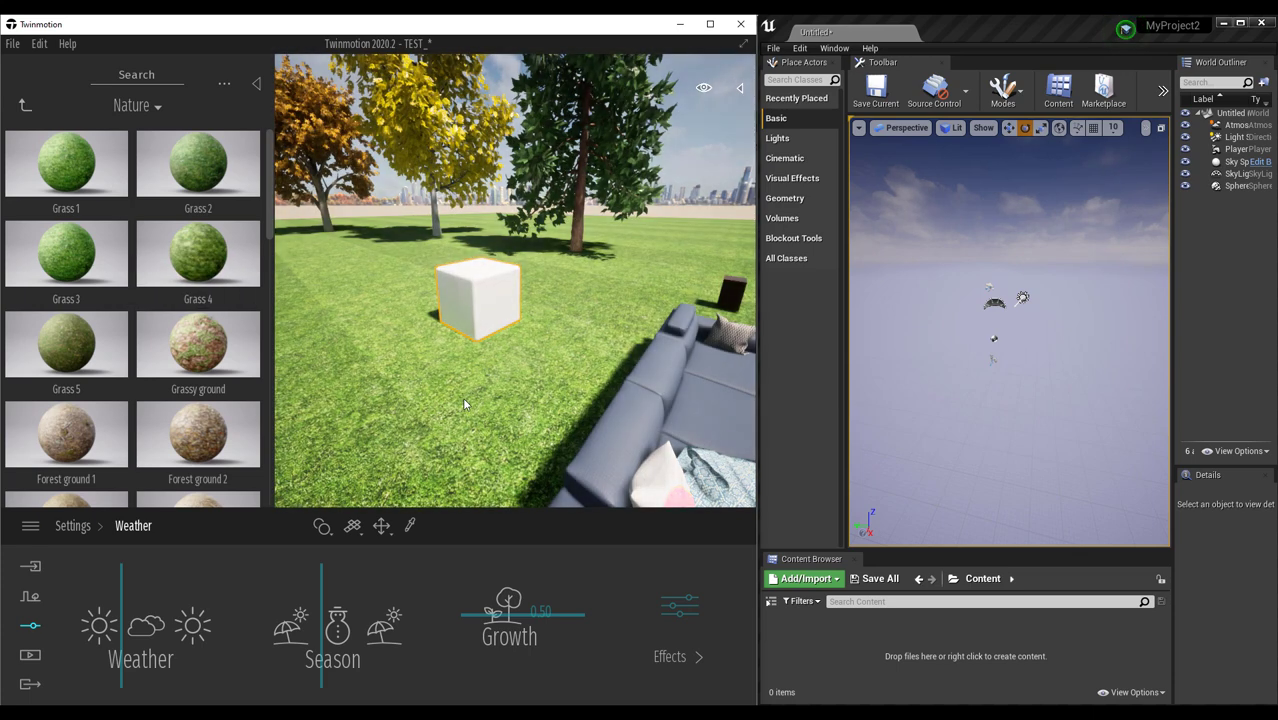
Apply the Clean brick 04 material to the chamfered box beside the sofa
click(23, 105)
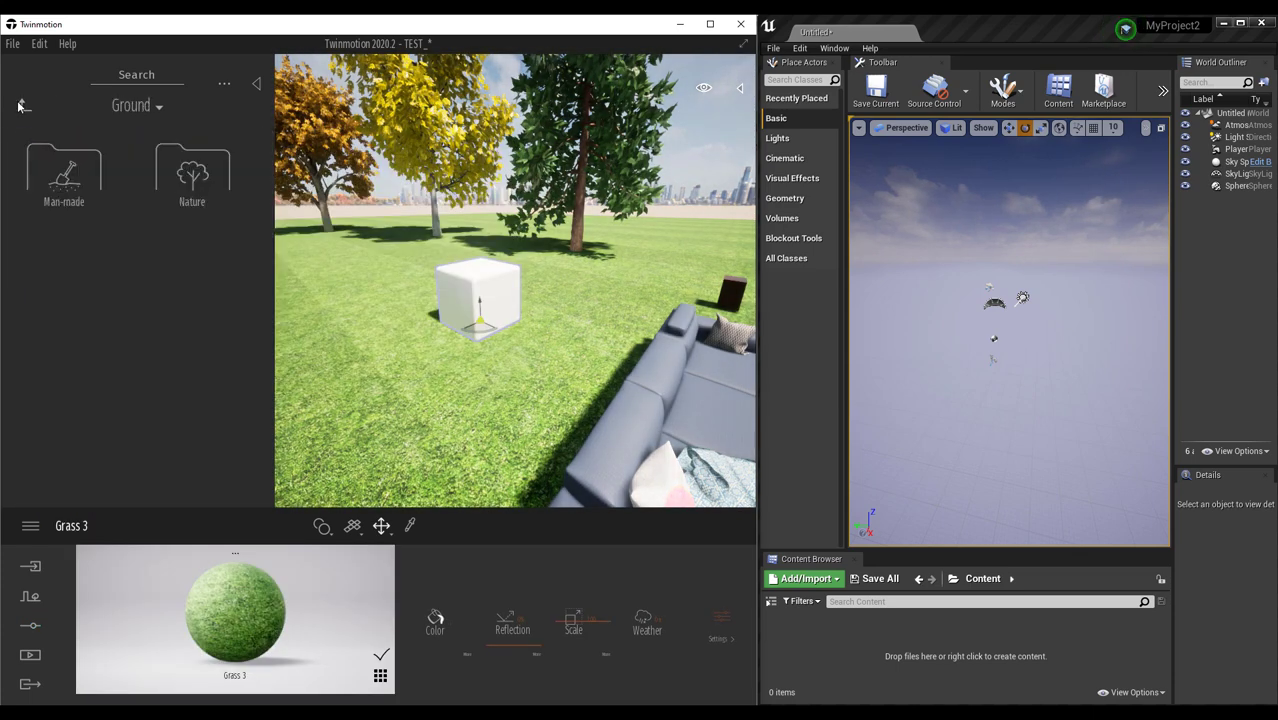
click(23, 107)
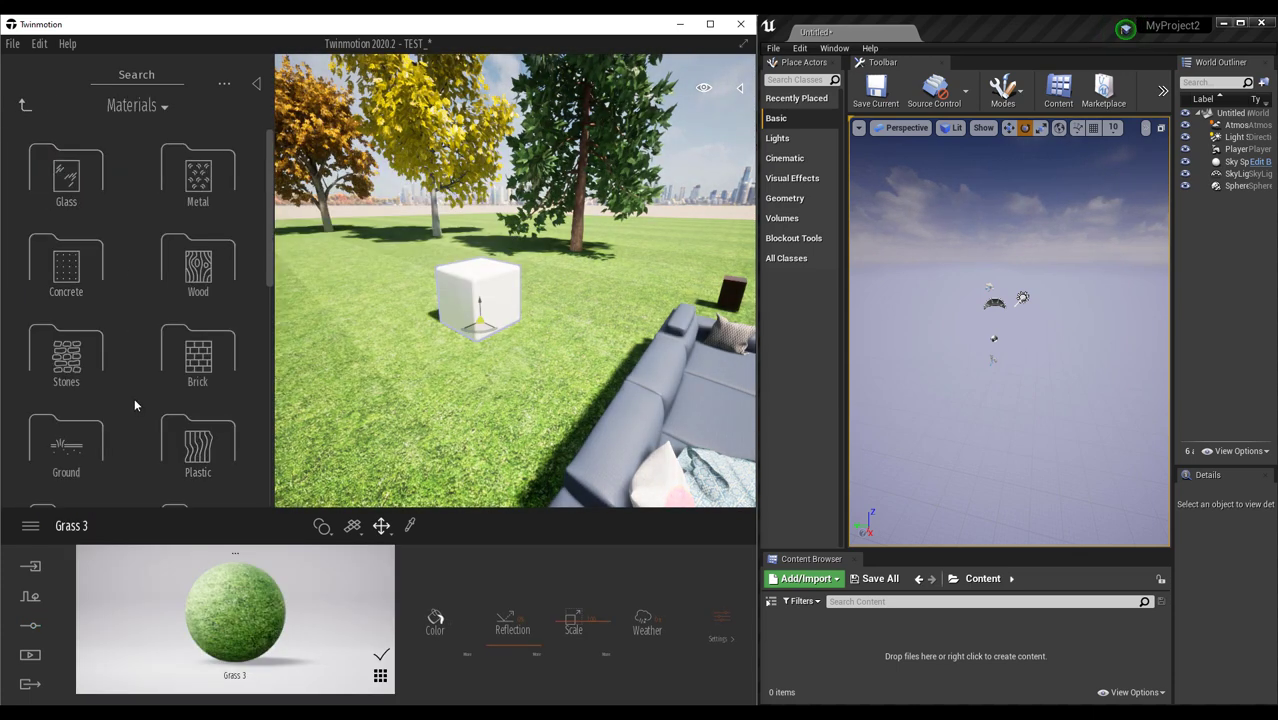
click(198, 355)
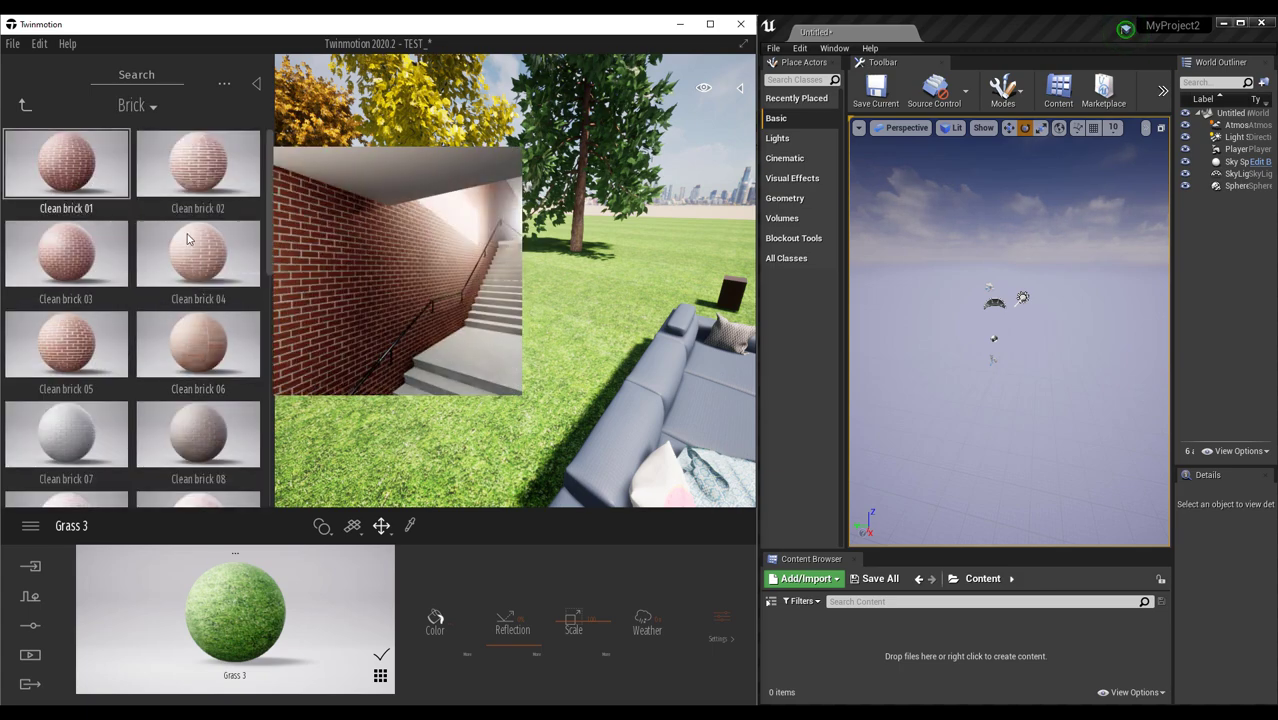
mouse_move(196, 270)
drag(196, 270, 490, 300)
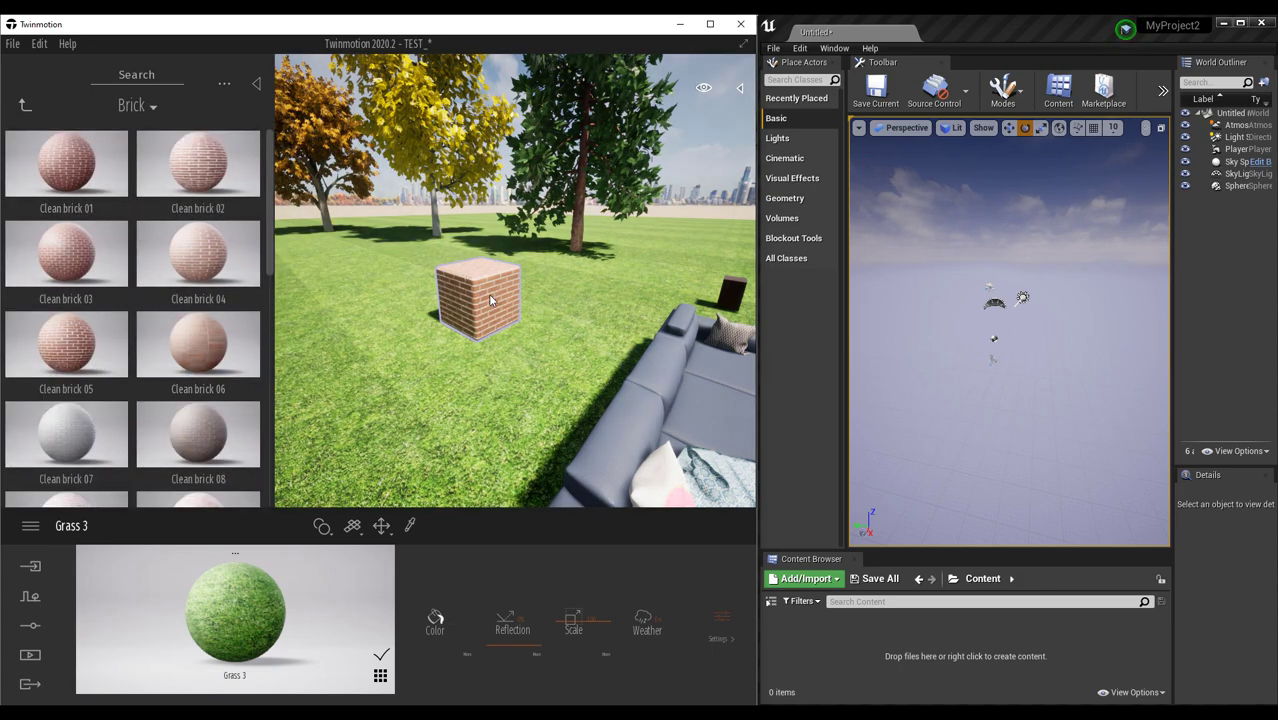
shift+middle_drag(584, 332, 608, 298)
scroll(549, 318, down, 4)
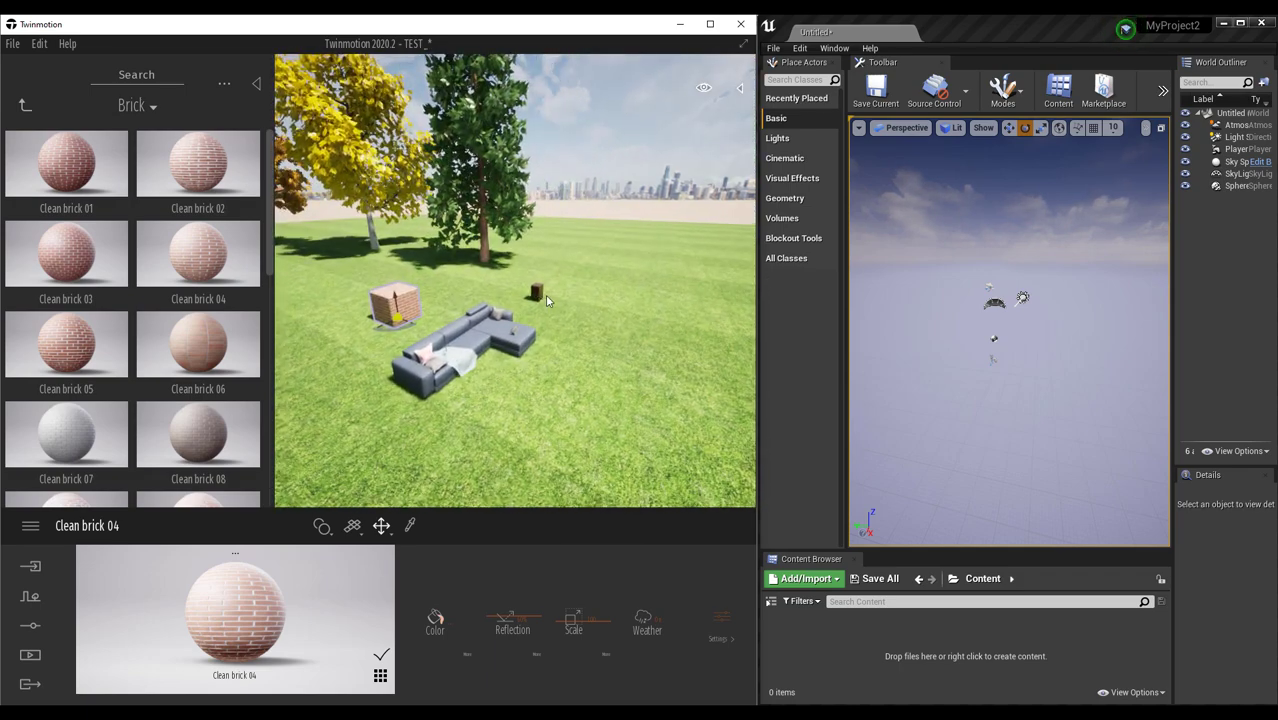
Save the Twinmotion scene and widen the Unreal editor window beside it
click(12, 43)
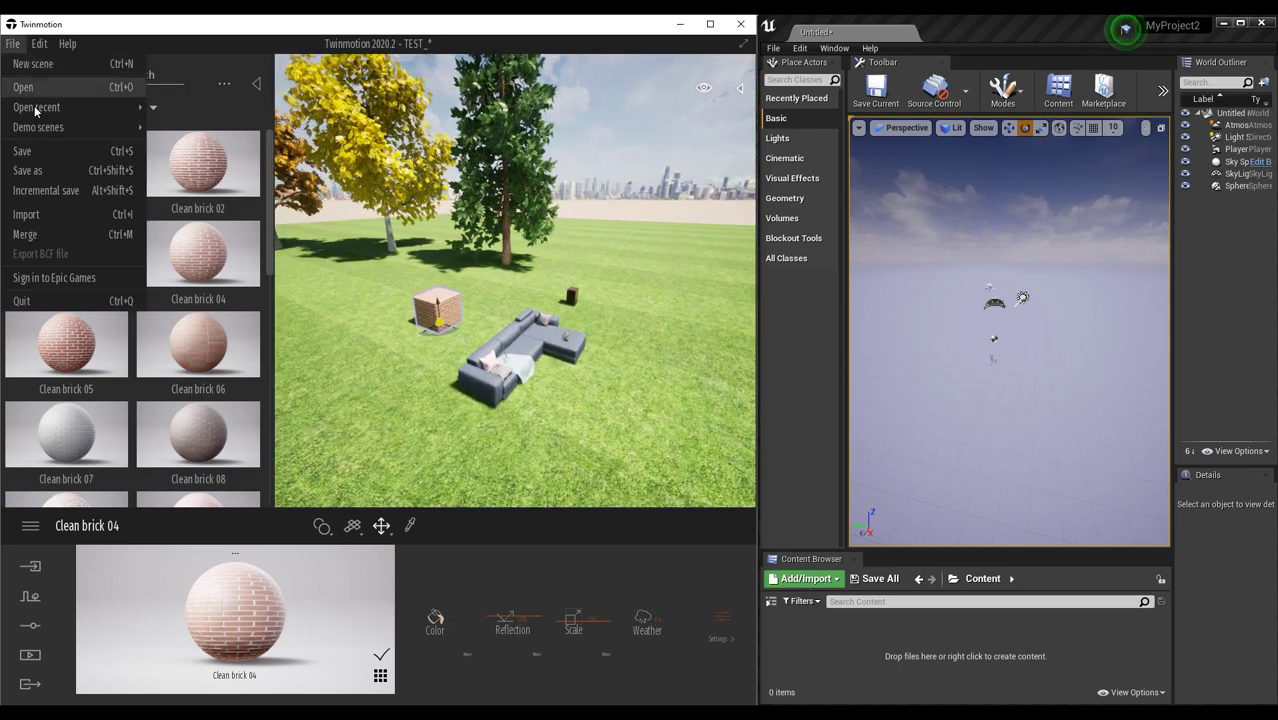
click(24, 151)
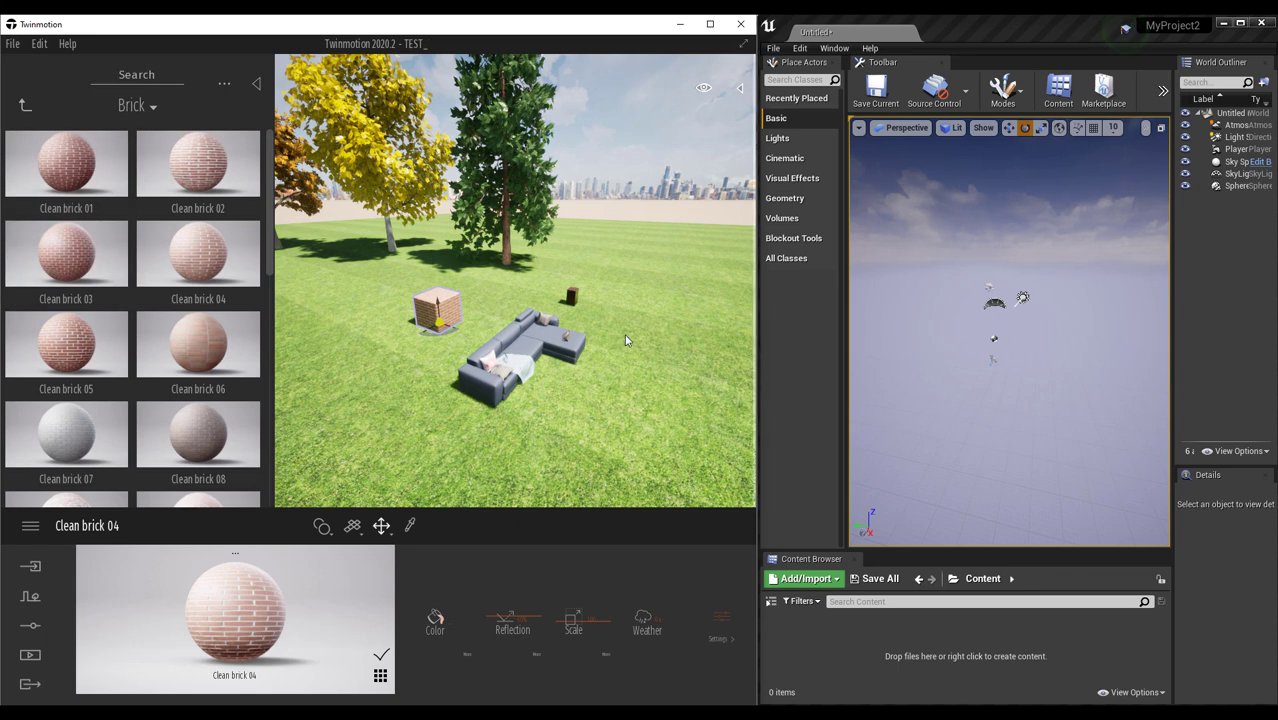
drag(758, 347, 522, 340)
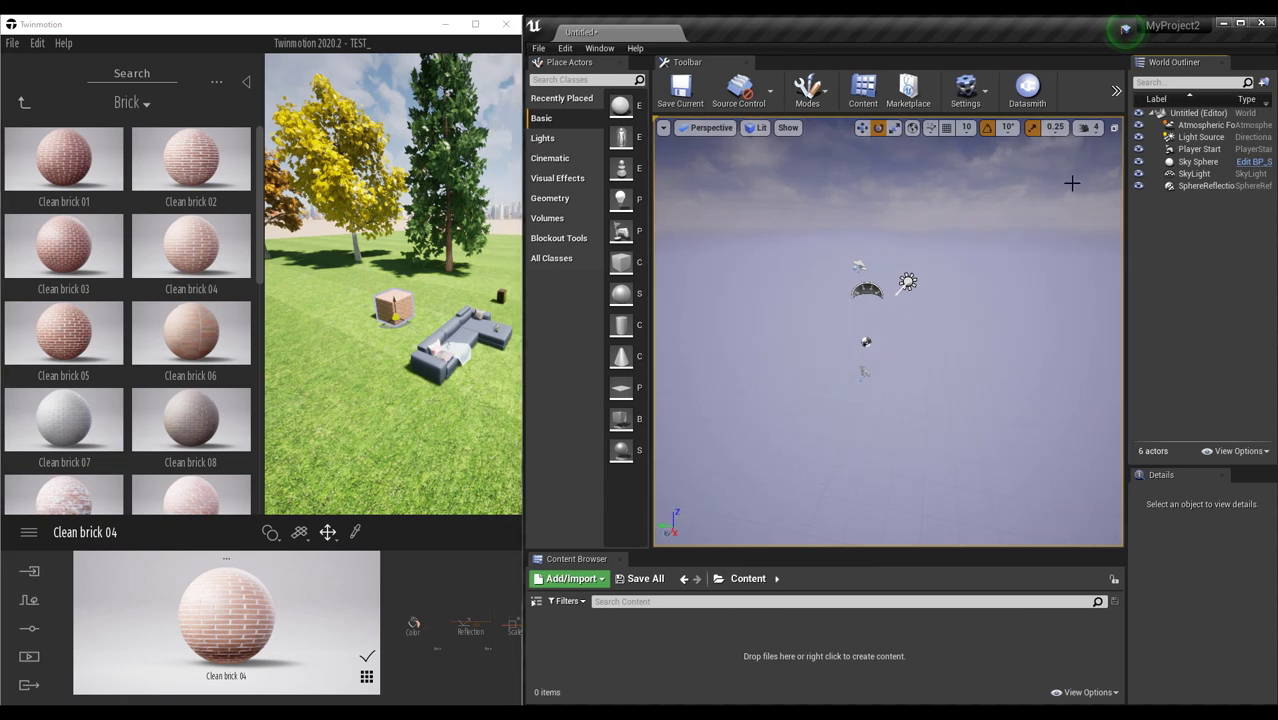
Import TEST_.tm through Datasmith into the Content folder with Geometry and Materials & Textures enabled
click(1030, 90)
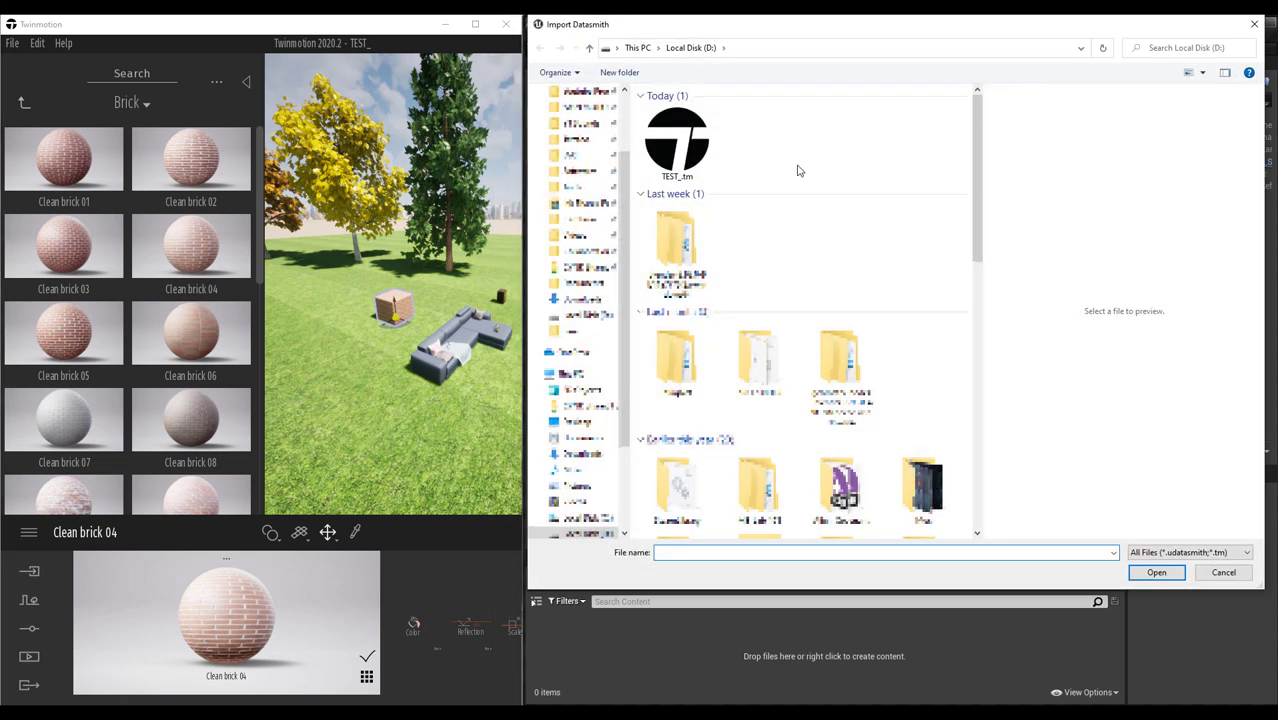
click(685, 140)
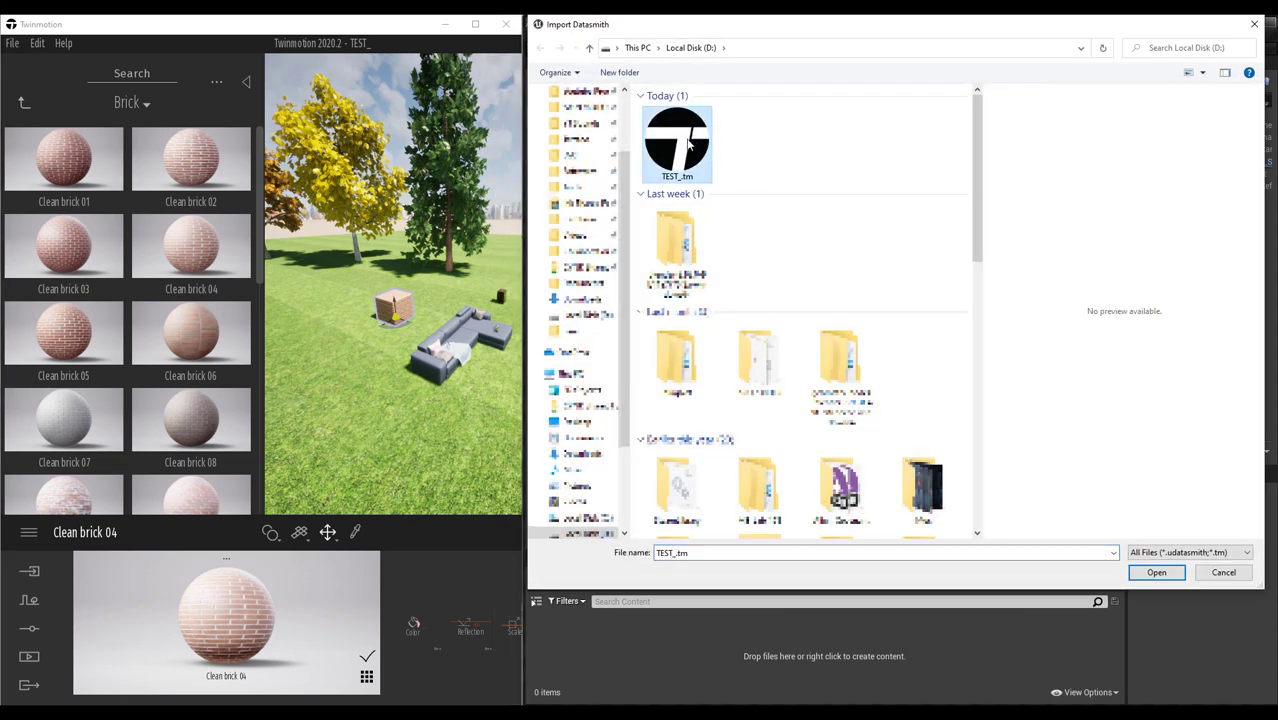
click(1159, 580)
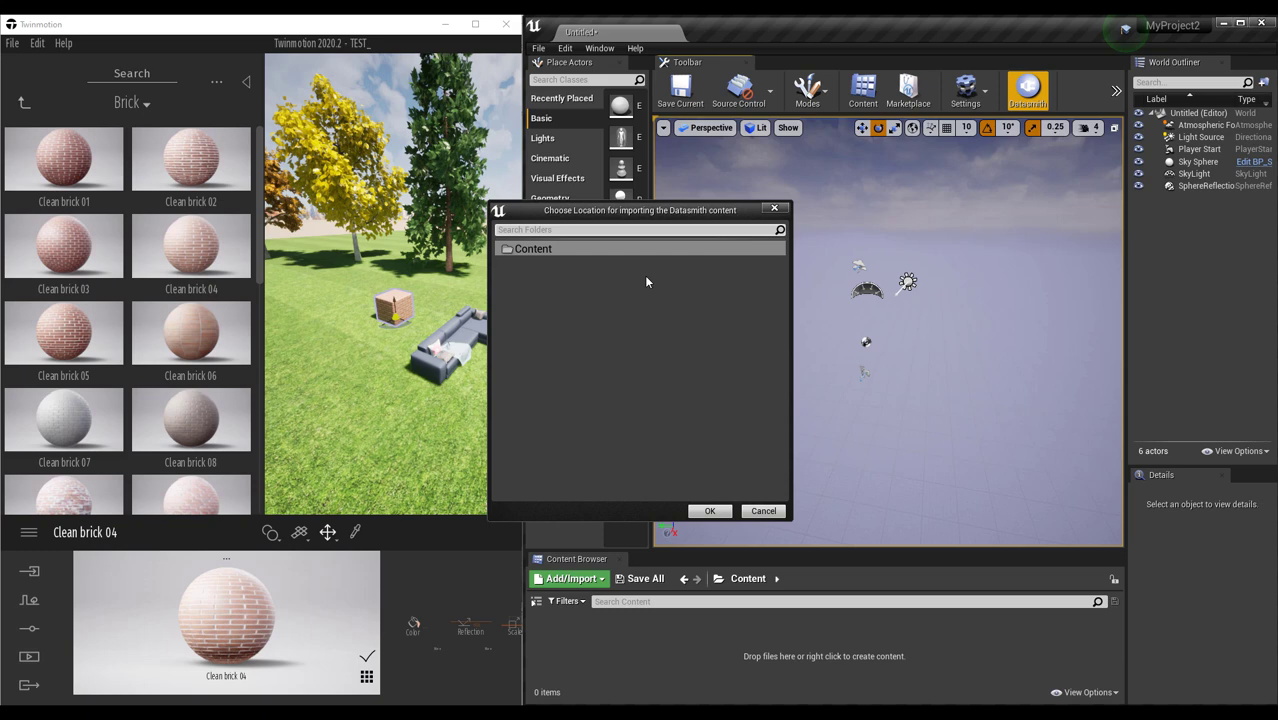
click(719, 509)
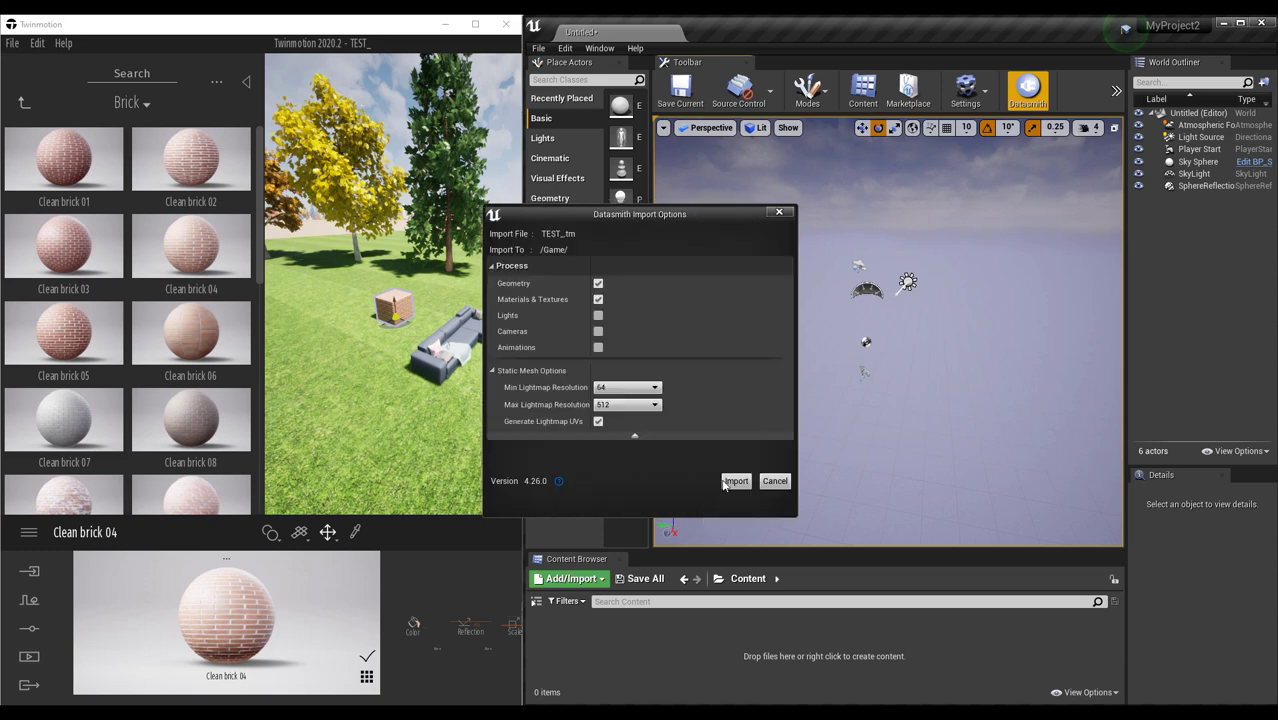
click(734, 481)
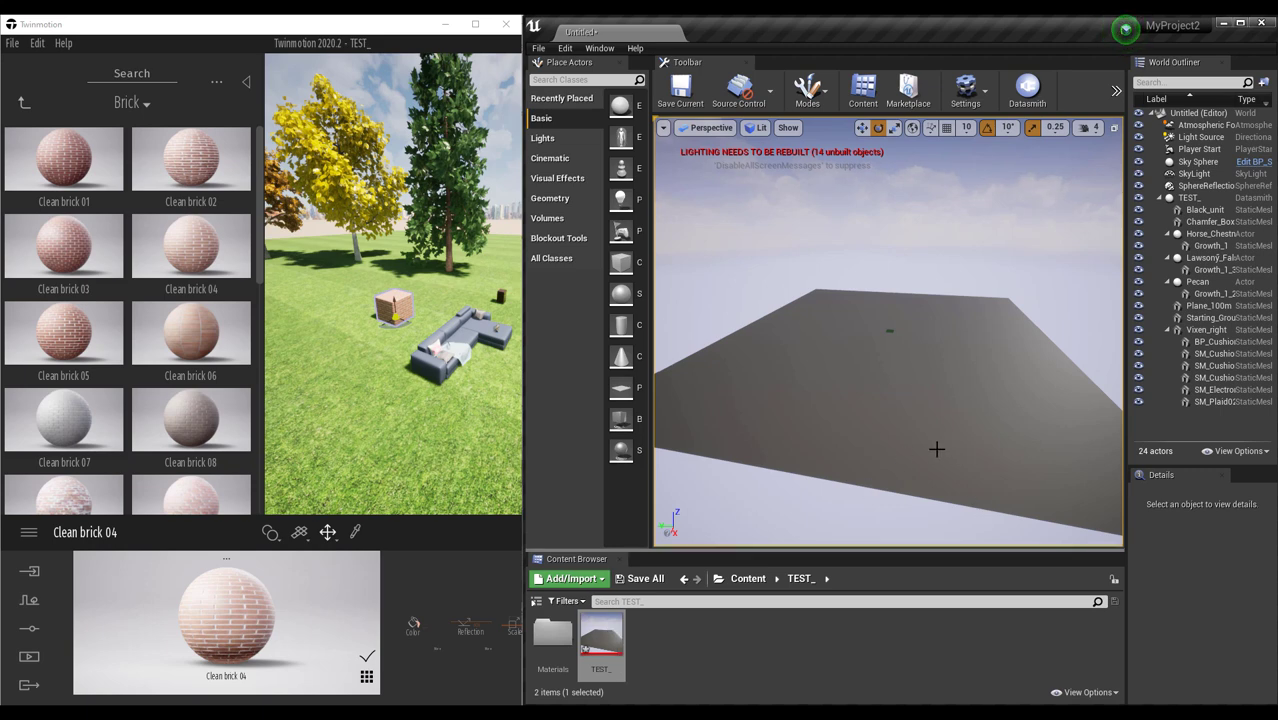
Switch to Twinmotion, close the library, and delete Starting Ground from the scene graph
click(878, 384)
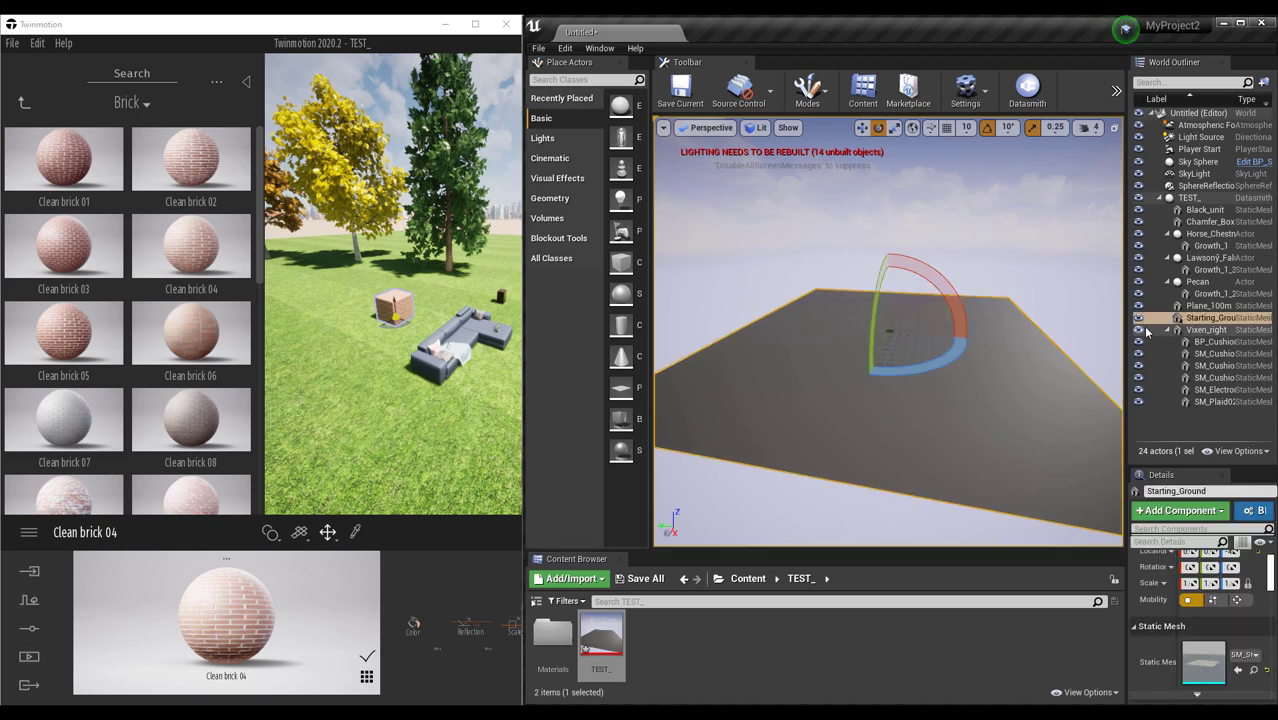
click(317, 227)
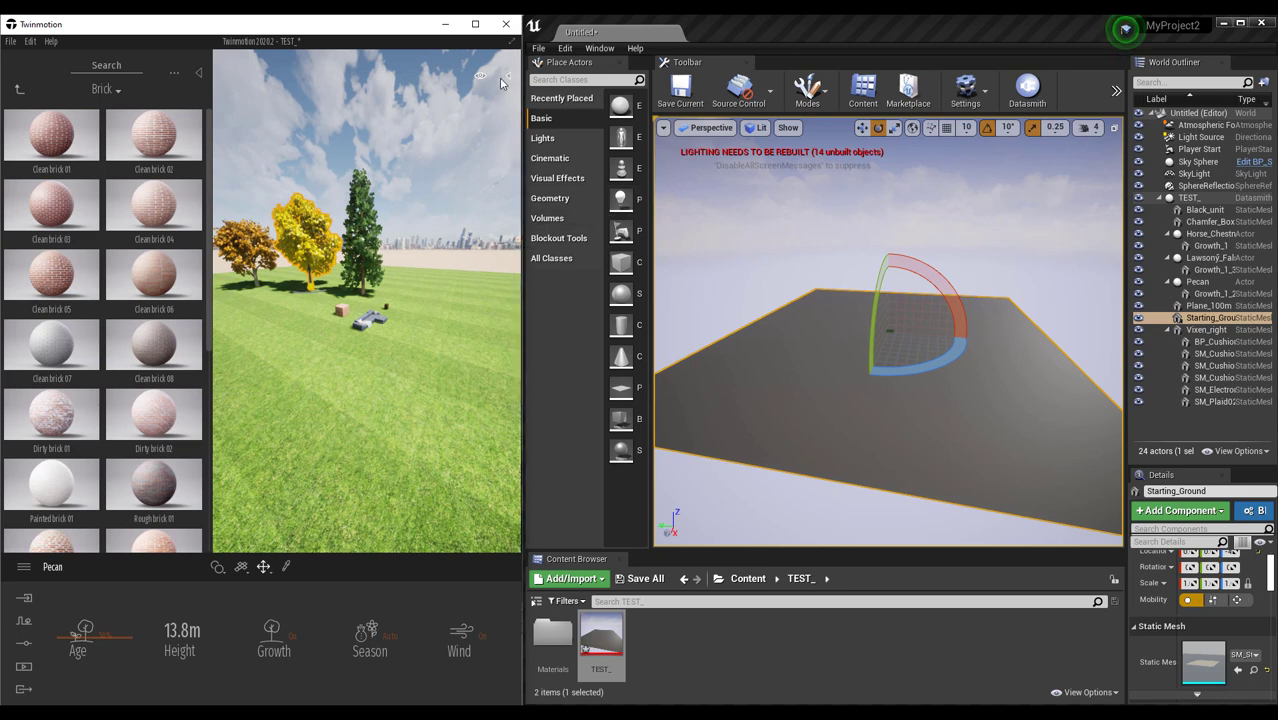
click(200, 73)
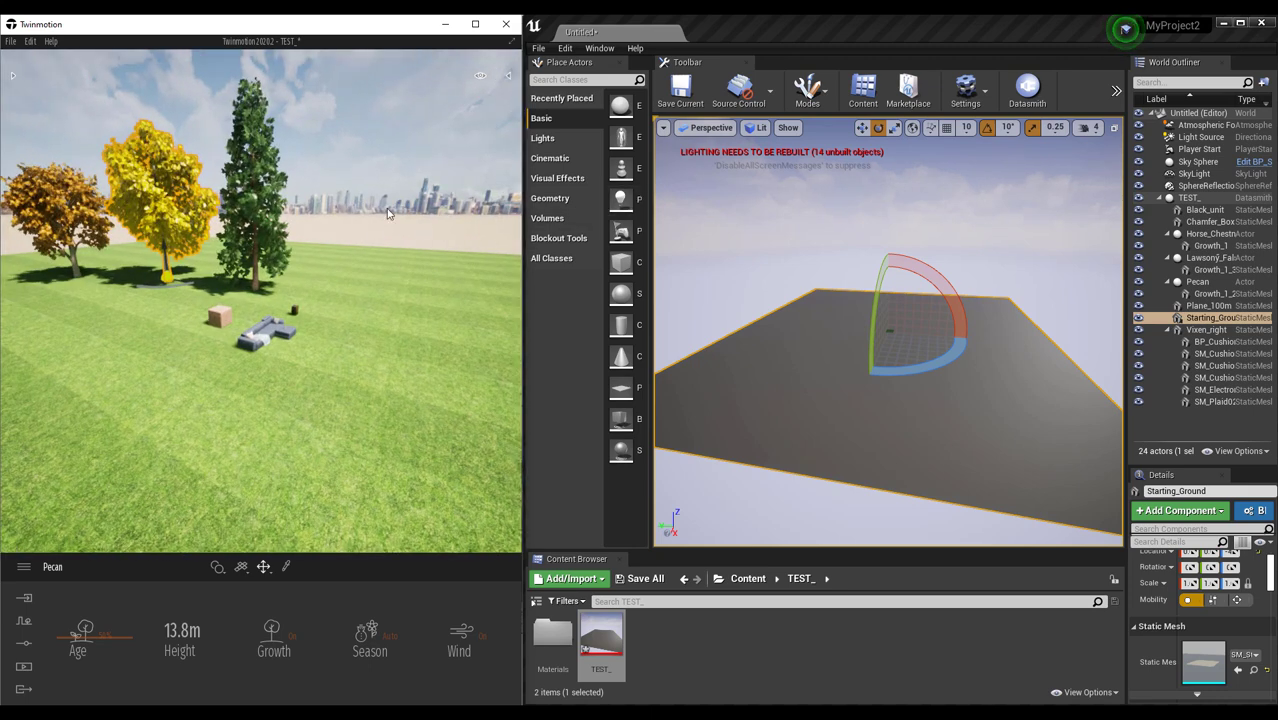
click(510, 80)
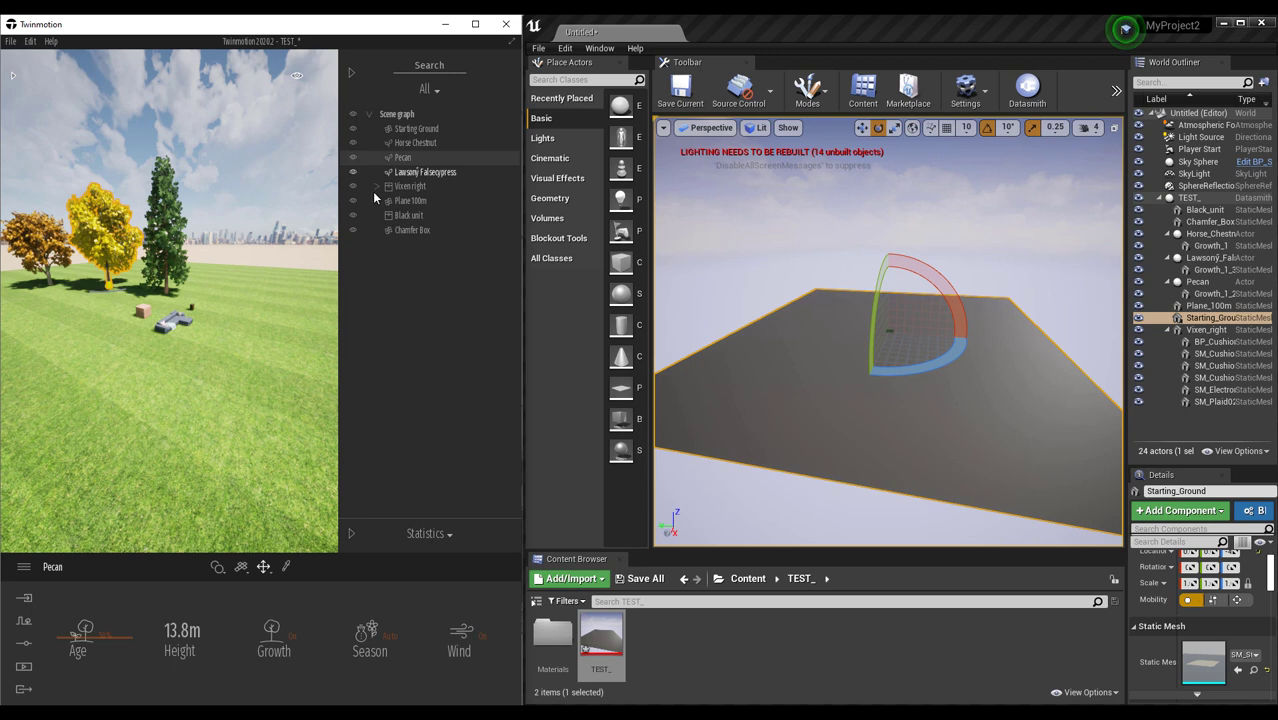
click(421, 129)
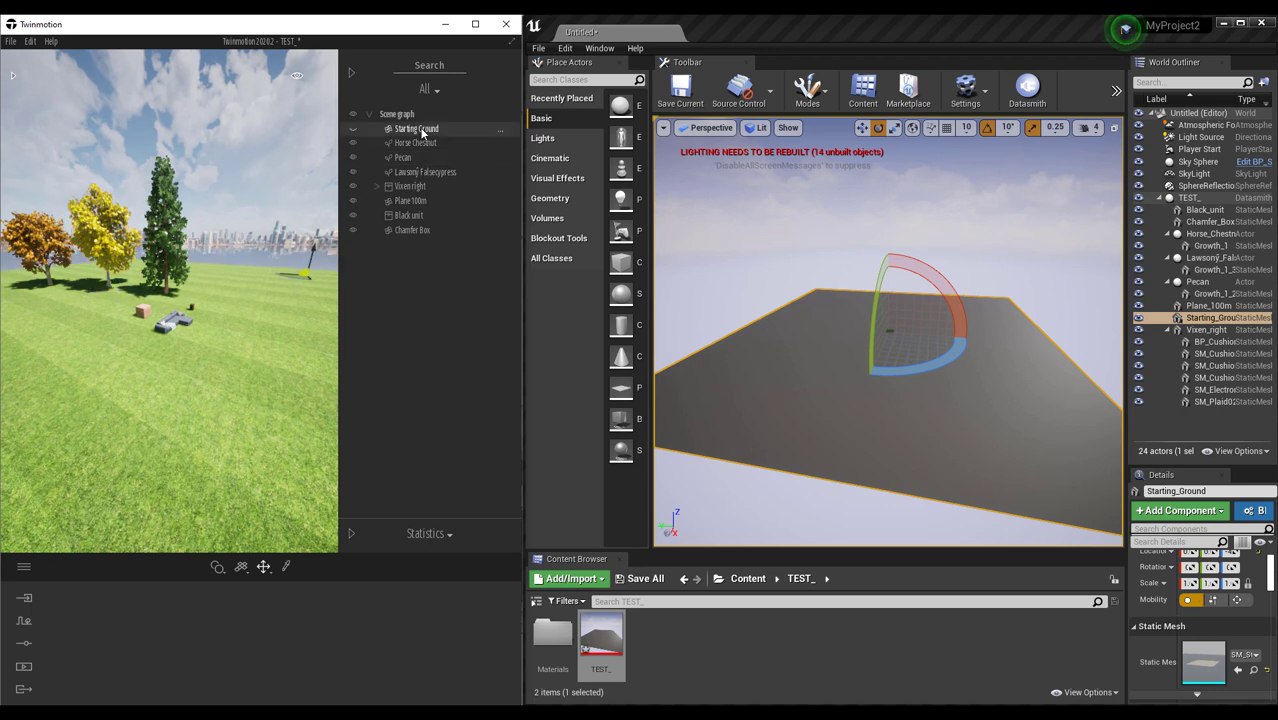
right_click(421, 129)
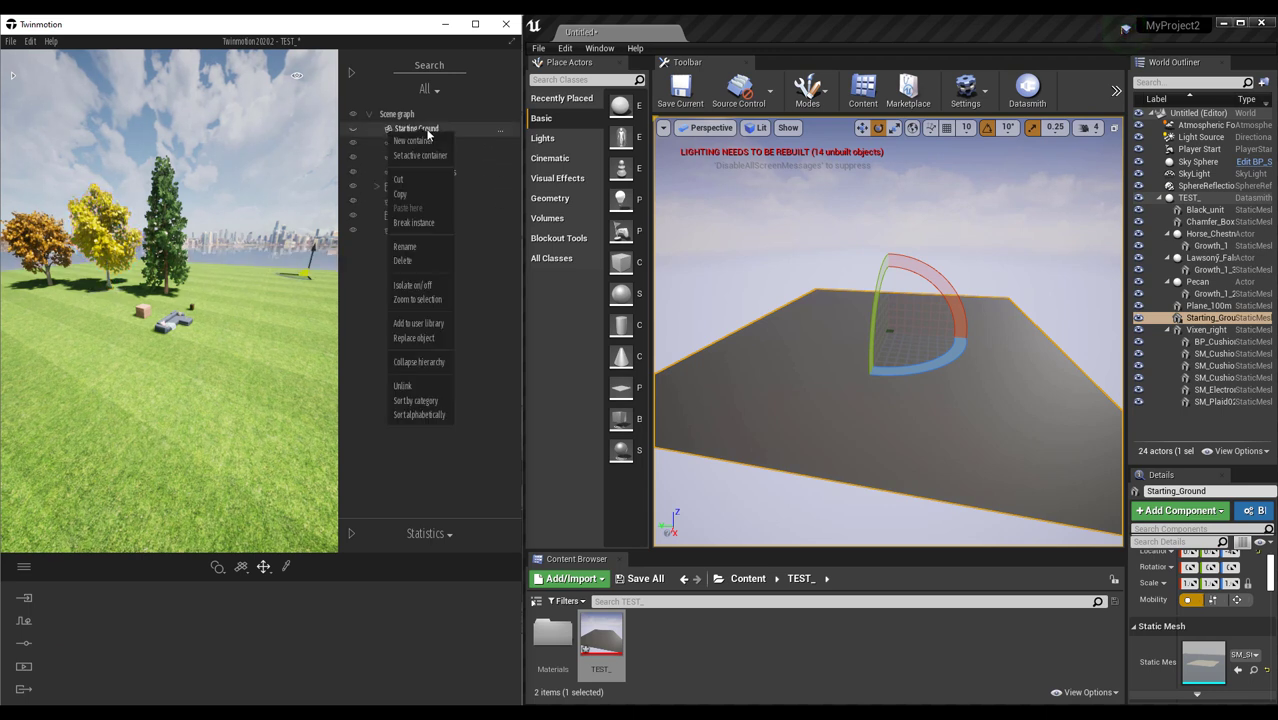
click(404, 265)
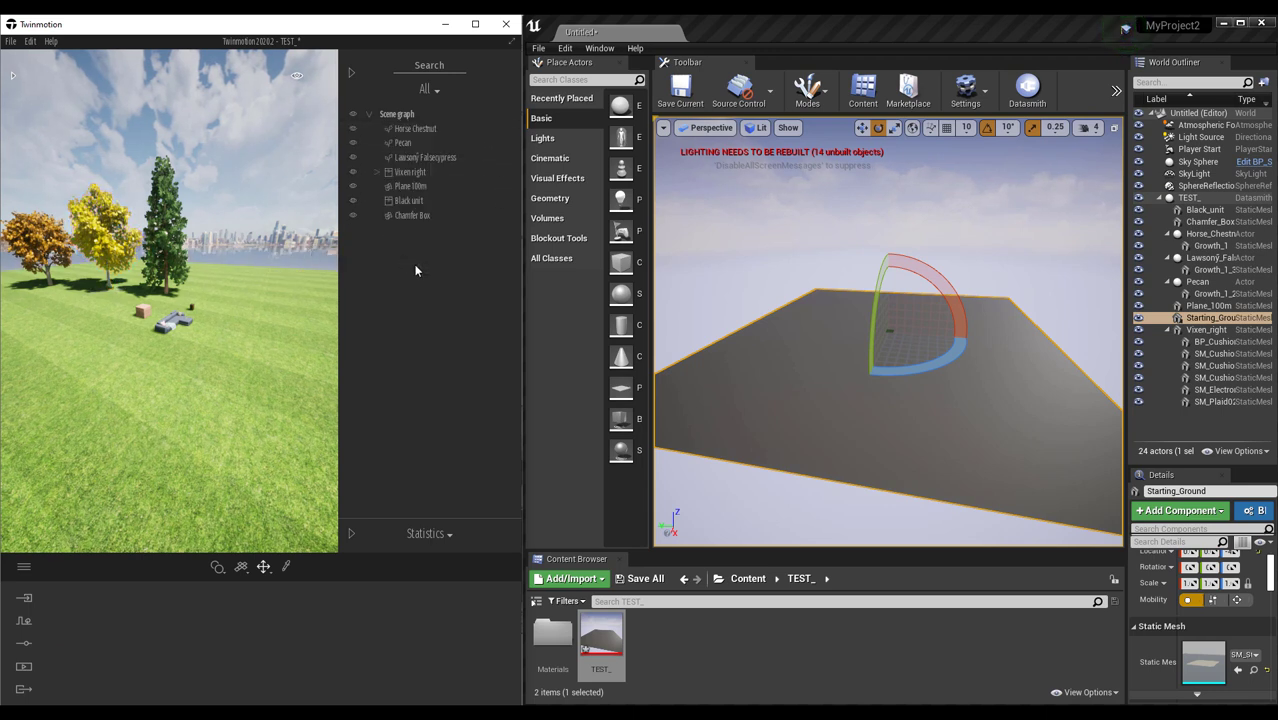
Switch to Unreal and delete the imported Starting_Ground actor, accepting that its references break
right_click(1233, 318)
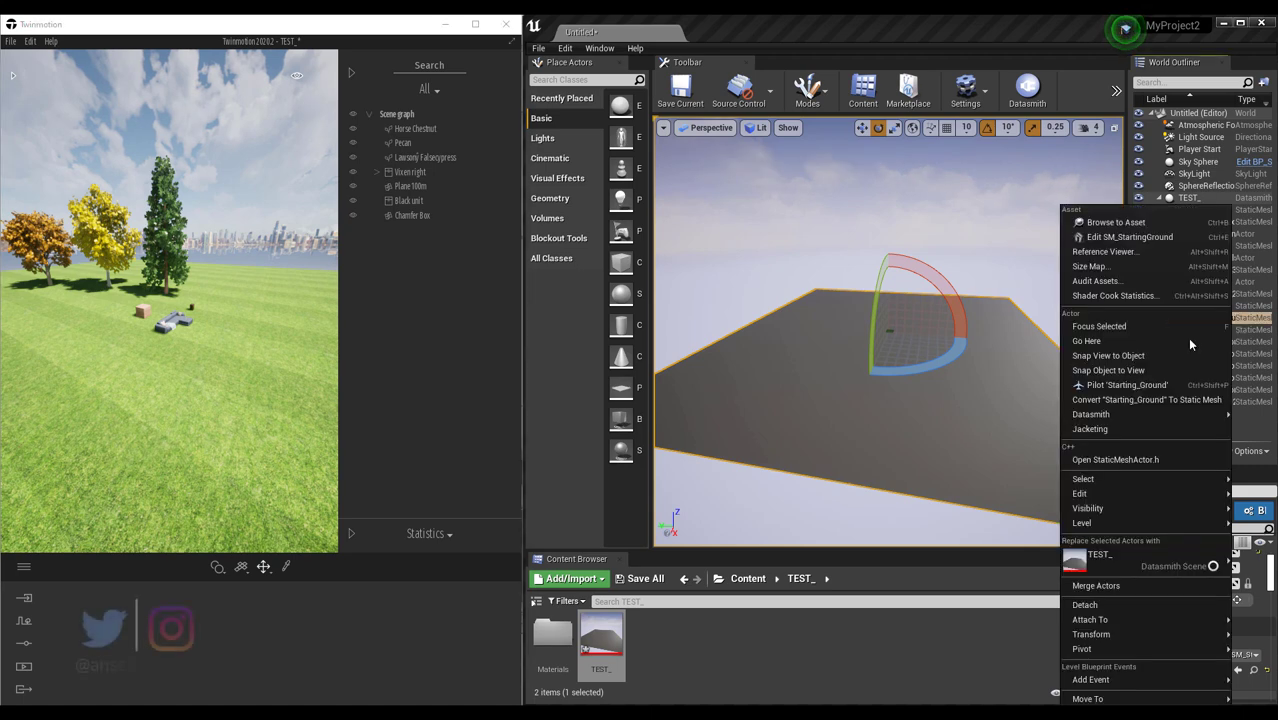
click(1247, 320)
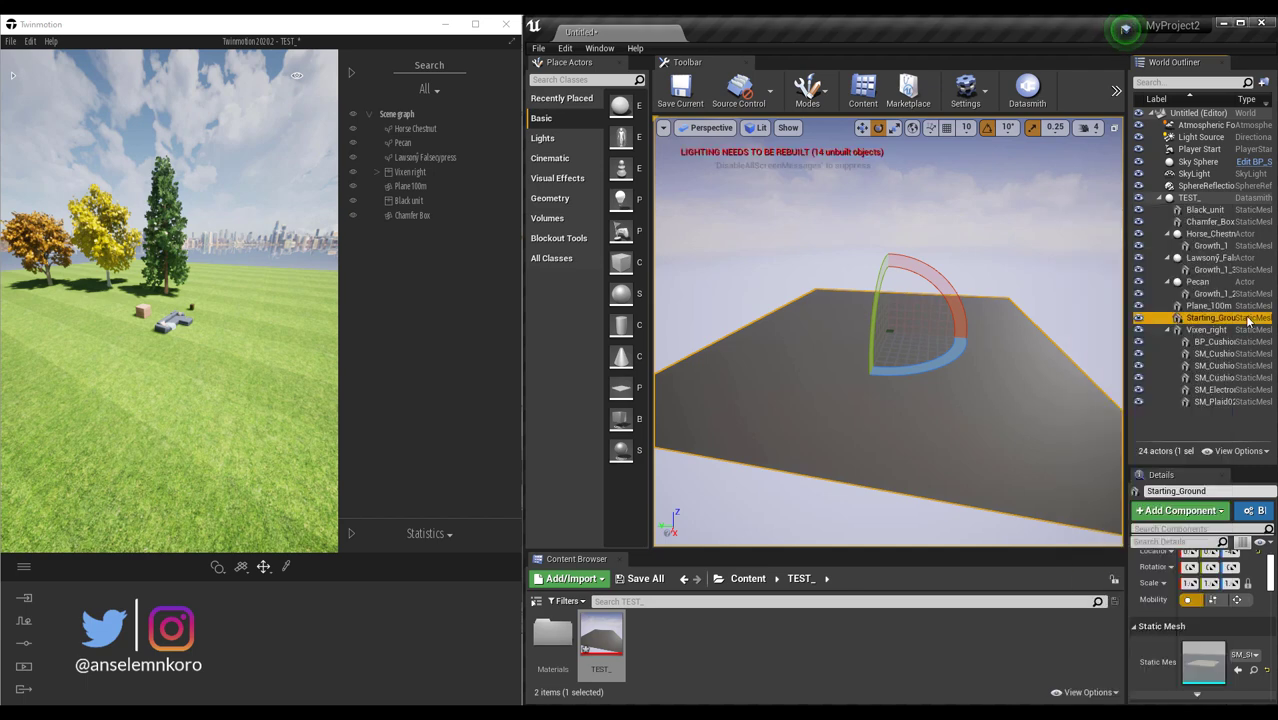
key(Delete)
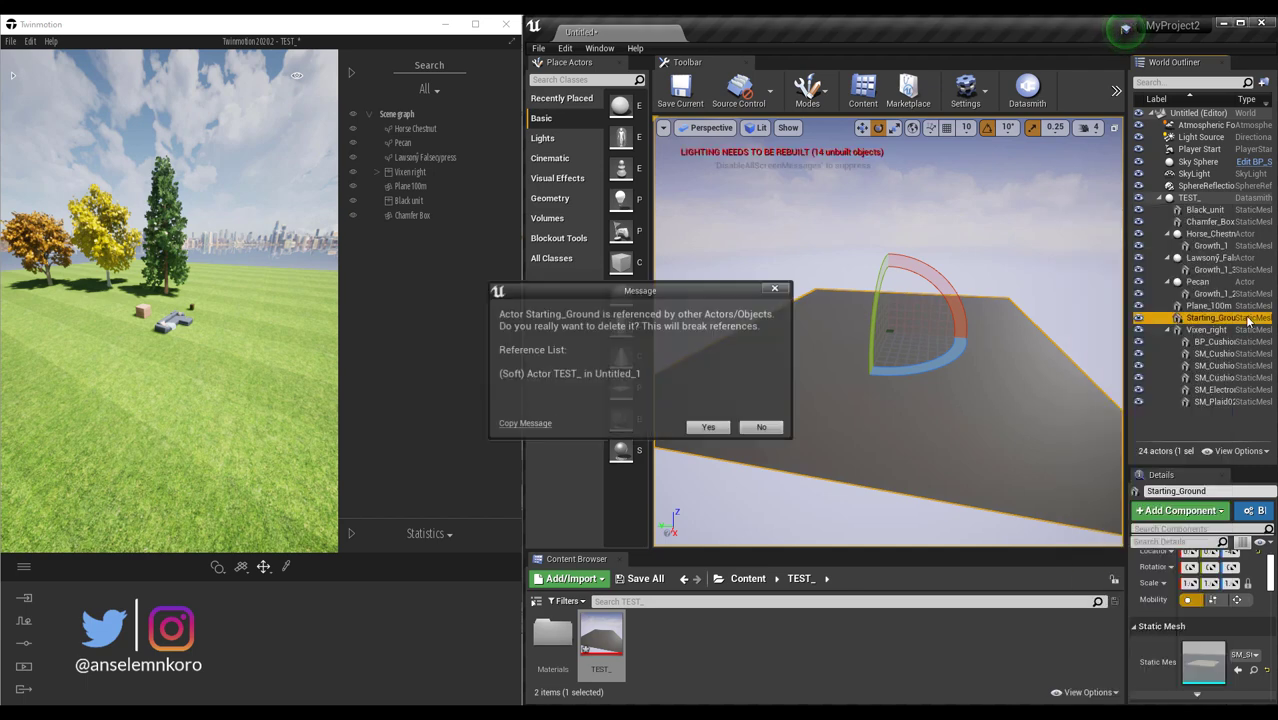
click(709, 428)
Examine the imported grass plane and the trees standing on it from several sides
click(921, 345)
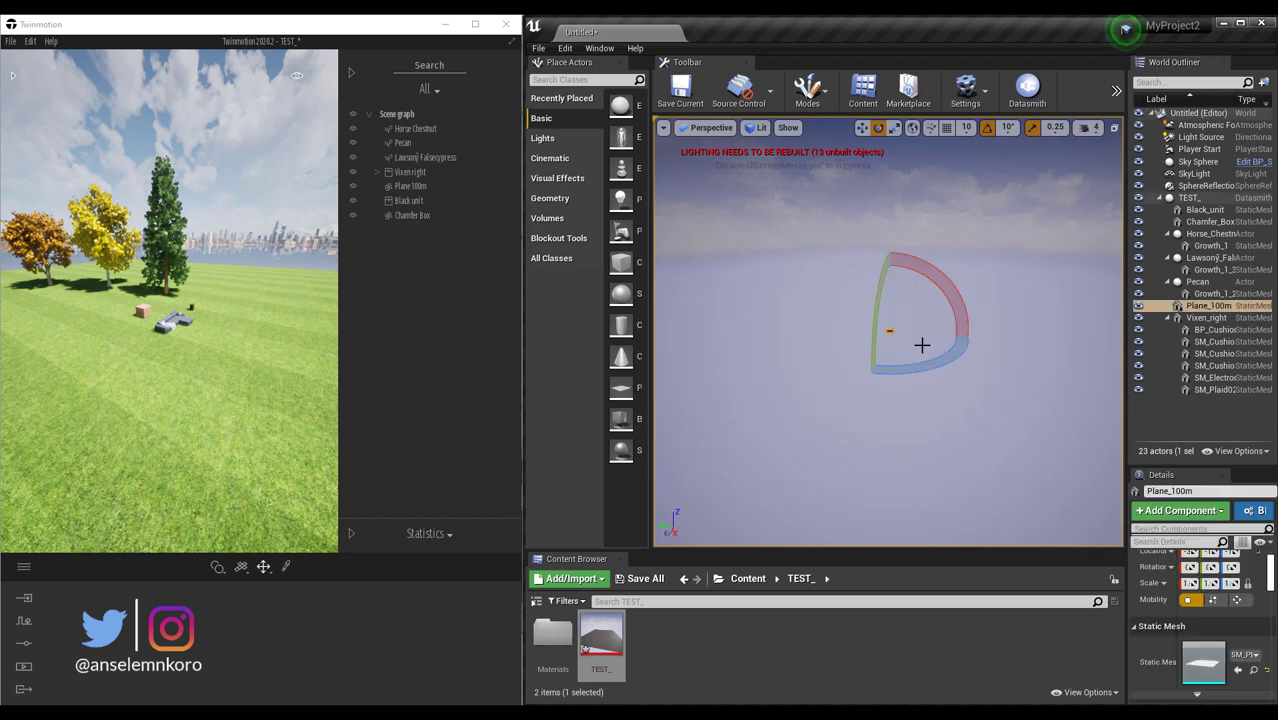
key(f)
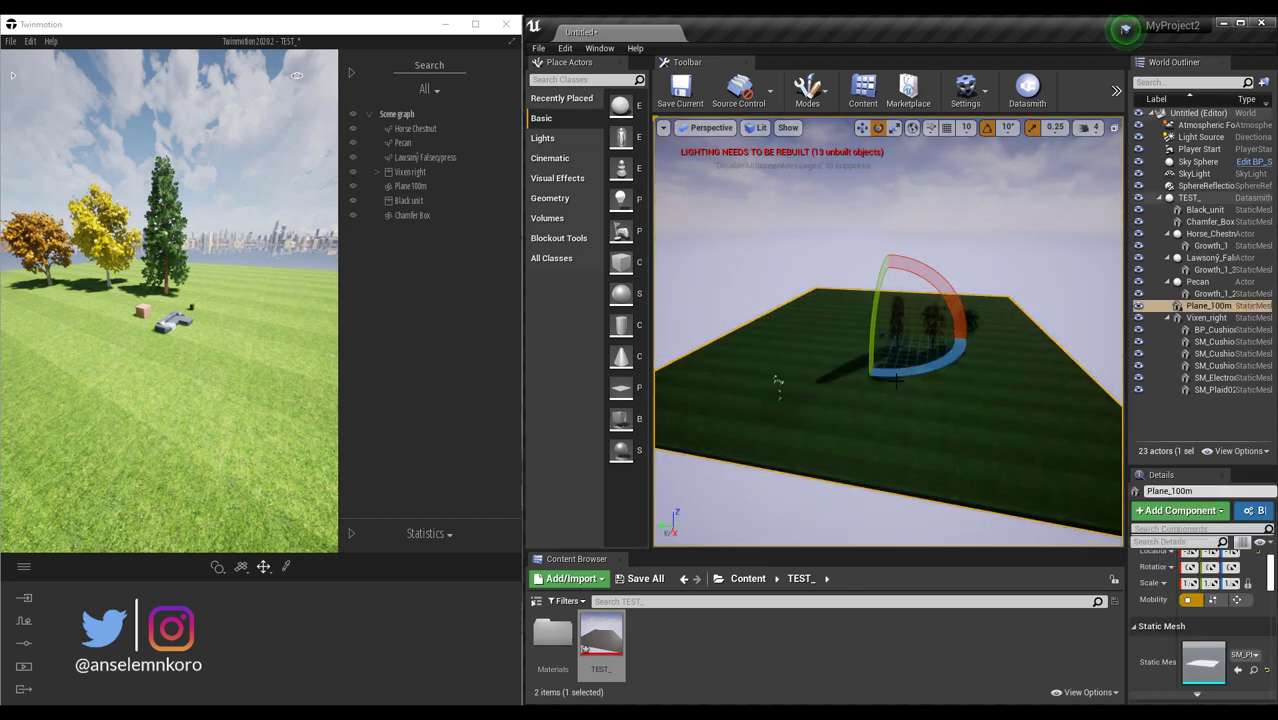
scroll(924, 314, up, 8)
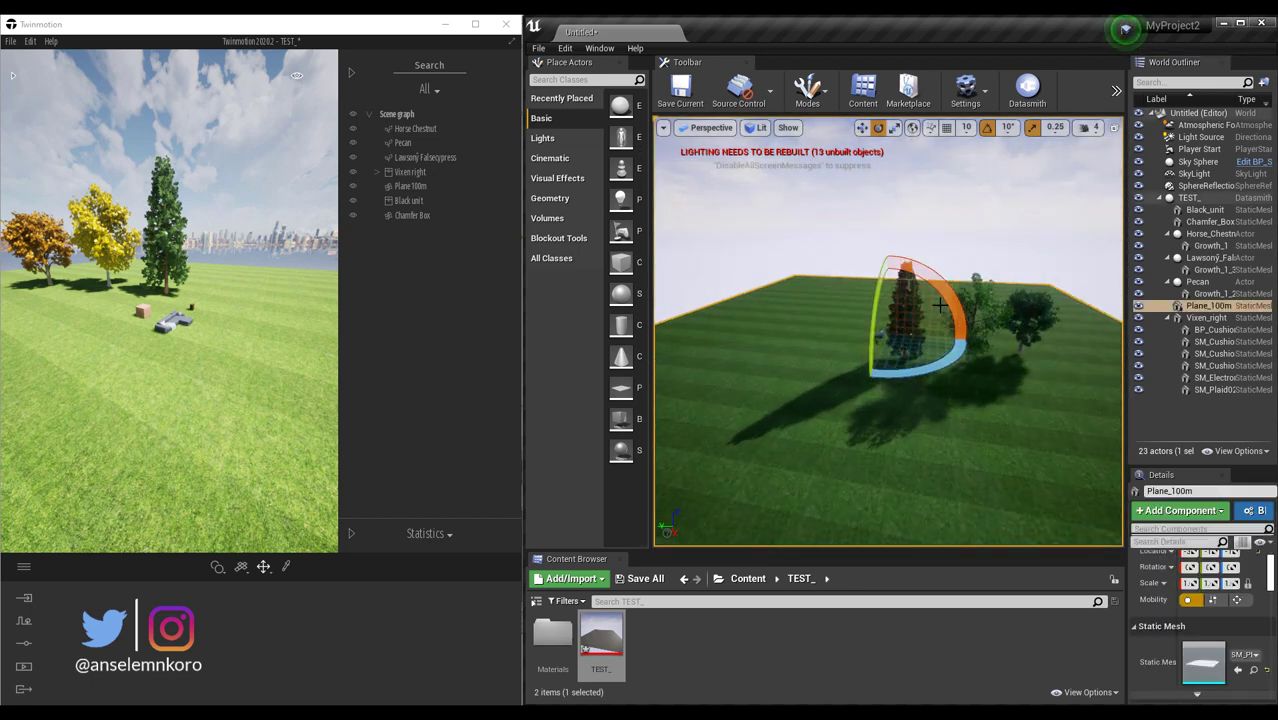
alt+drag(924, 314, 1041, 334)
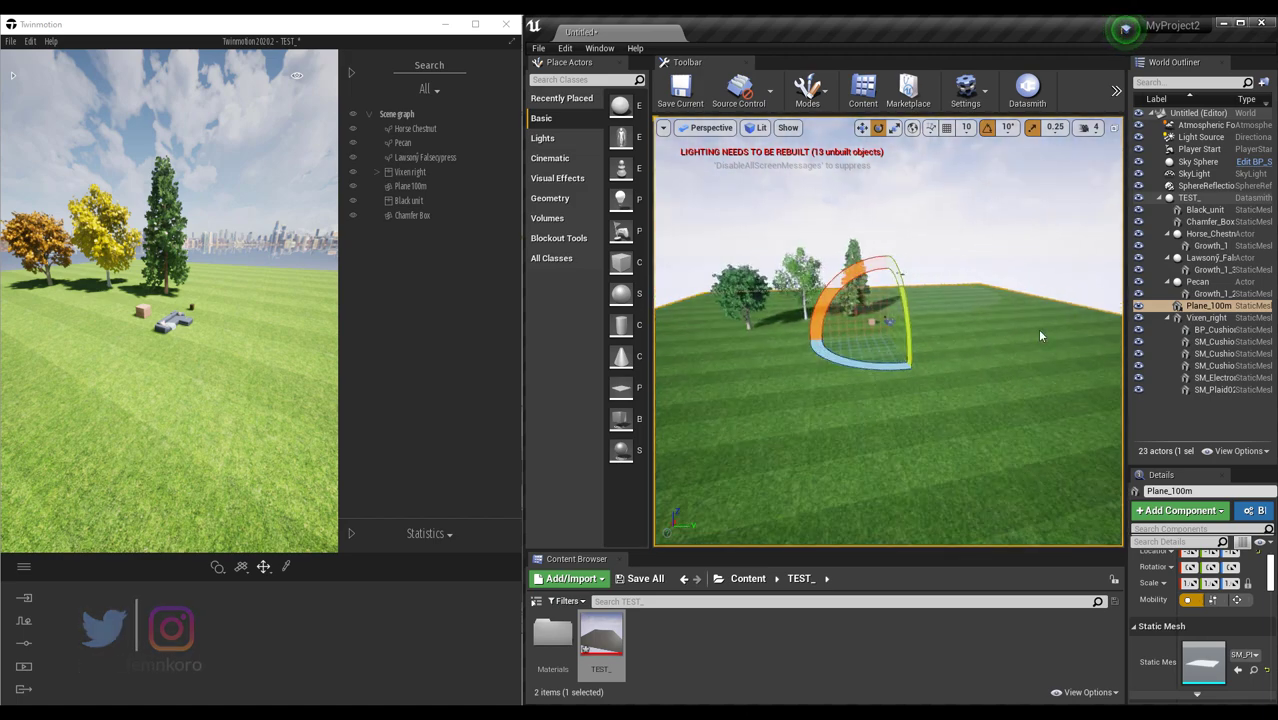
alt+drag(836, 249, 885, 276)
Focus on the imported Horse Chestnut tree and examine its foliage and trunk up close
click(733, 275)
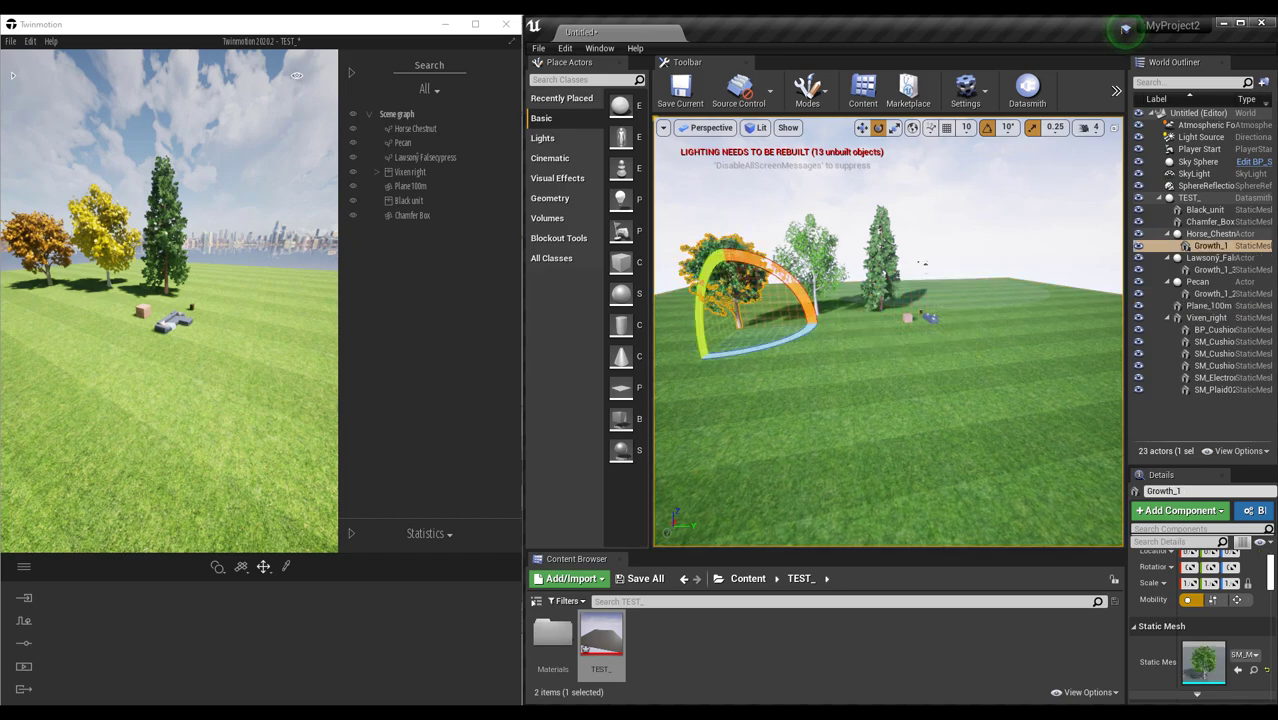
key(f)
alt+drag(964, 352, 932, 359)
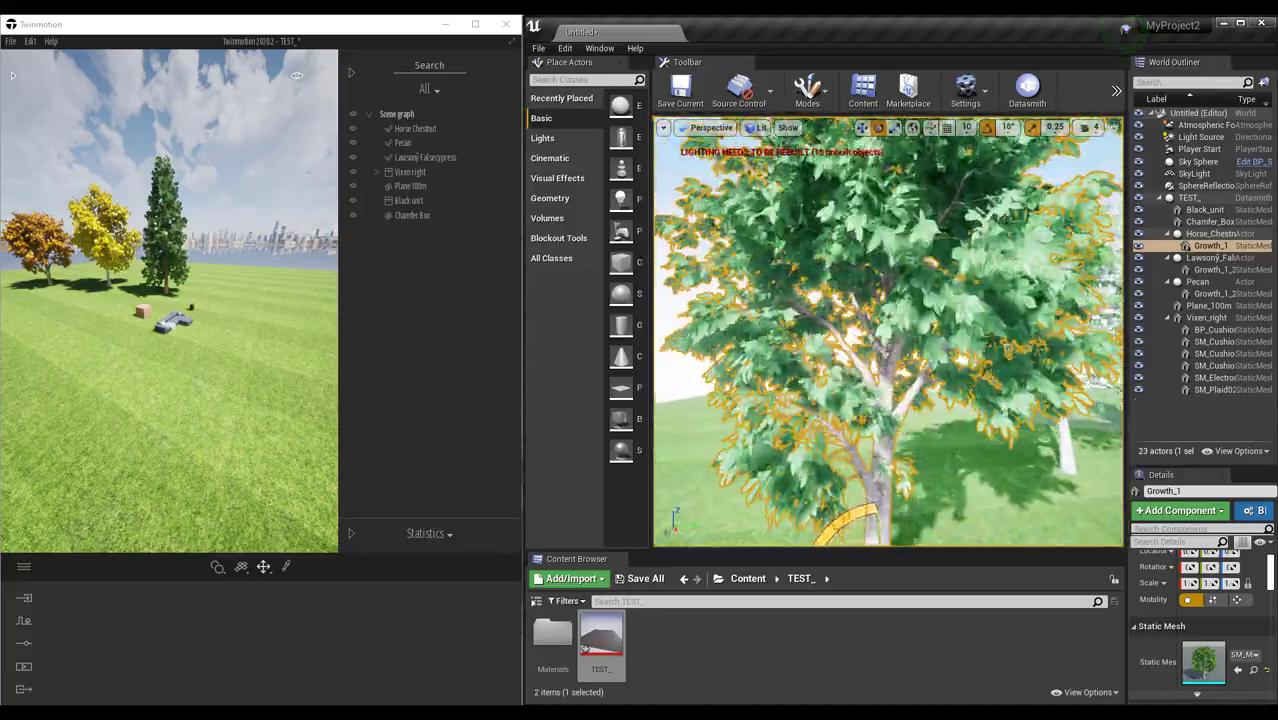
middle_drag(852, 365, 838, 322)
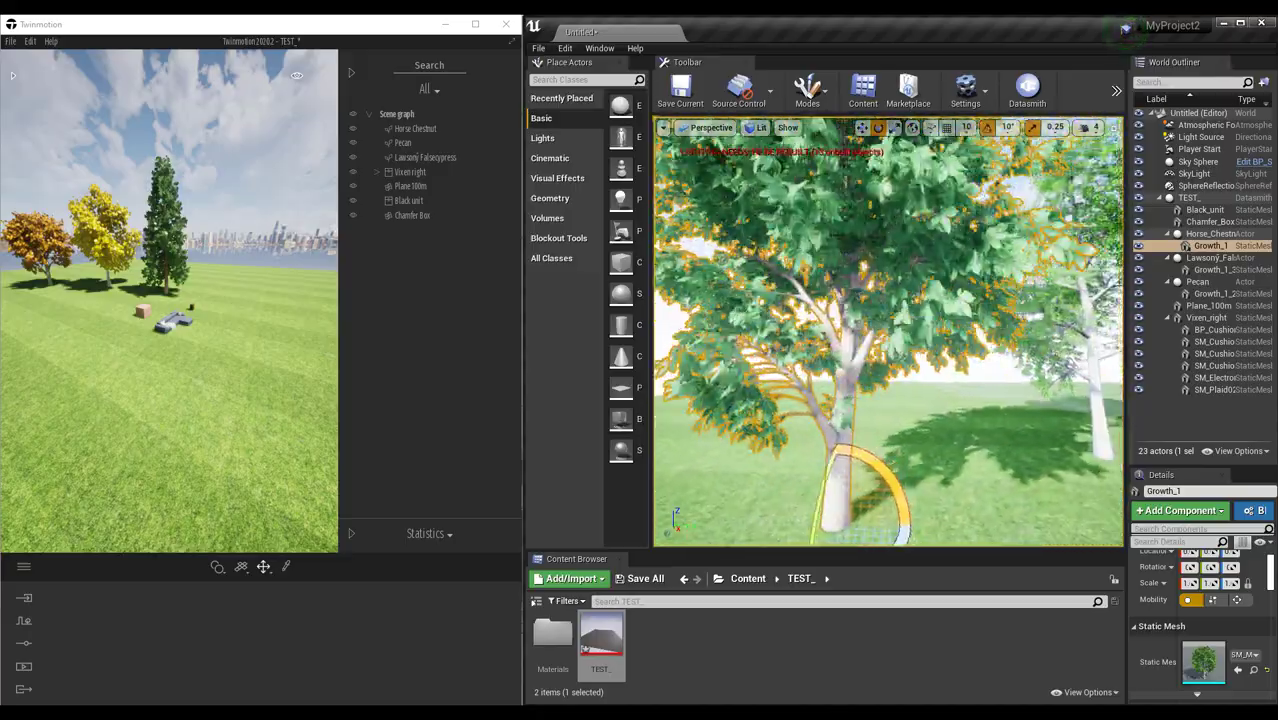
alt+drag(830, 370, 805, 372)
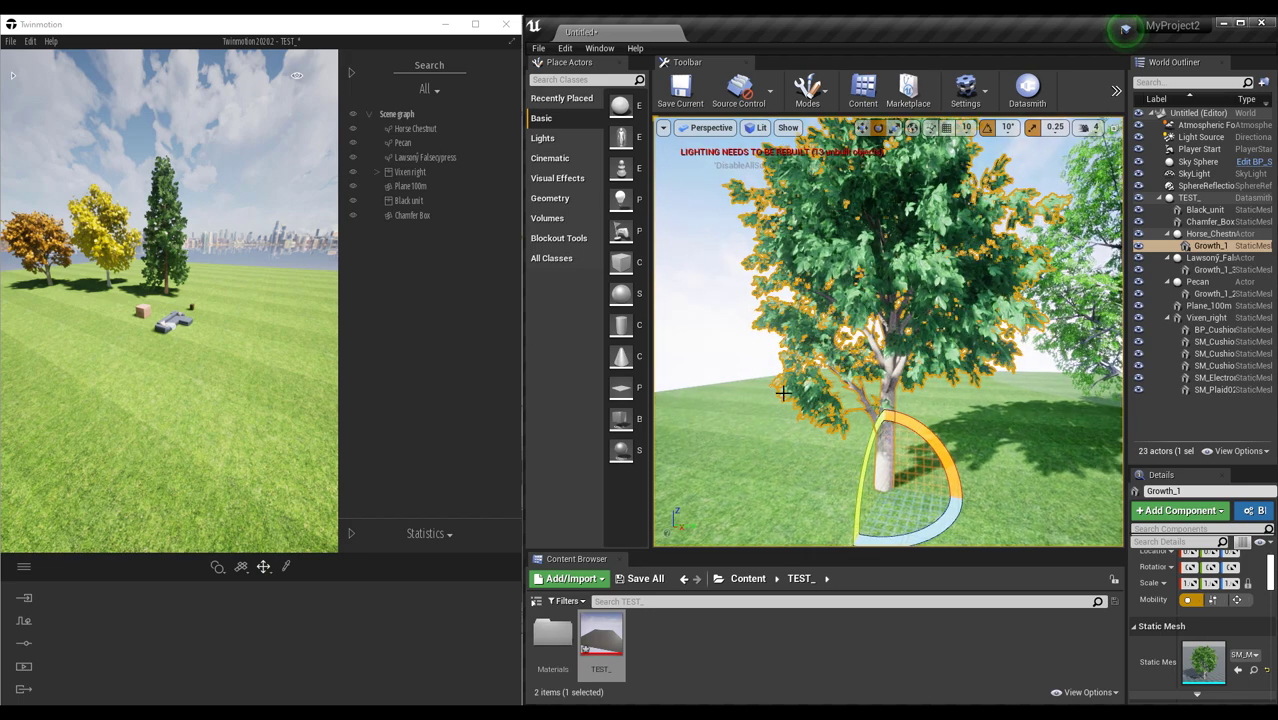
right_drag(889, 332, 903, 332)
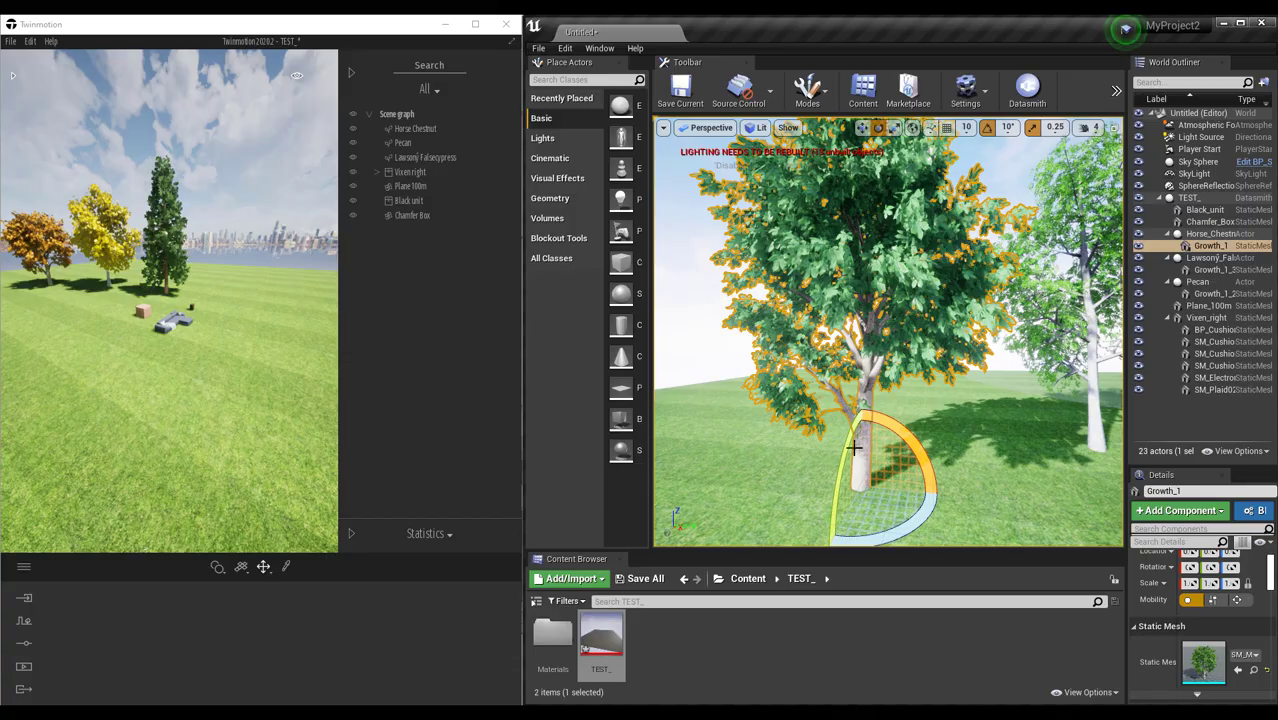
right_drag(854, 448, 994, 367)
Focus on the imported Chamfer_Box and examine its brick material from different distances and angles
click(1083, 375)
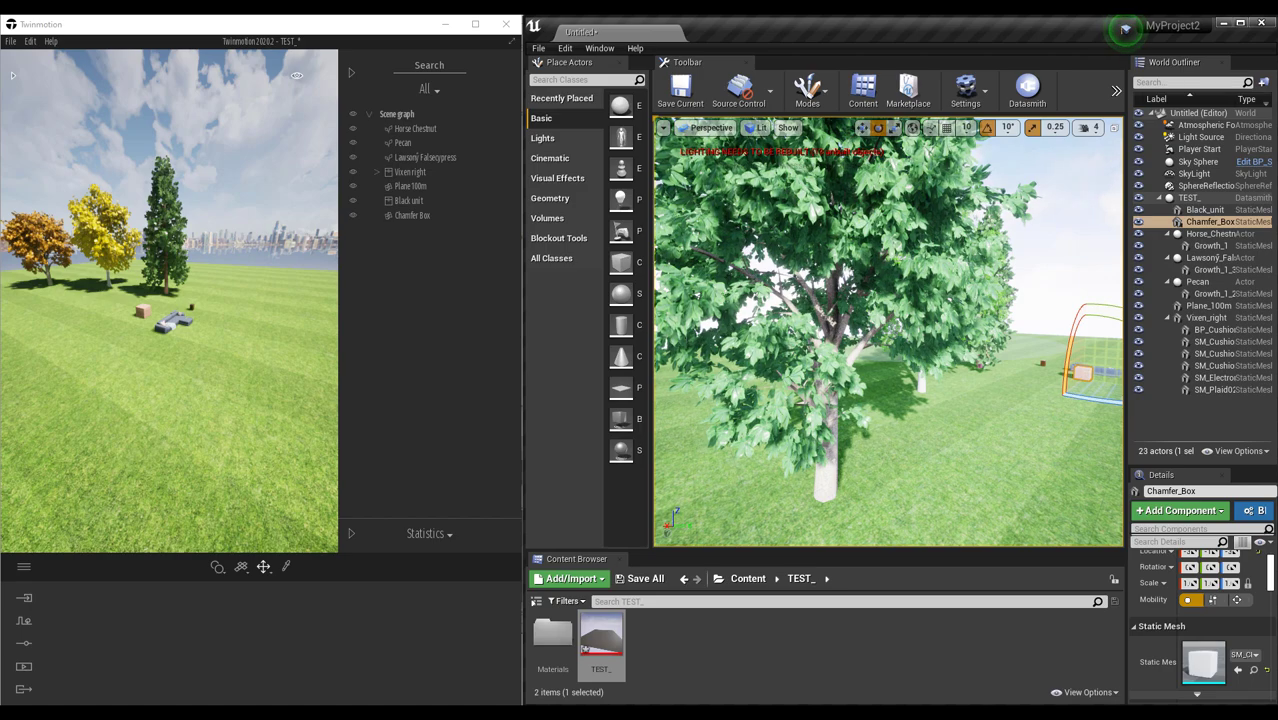
key(f)
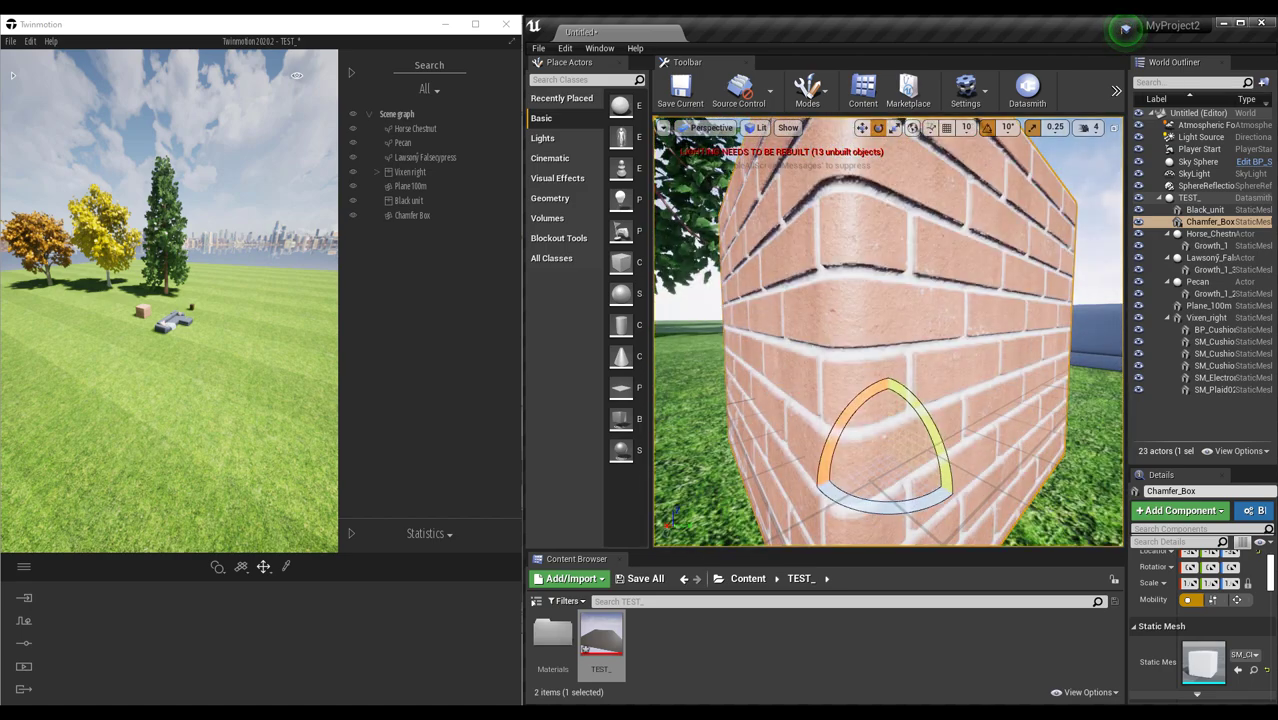
scroll(969, 401, down, 5)
scroll(969, 401, up, 5)
scroll(969, 401, down, 5)
scroll(969, 401, up, 5)
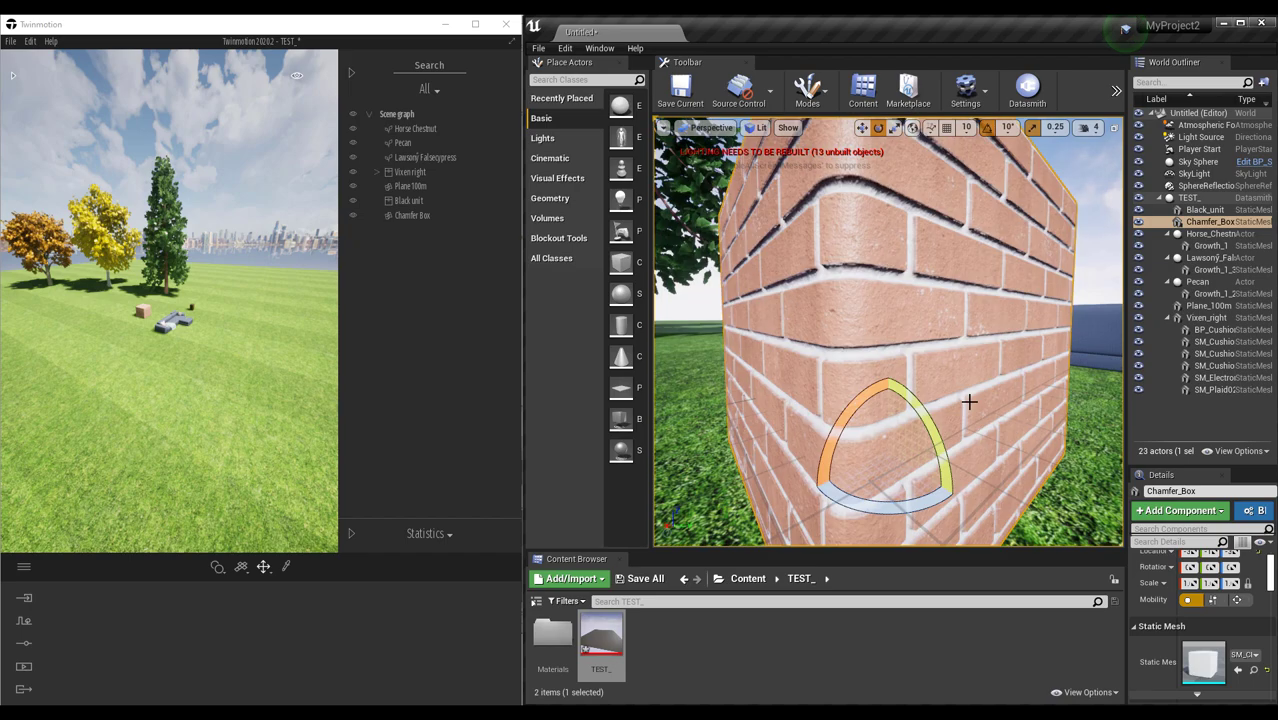
alt+drag(969, 401, 715, 385)
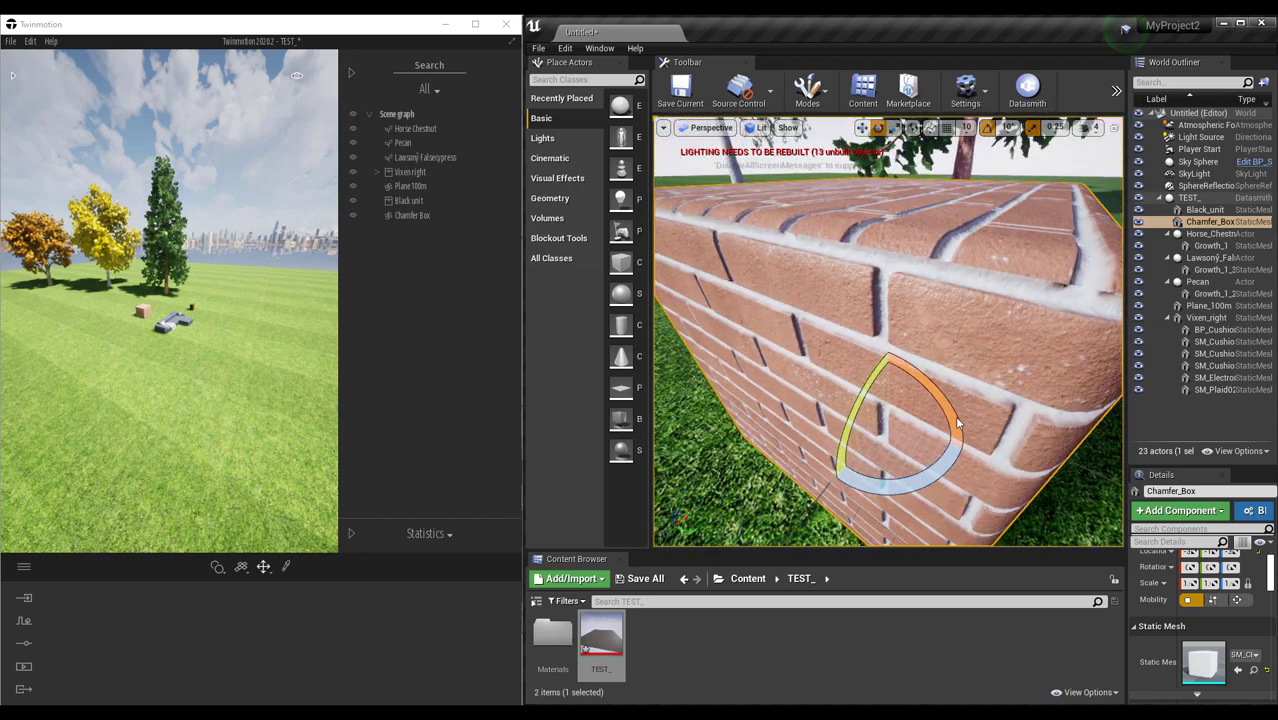
Focus on the Chamfer Box in Twinmotion and compare its brick material with the Unreal copy from similar angles
click(145, 315)
key(f)
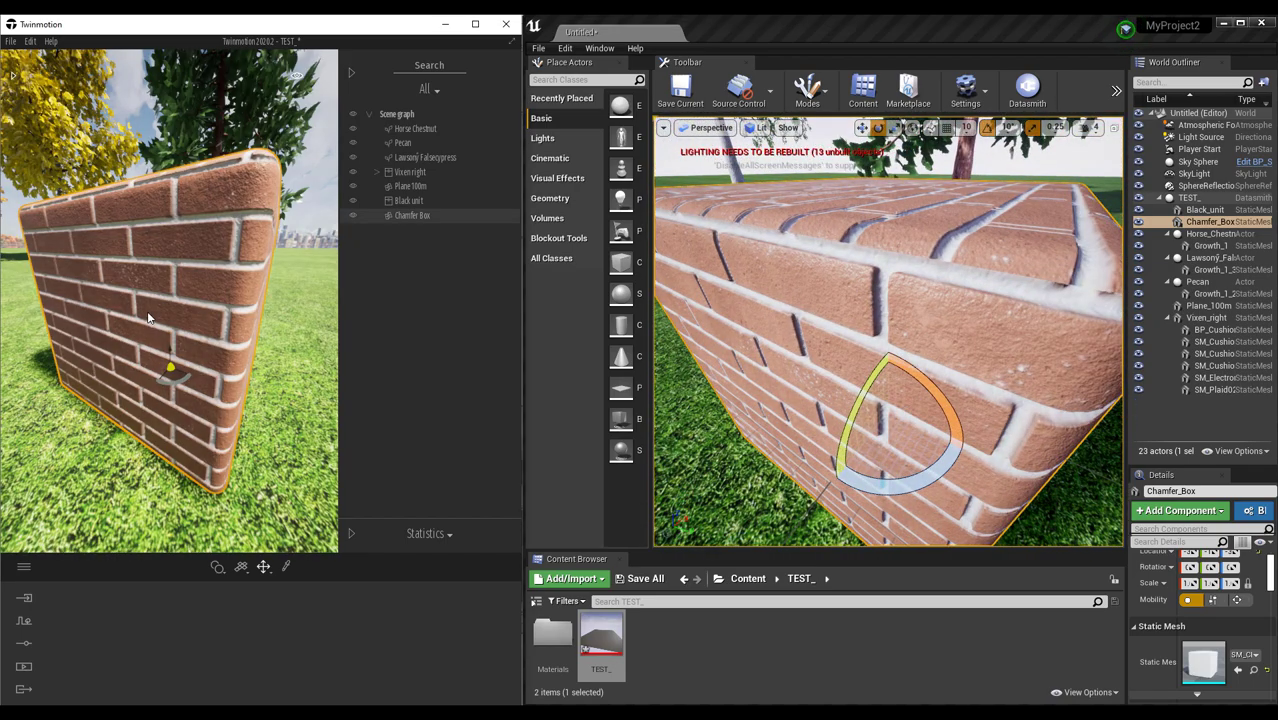
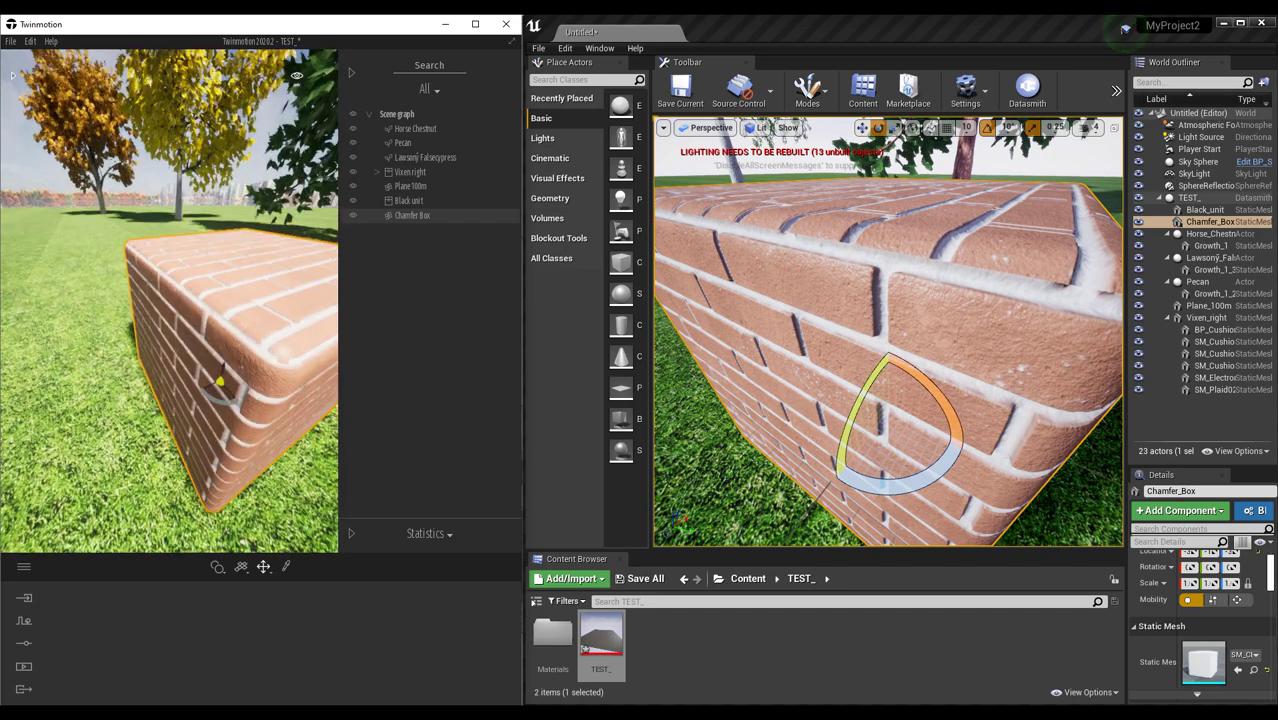
mouse_move(868, 324)
right_down()
mouse_move(840, 324)
mouse_move(872, 334)
mouse_move(860, 326)
right_up()
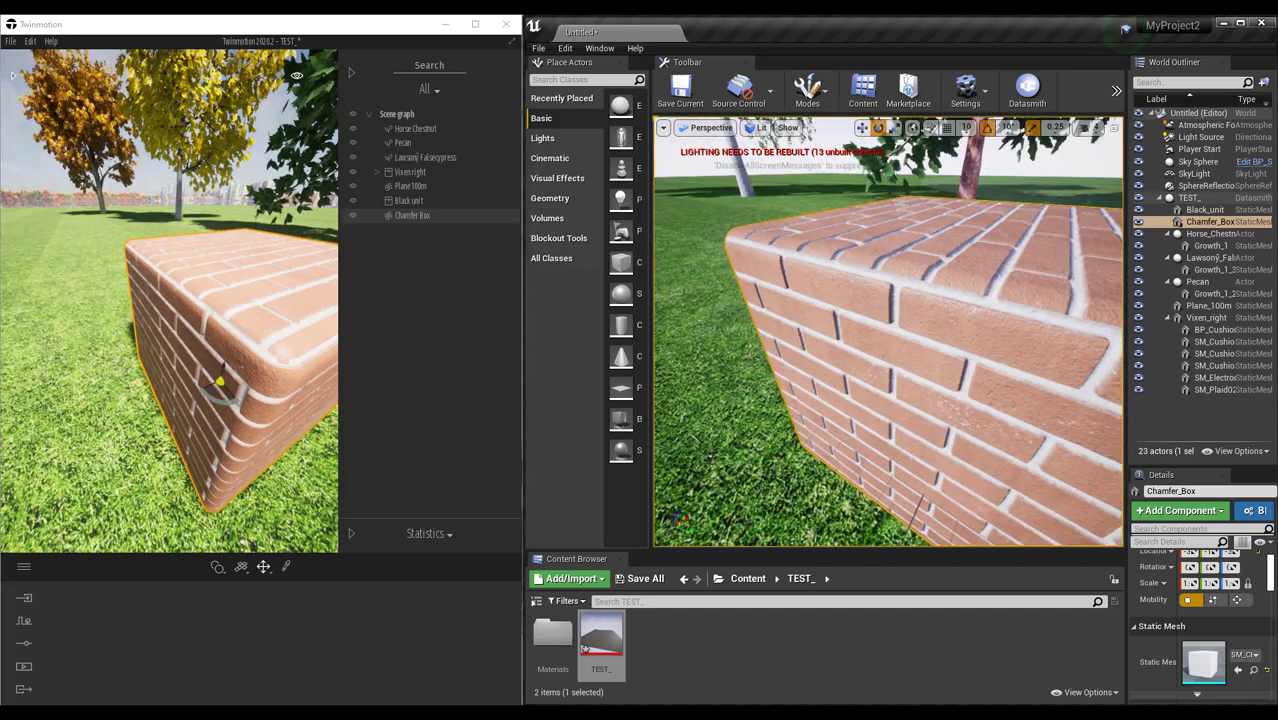
scroll(940, 343, down, 5)
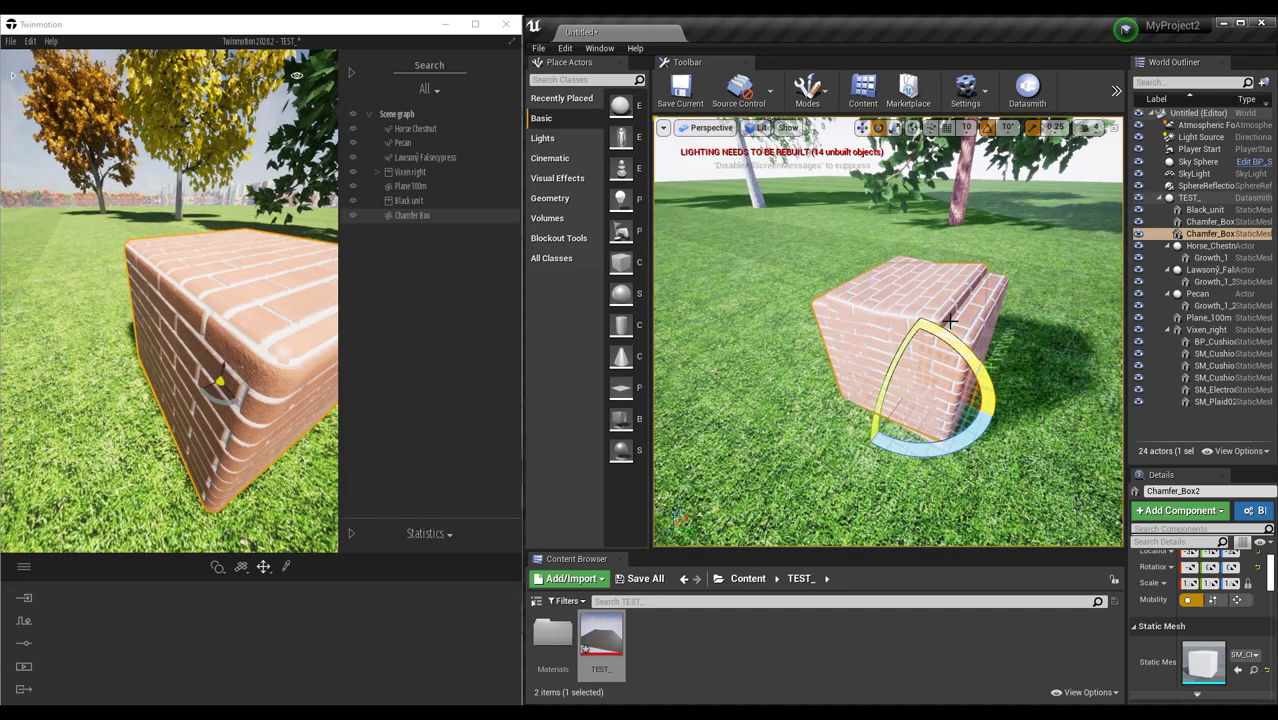
alt+drag(948, 335, 892, 282)
scroll(947, 335, up, 8)
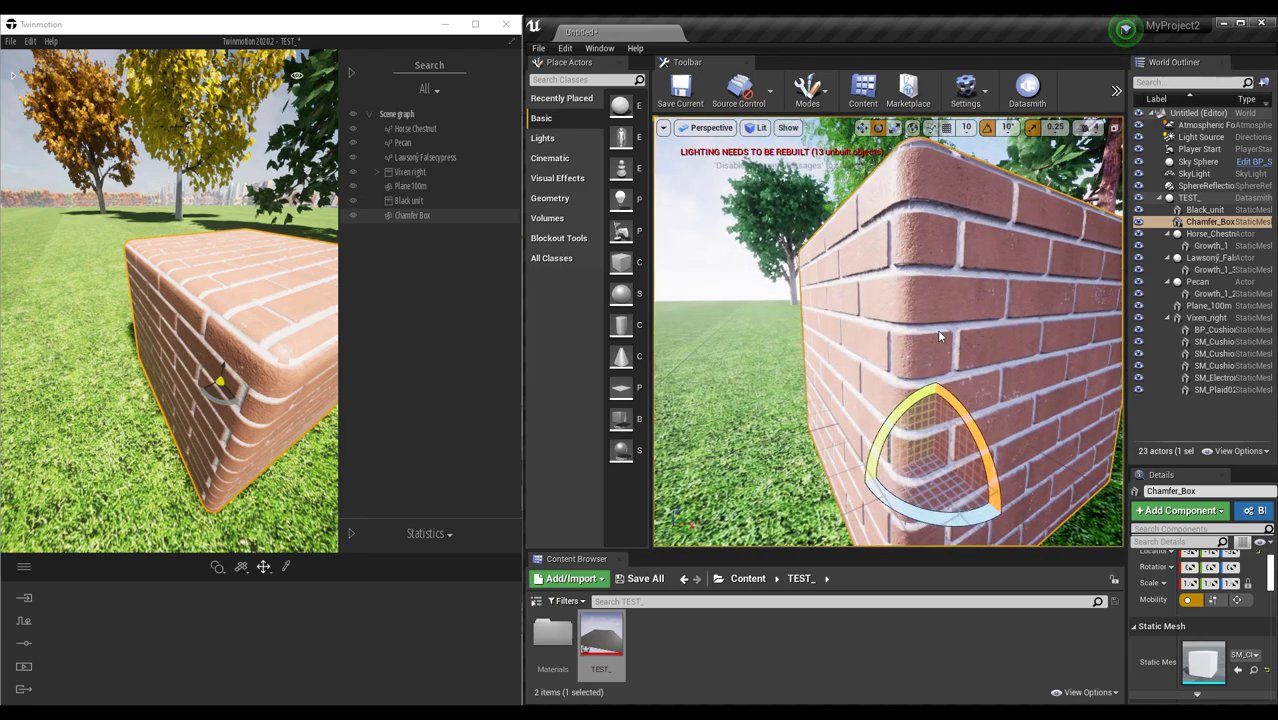
alt+right_drag(947, 337, 920, 340)
alt+drag(929, 293, 942, 330)
alt+right_drag(929, 293, 943, 292)
click(776, 218)
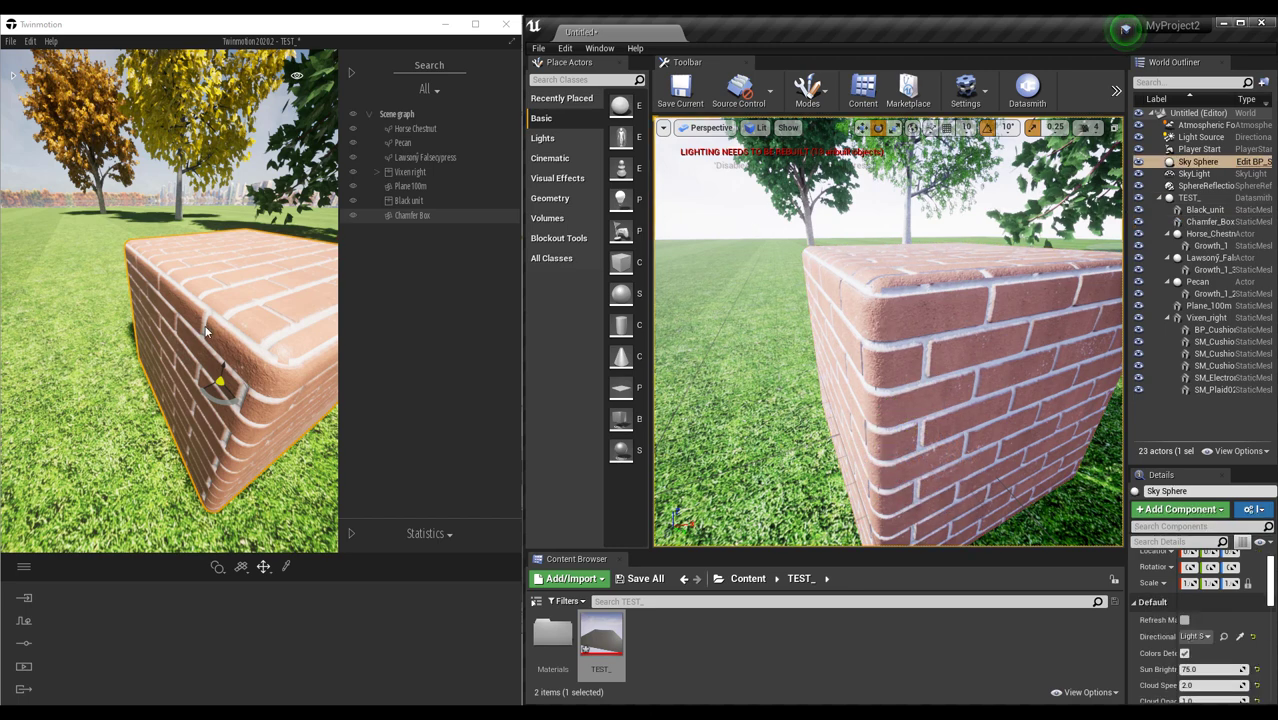
click(181, 347)
right_drag(255, 367, 316, 418)
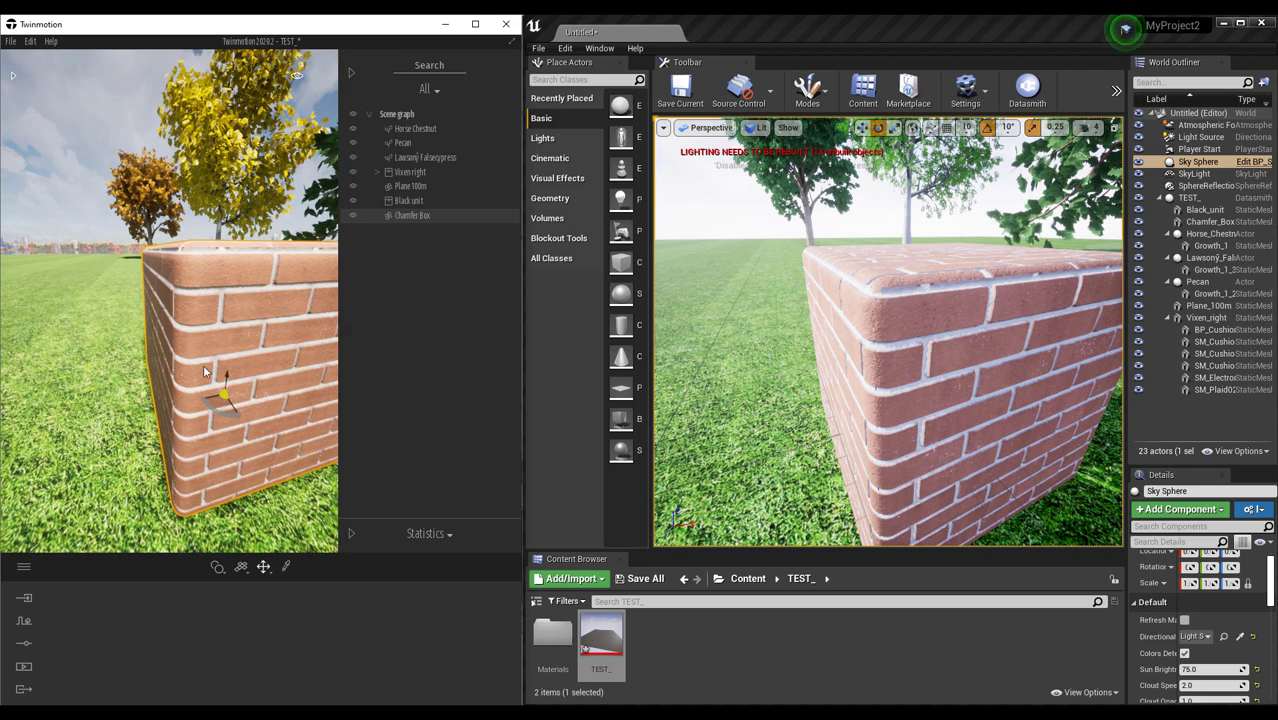
Examine the imported brick box, blue sofa and trees in Unreal from several distances and angles
scroll(883, 218, down, 6)
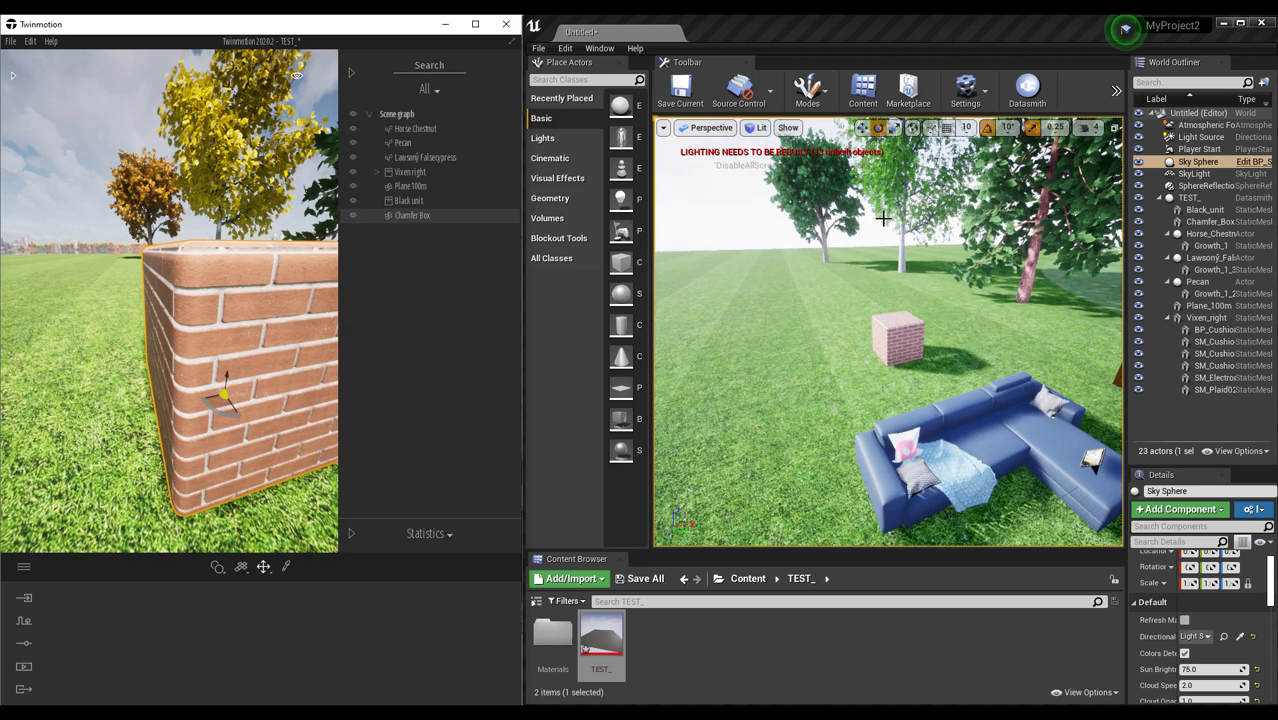
scroll(883, 218, up, 6)
scroll(883, 218, down, 8)
scroll(883, 218, up, 4)
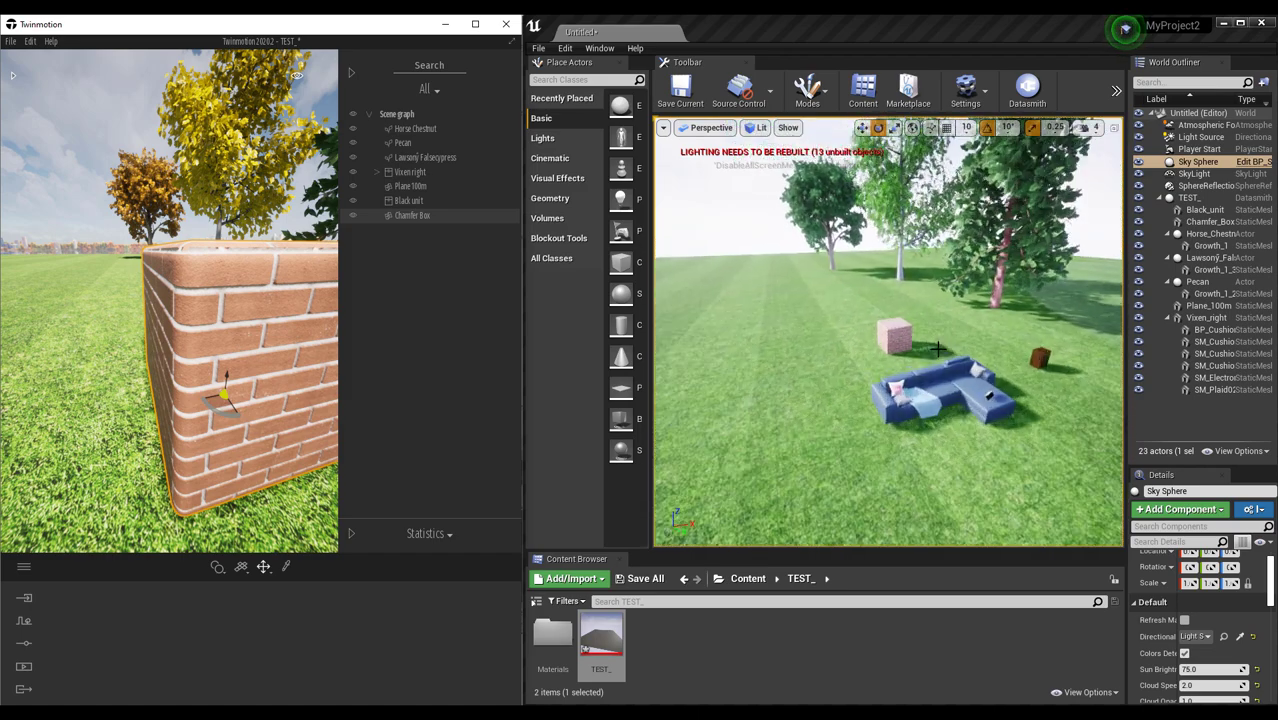
mouse_move(883, 218)
right_down()
mouse_move(880, 190)
mouse_move(888, 198)
right_up()
scroll(969, 417, up, 2)
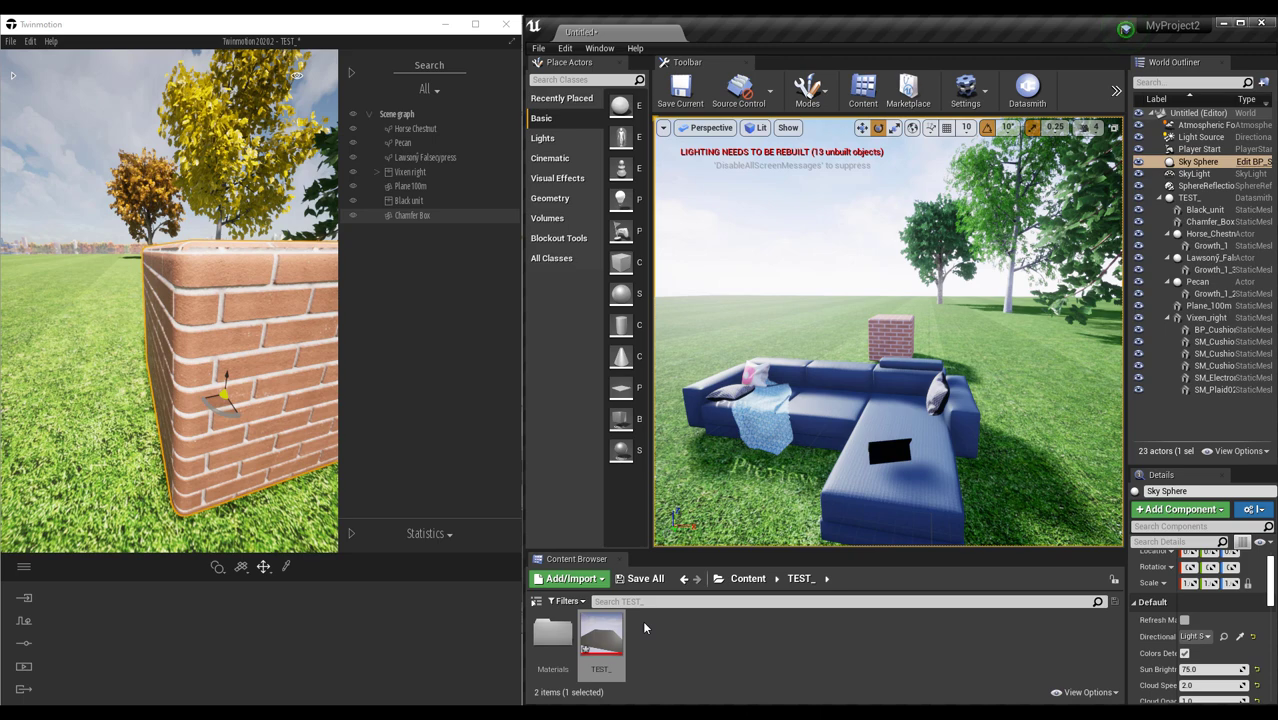
alt+drag(781, 481, 838, 443)
right_drag(715, 527, 787, 509)
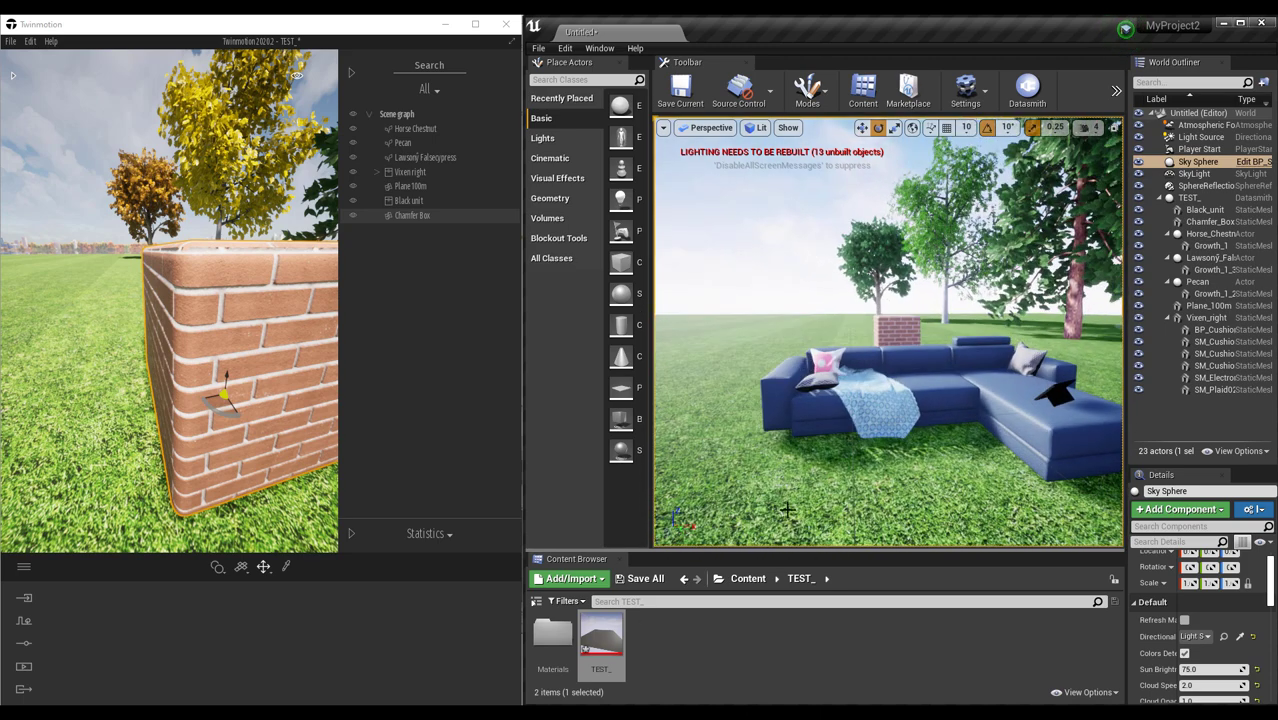
Open the Clean_brick_04 material from the TEST_ Materials folder and inspect its preview sphere from several sides
double_click(552, 635)
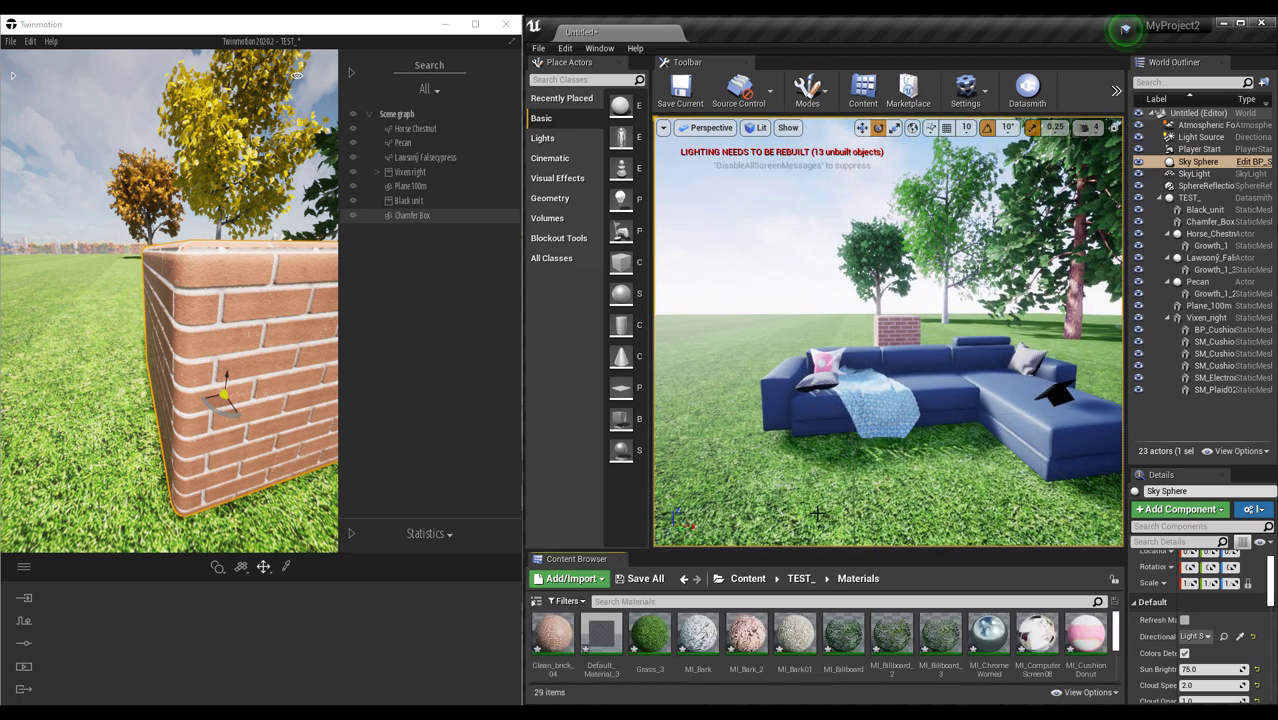
double_click(572, 645)
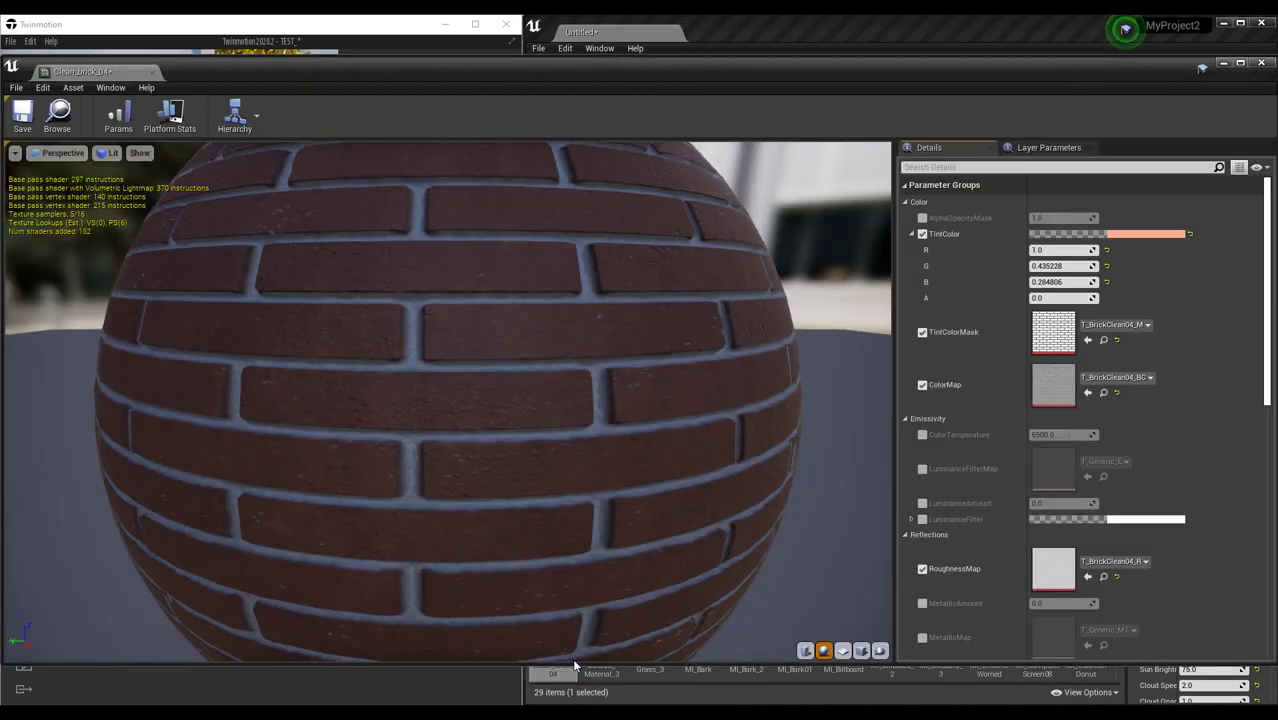
scroll(647, 448, down, 5)
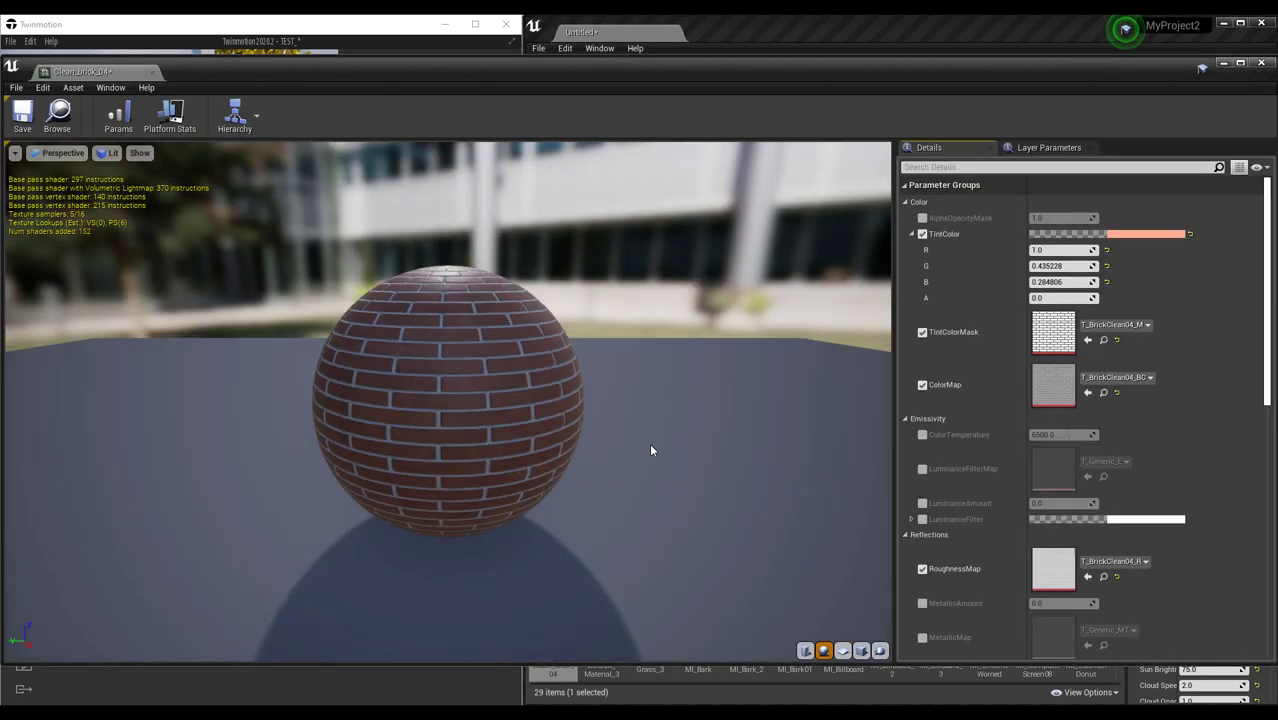
scroll(649, 449, up, 3)
drag(649, 443, 853, 397)
drag(725, 416, 640, 415)
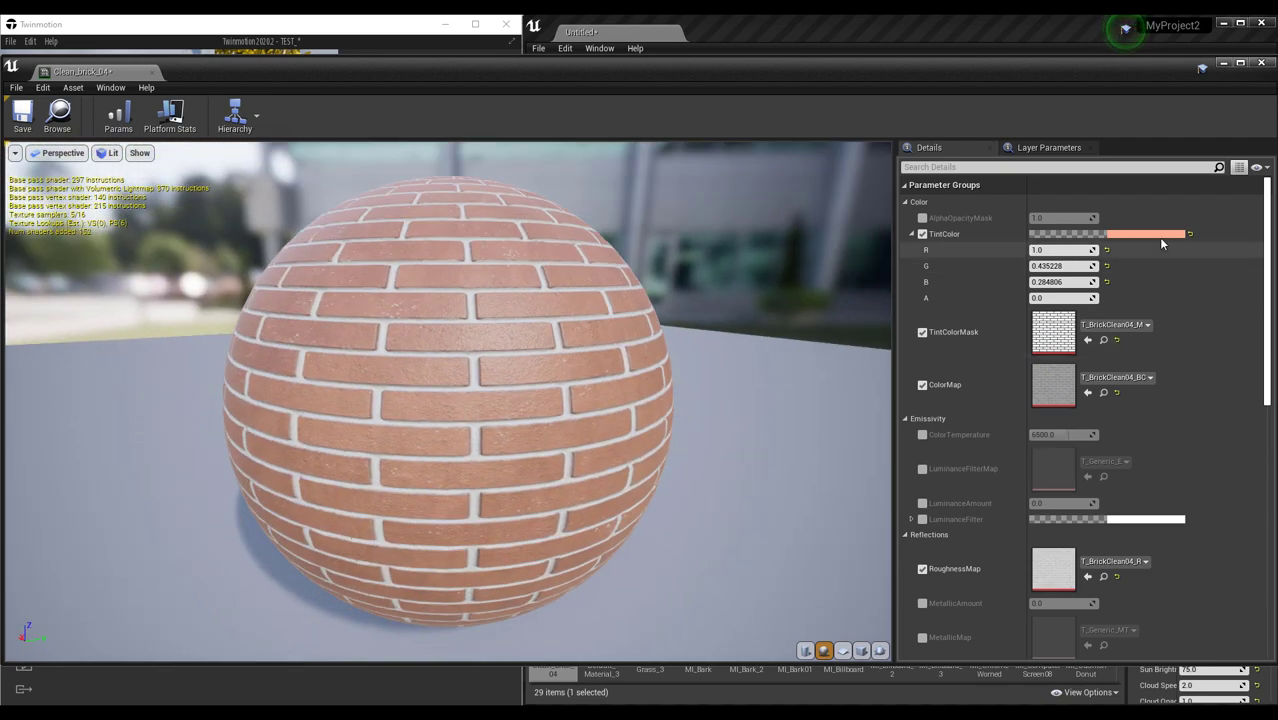
Set the brick material's TintColor to light blue (R 0.262106, G 0.488807, B 1.0), save the material and close its editor
click(1135, 233)
click(897, 319)
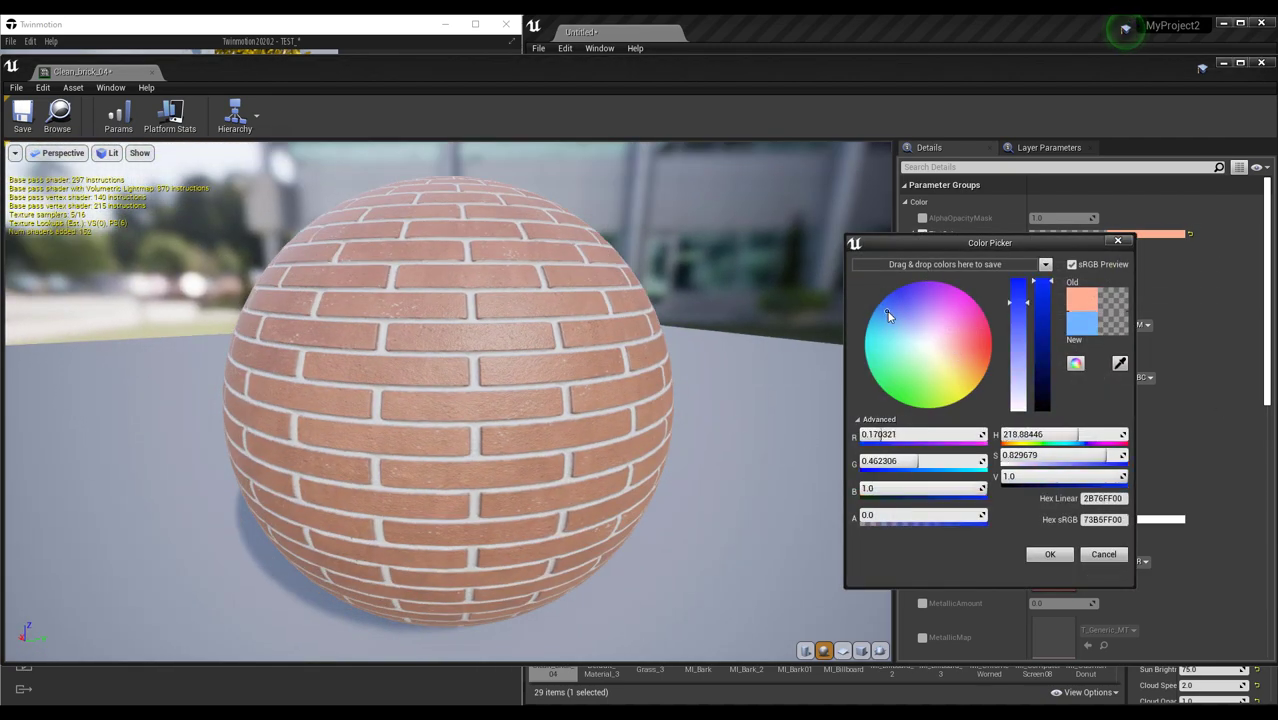
click(1043, 558)
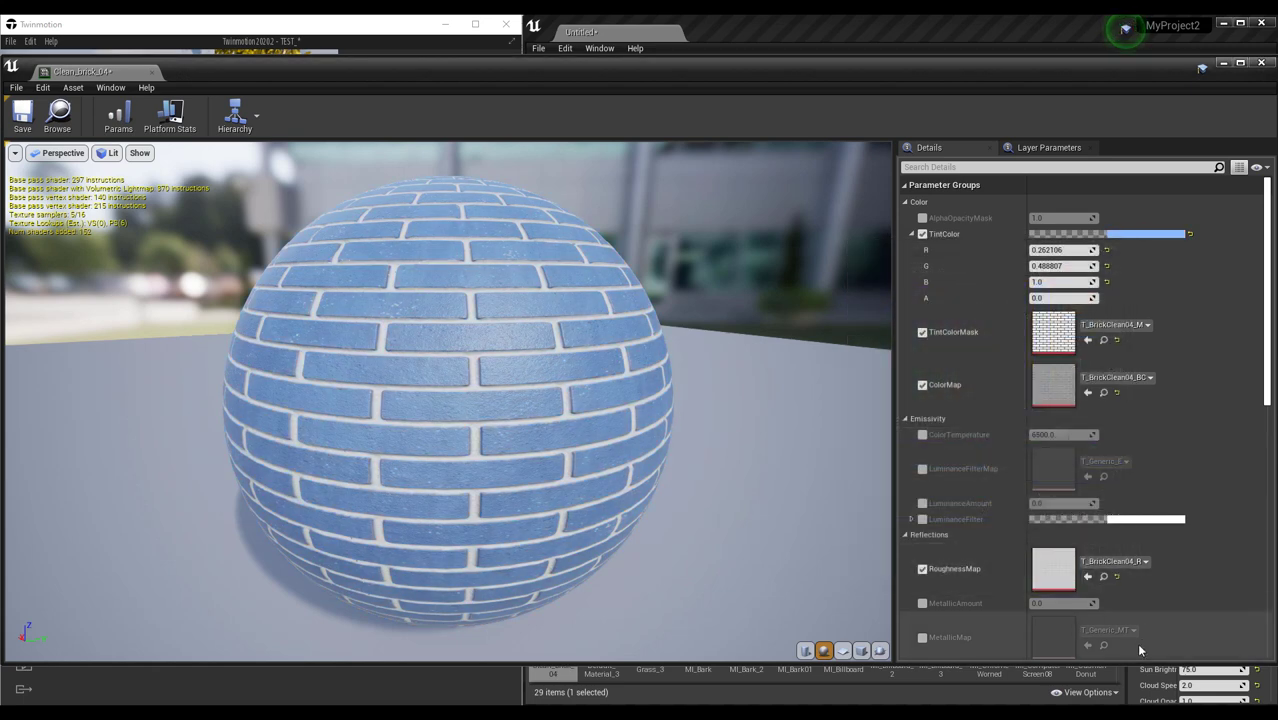
click(24, 118)
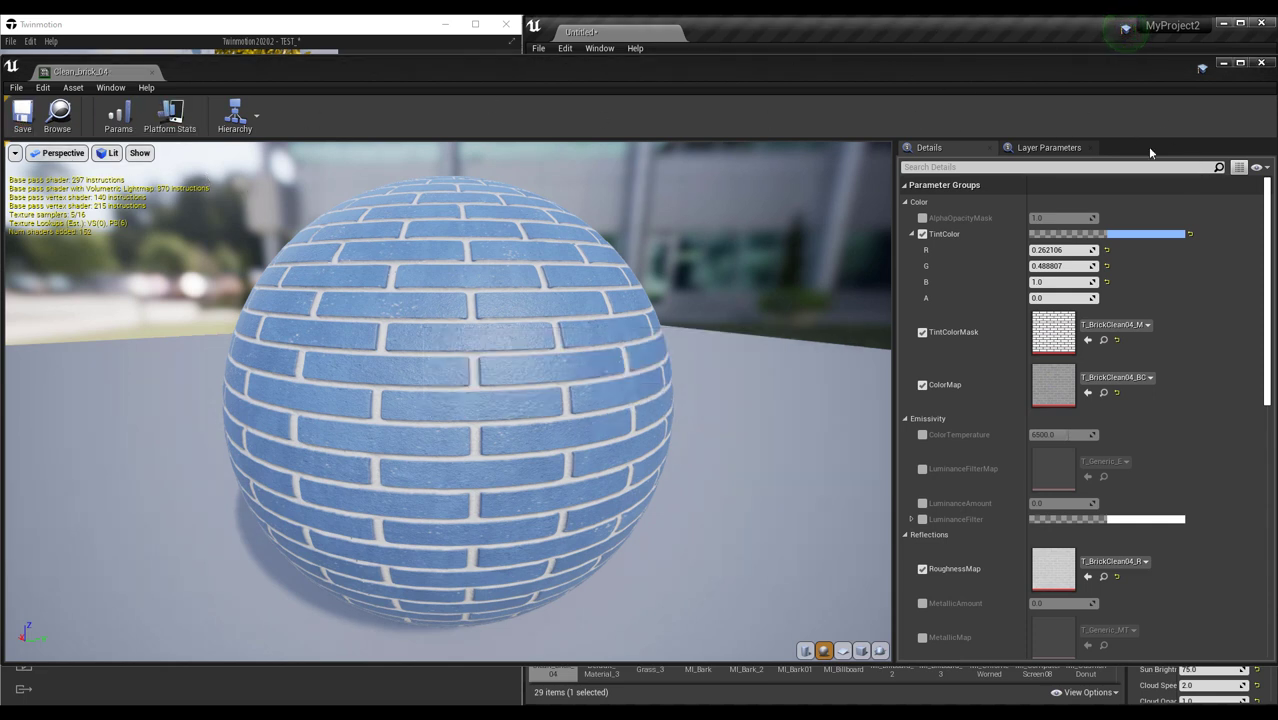
click(1262, 65)
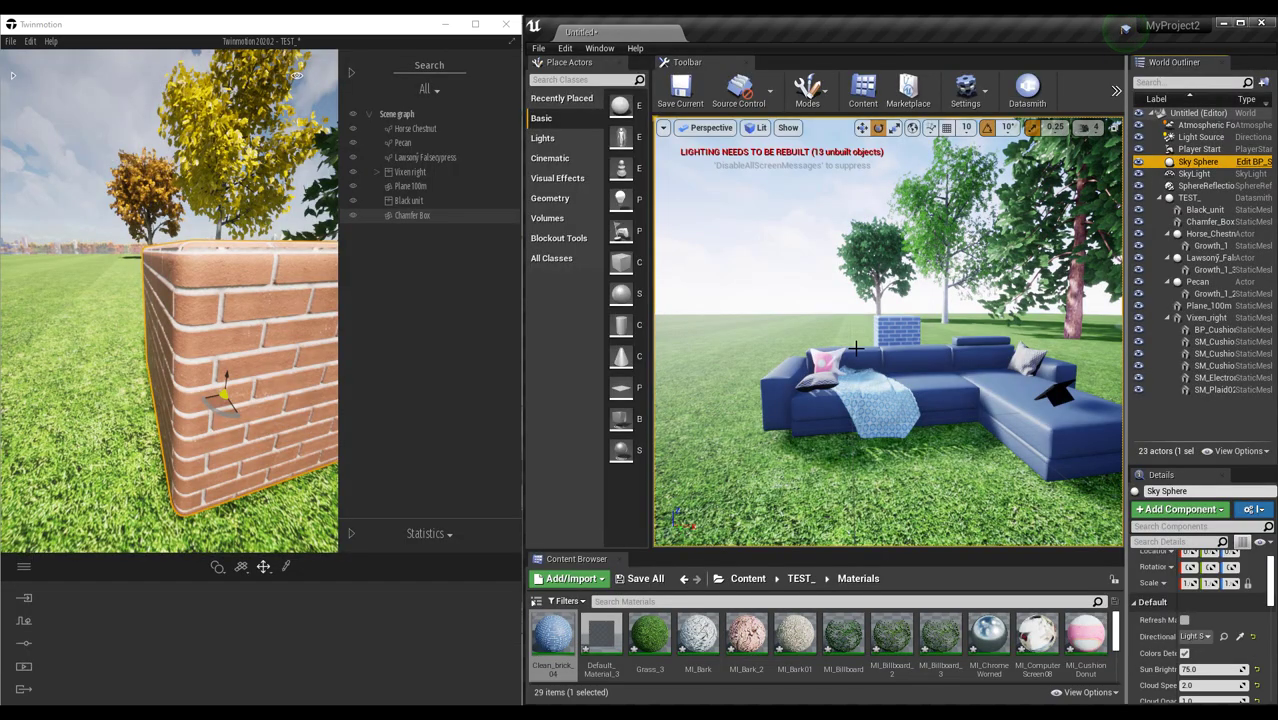
Examine the blue brick box up close in Unreal and compare it with the original box in Twinmotion
right_drag(855, 347, 845, 351)
scroll(833, 328, up, 3)
scroll(833, 327, up, 5)
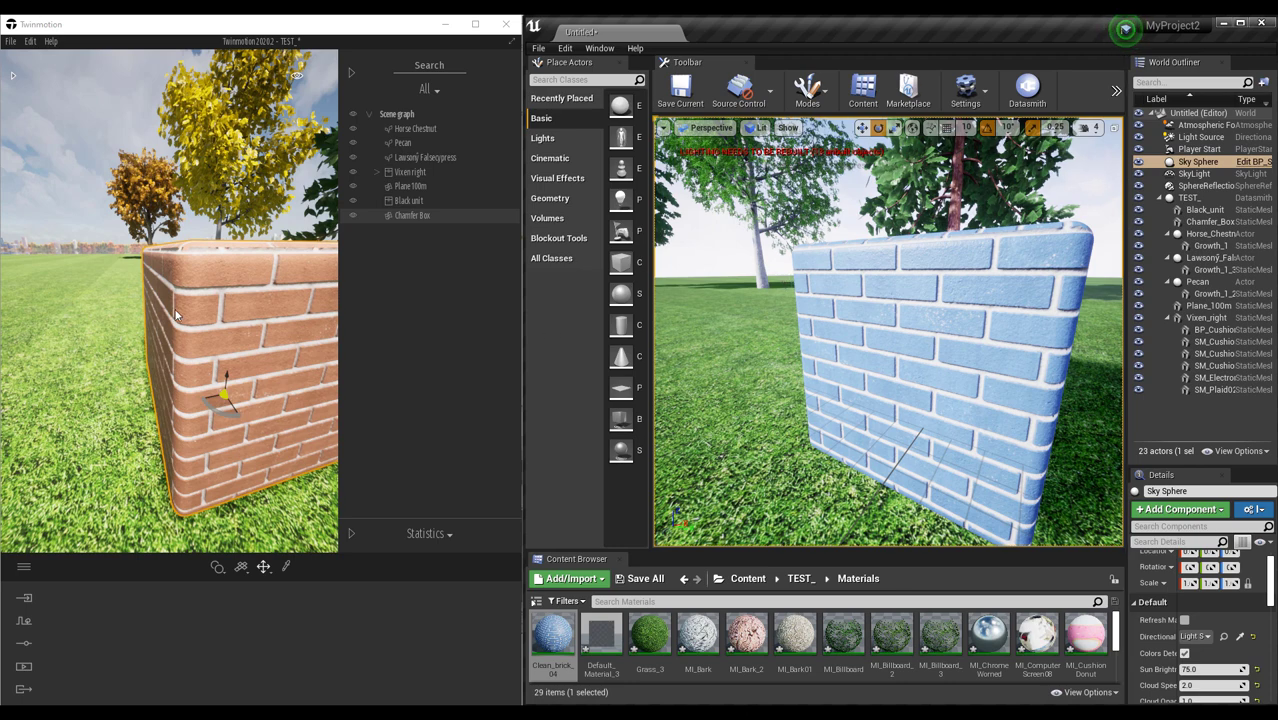
scroll(208, 325, down, 5)
click(205, 319)
scroll(205, 319, up, 4)
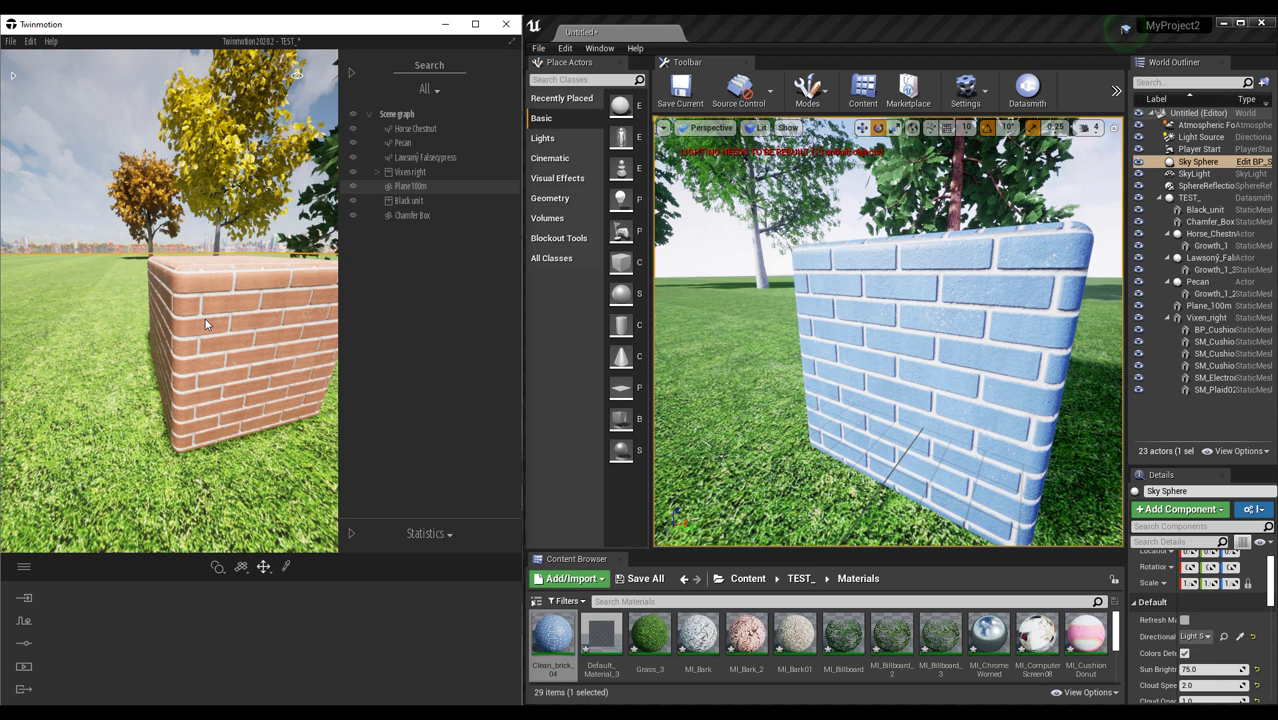
View the whole imported Unreal scene, with brick box, sofa and trees, from above and from the side
alt+drag(888, 332, 975, 315)
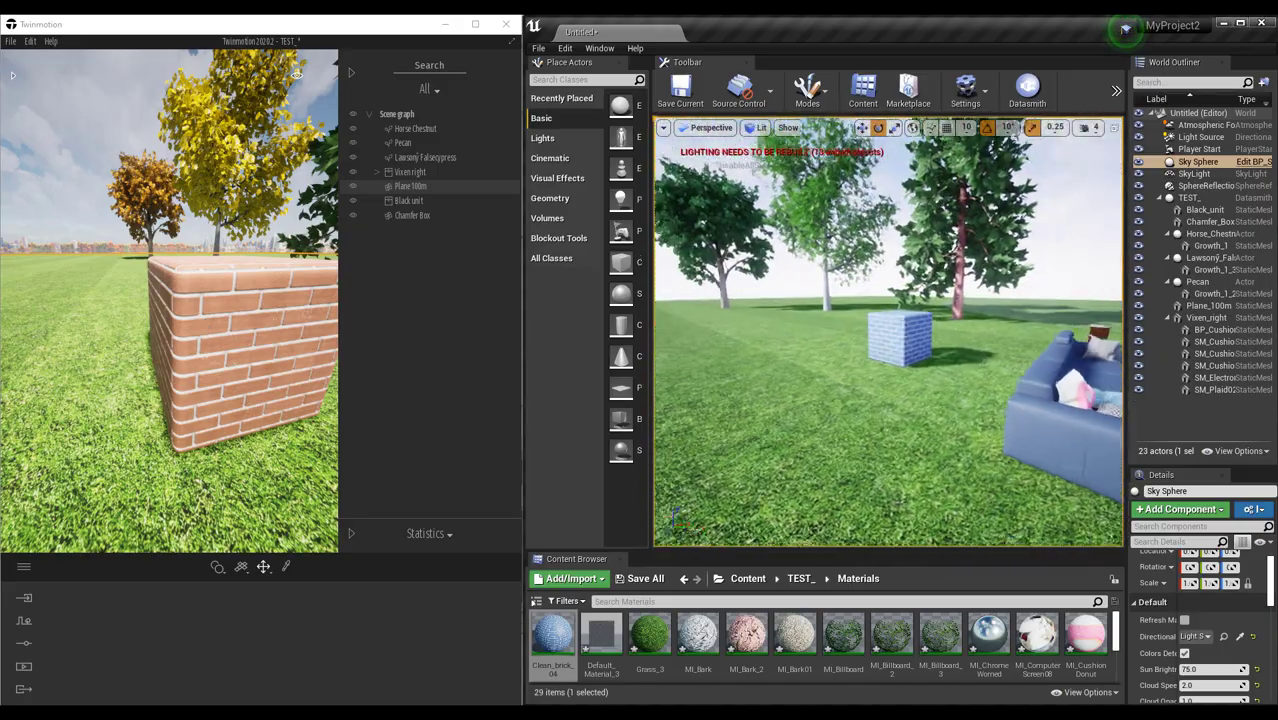
scroll(890, 414, down, 5)
alt+drag(890, 414, 900, 440)
right_drag(880, 340, 880, 340)
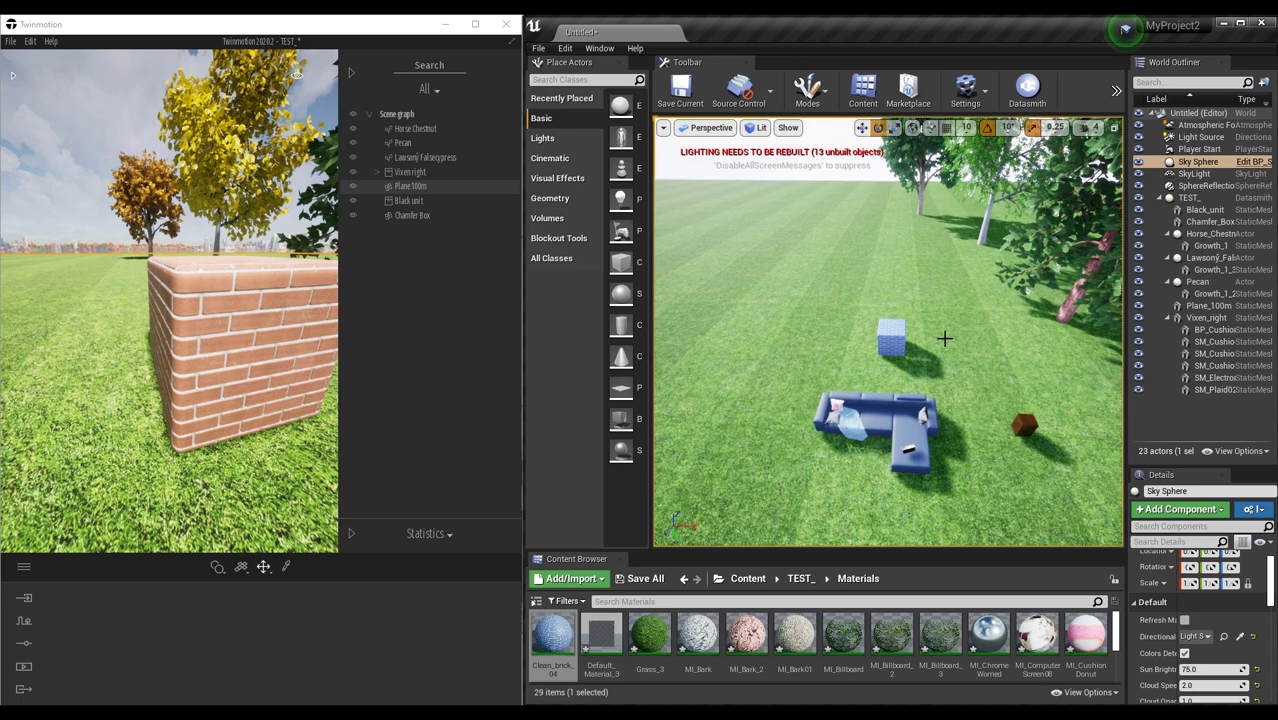
scroll(944, 338, down, 2)
scroll(945, 363, up, 4)
alt+drag(919, 410, 978, 342)
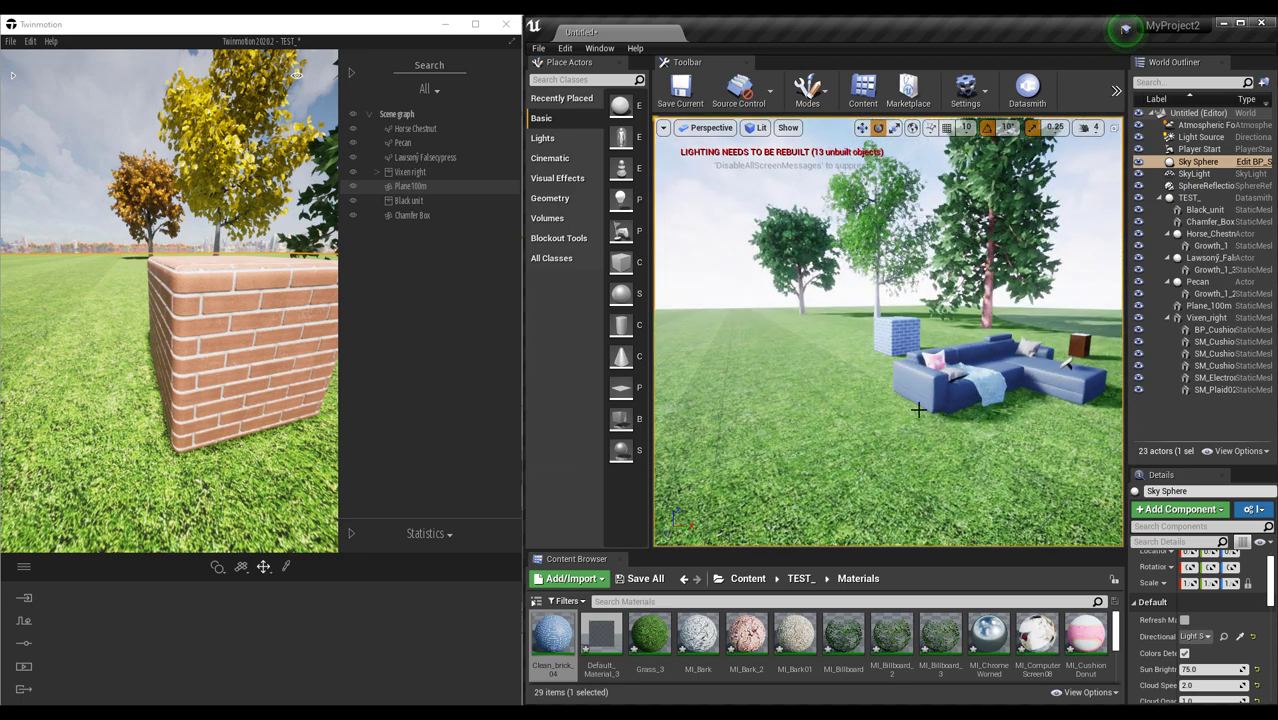
middle_drag(927, 389, 957, 336)
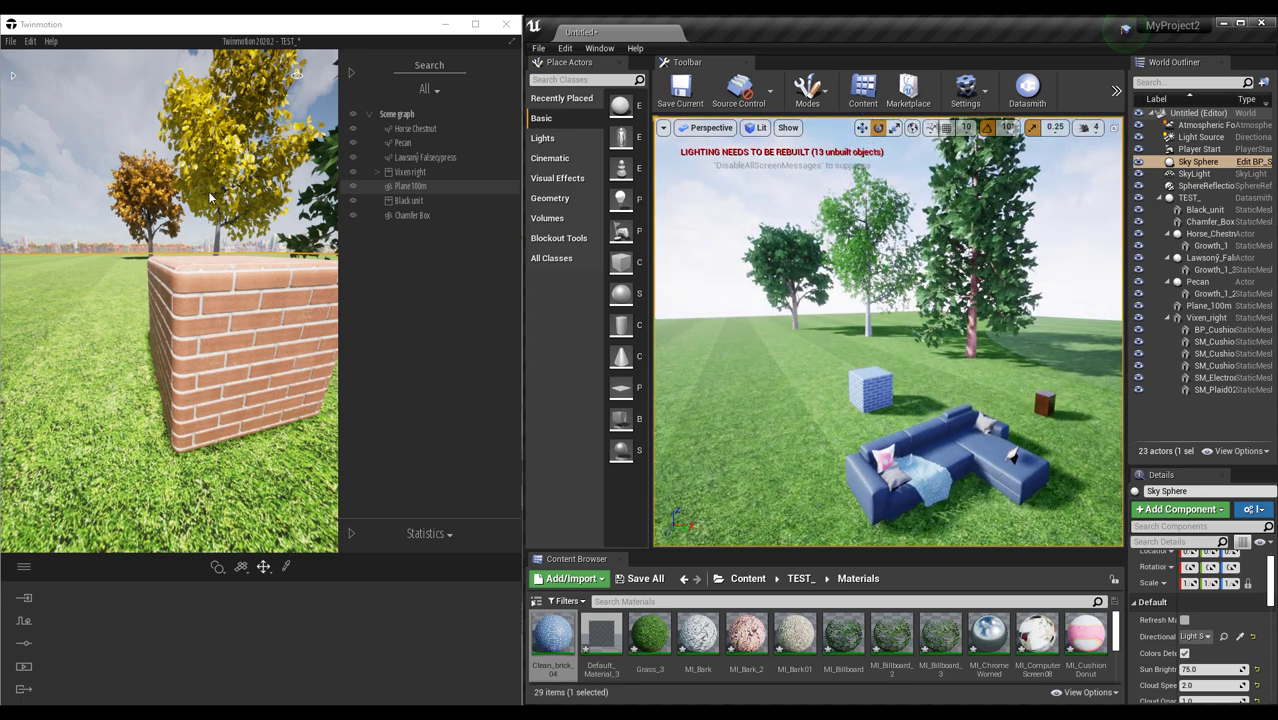
Hide the scene graph in Twinmotion and change the time of day to a low golden sun with long shadows
click(351, 73)
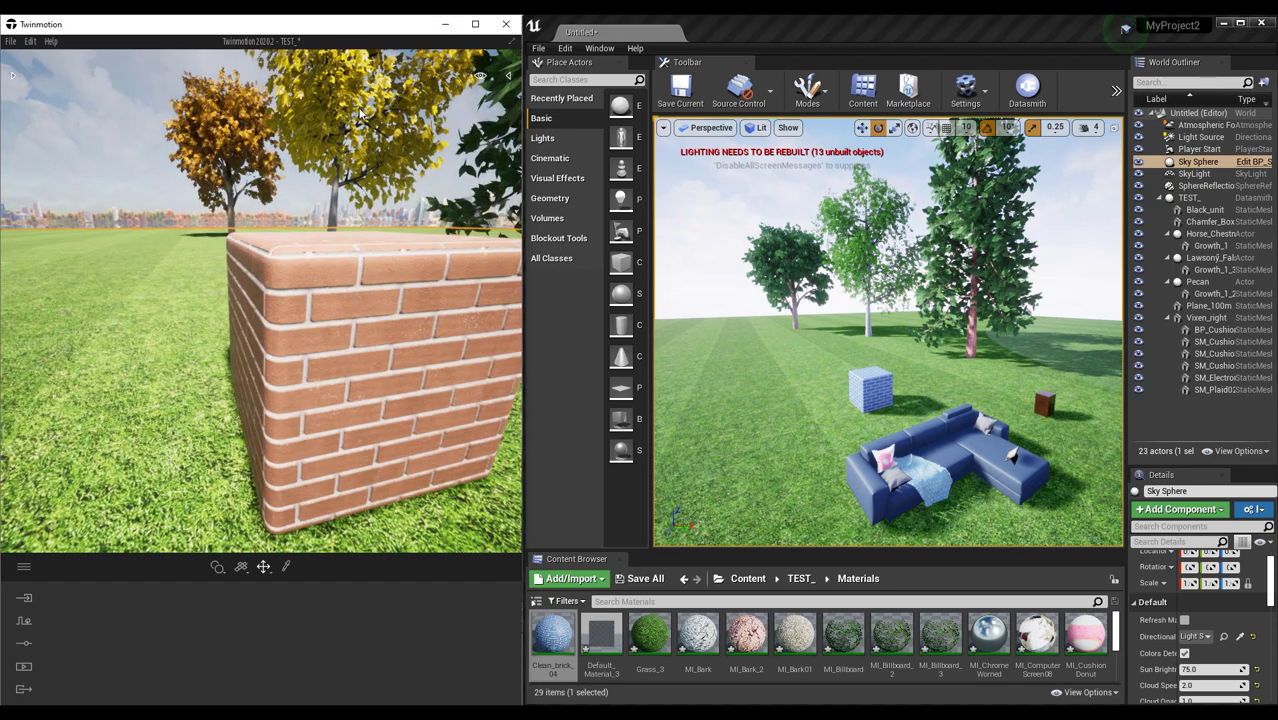
scroll(360, 115, down, 4)
mouse_move(480, 80)
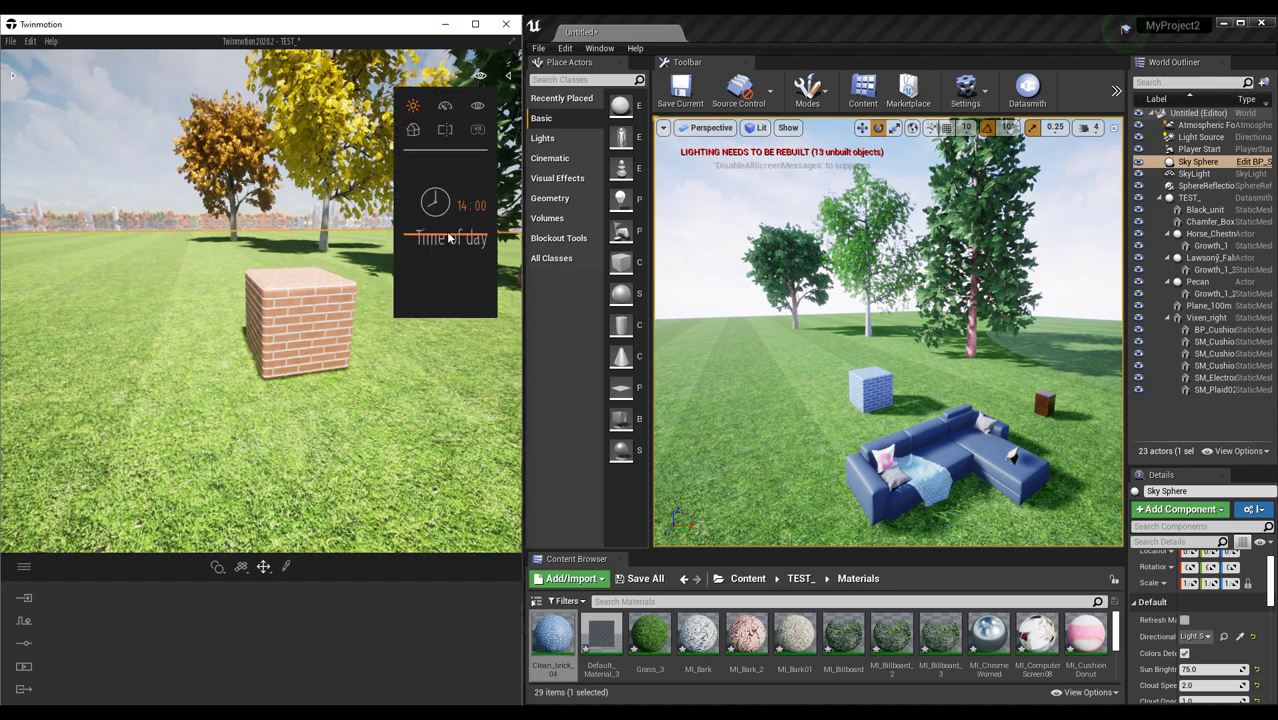
drag(445, 228, 449, 201)
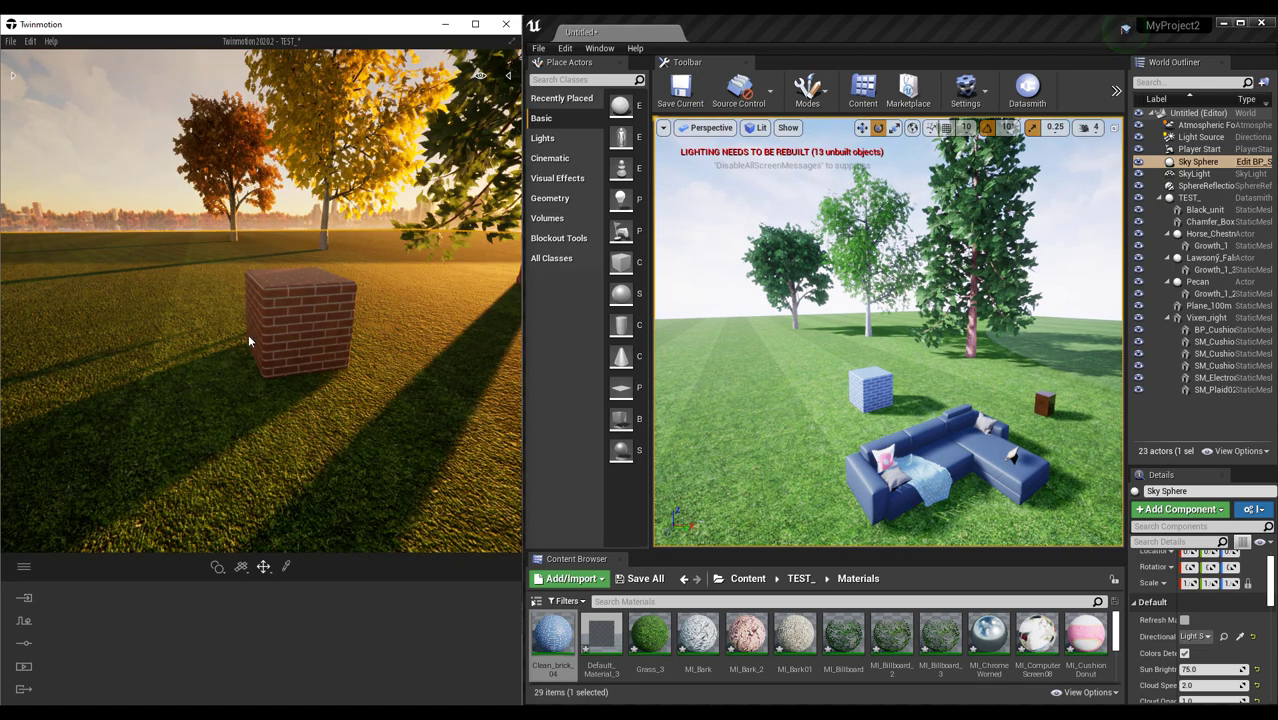
middle_drag(272, 336, 322, 342)
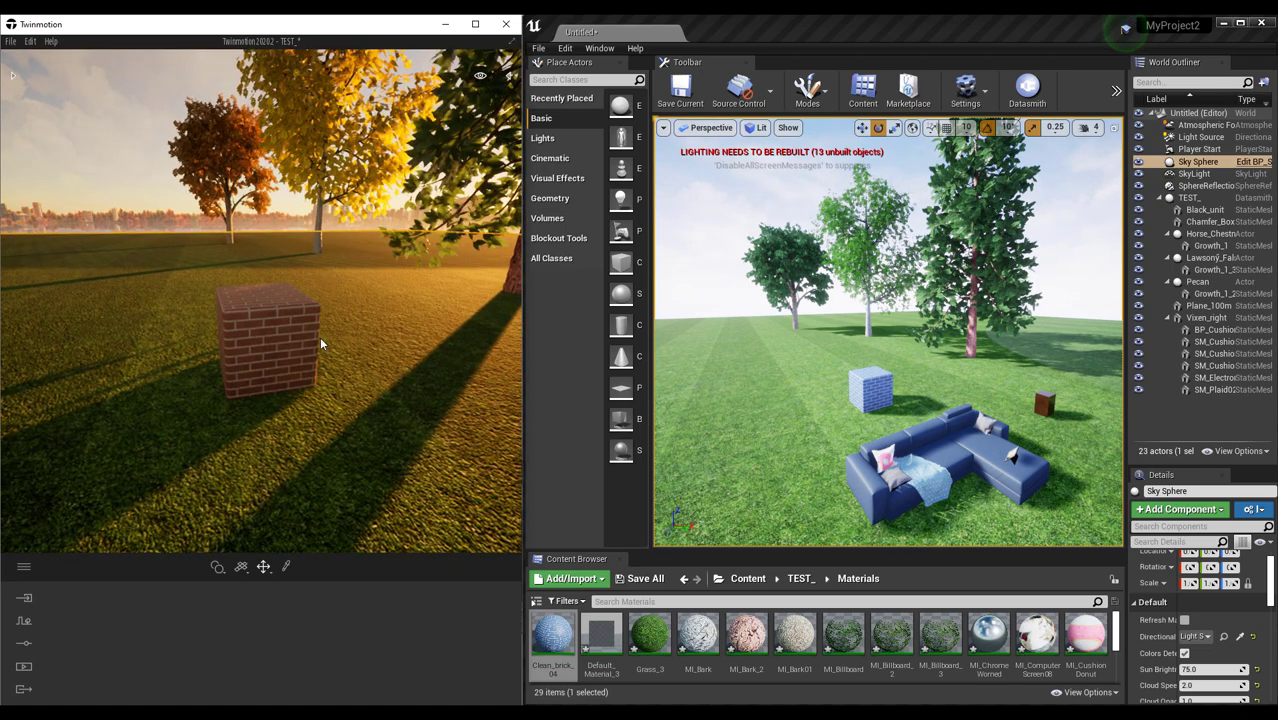
Select Unreal's Light Source, enlarge the Unreal window and the light's details, and set its intensity to 4.348755 lux
click(1205, 175)
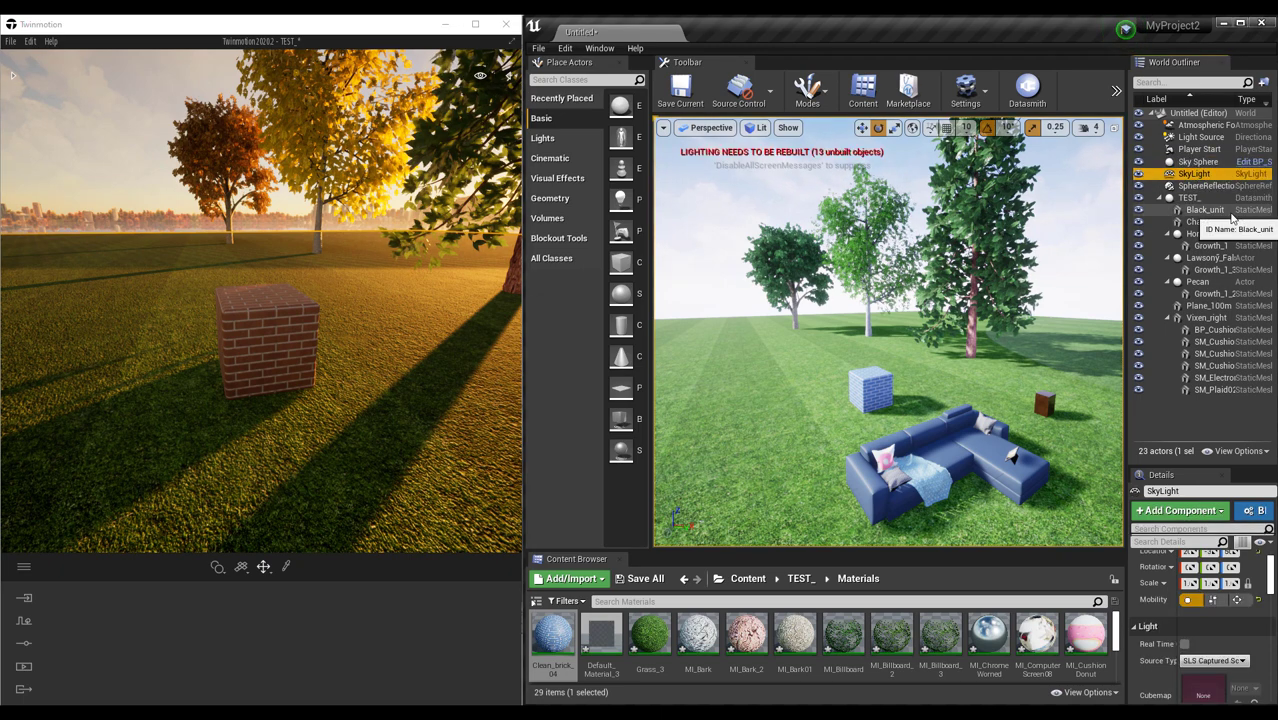
click(1208, 139)
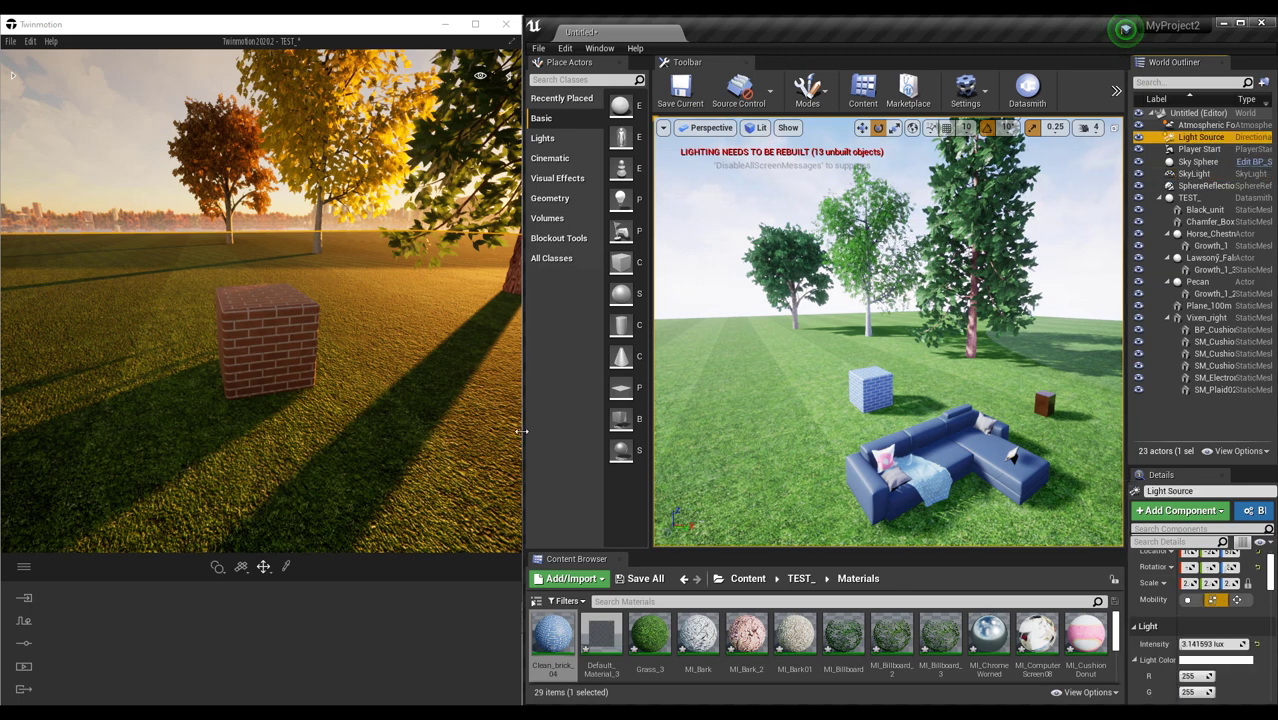
drag(521, 432, 317, 432)
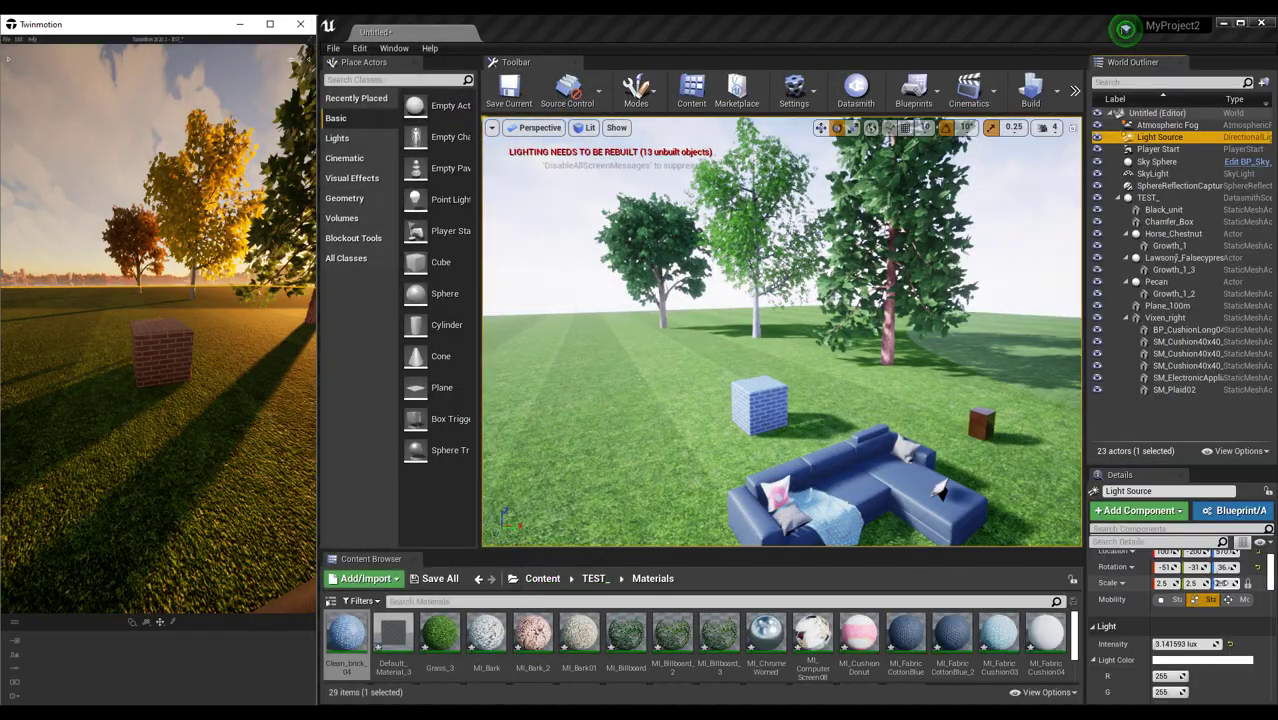
drag(1187, 463, 1187, 306)
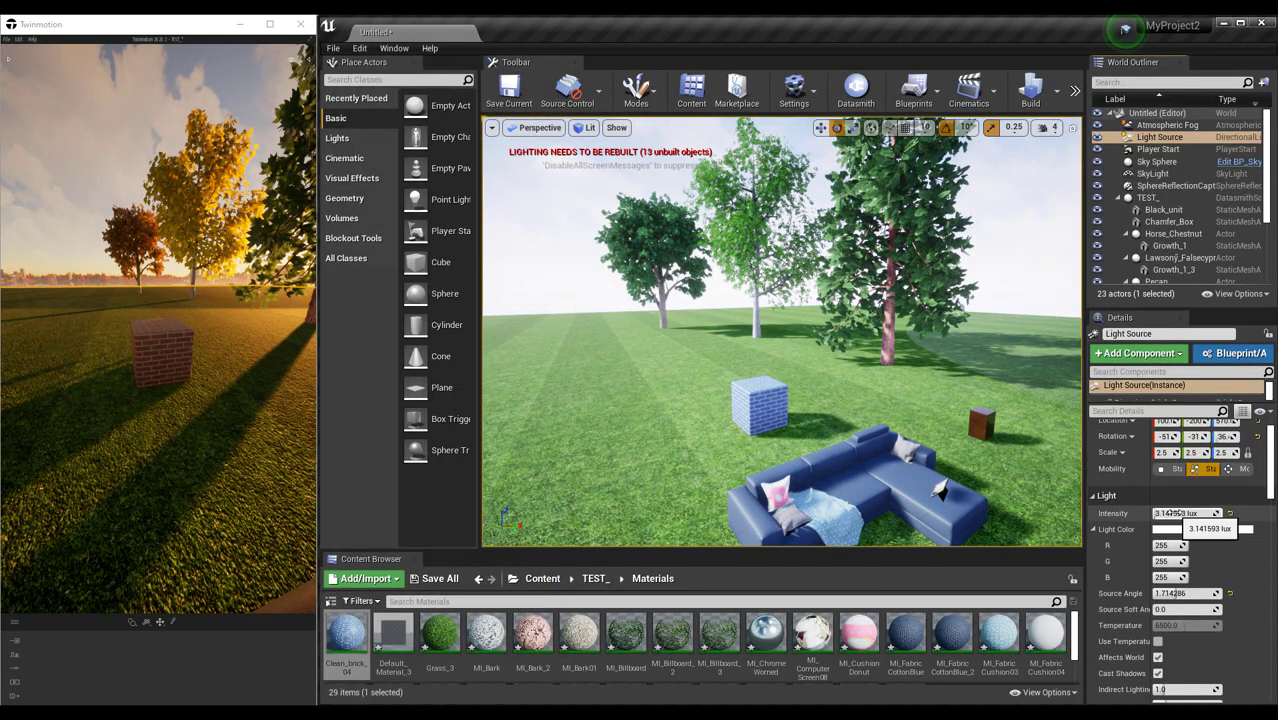
mouse_move(1170, 513)
mouse_down()
mouse_move(1195, 513)
mouse_move(1130, 513)
mouse_move(1156, 513)
mouse_up()
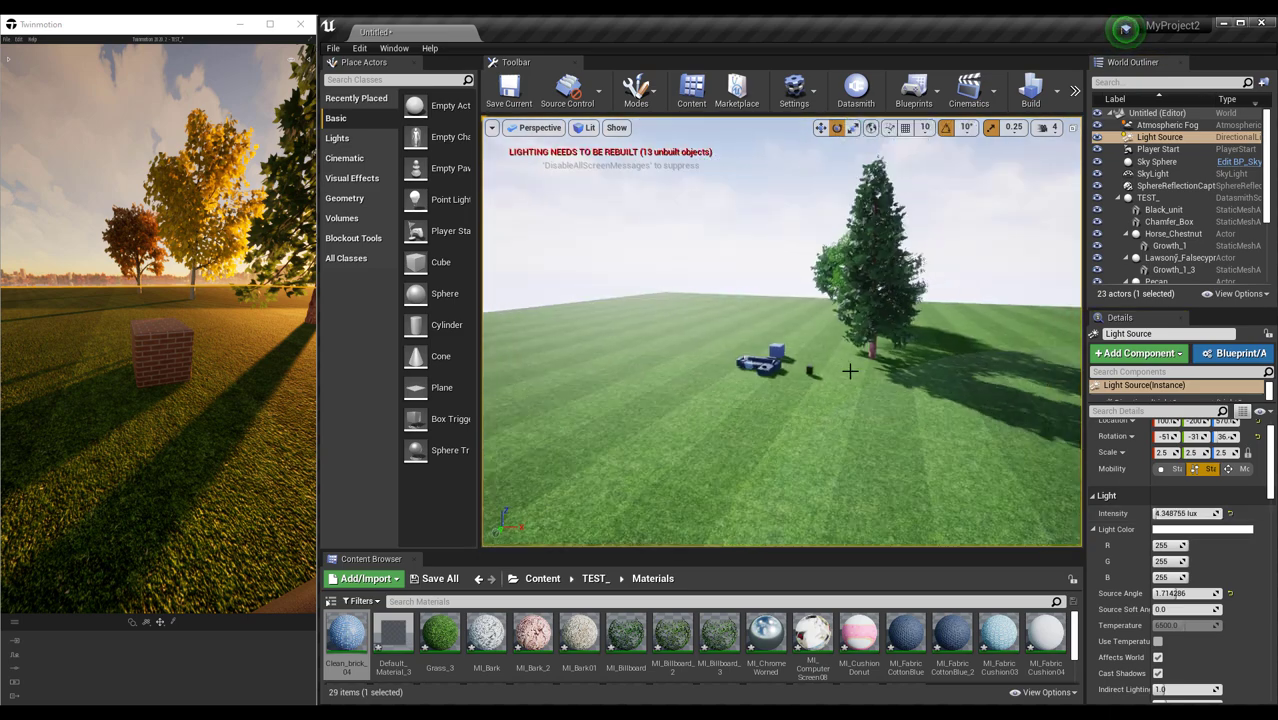
Focus on the Light Source in Unreal and rotate it to a low sun angle that casts long tree shadows
scroll(851, 369, down, 5)
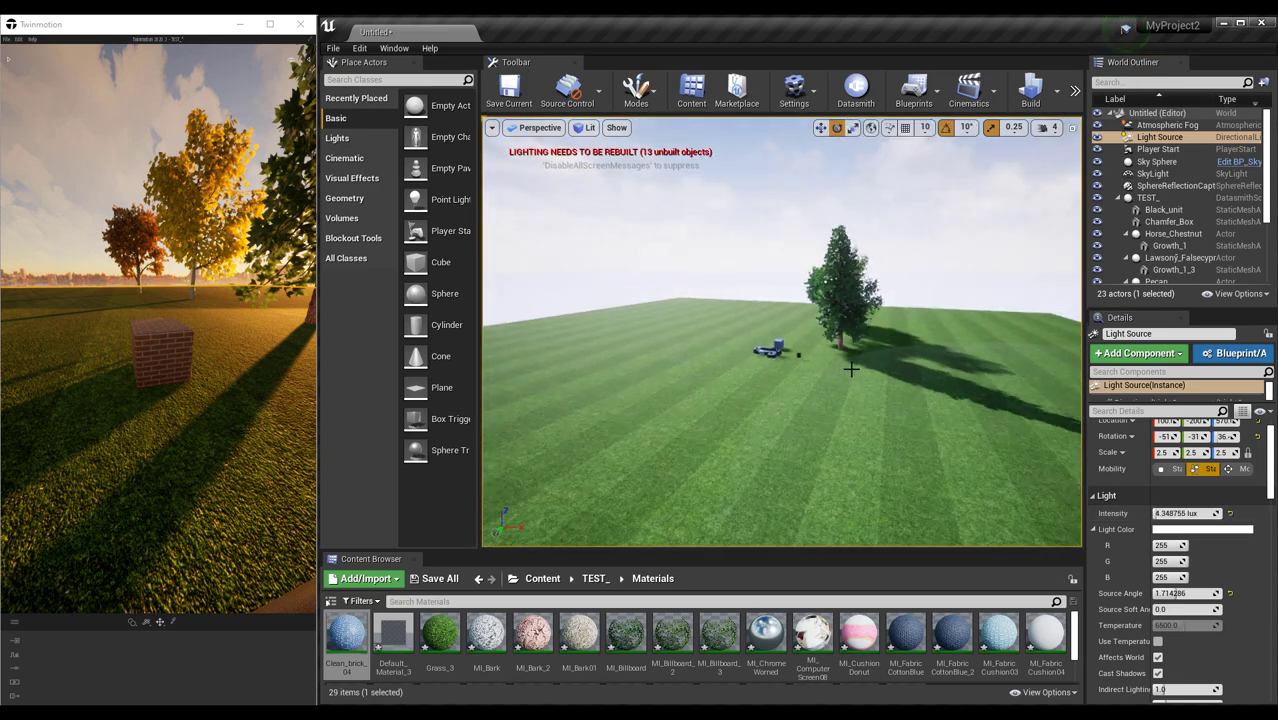
scroll(851, 369, down, 4)
alt+drag(851, 369, 933, 378)
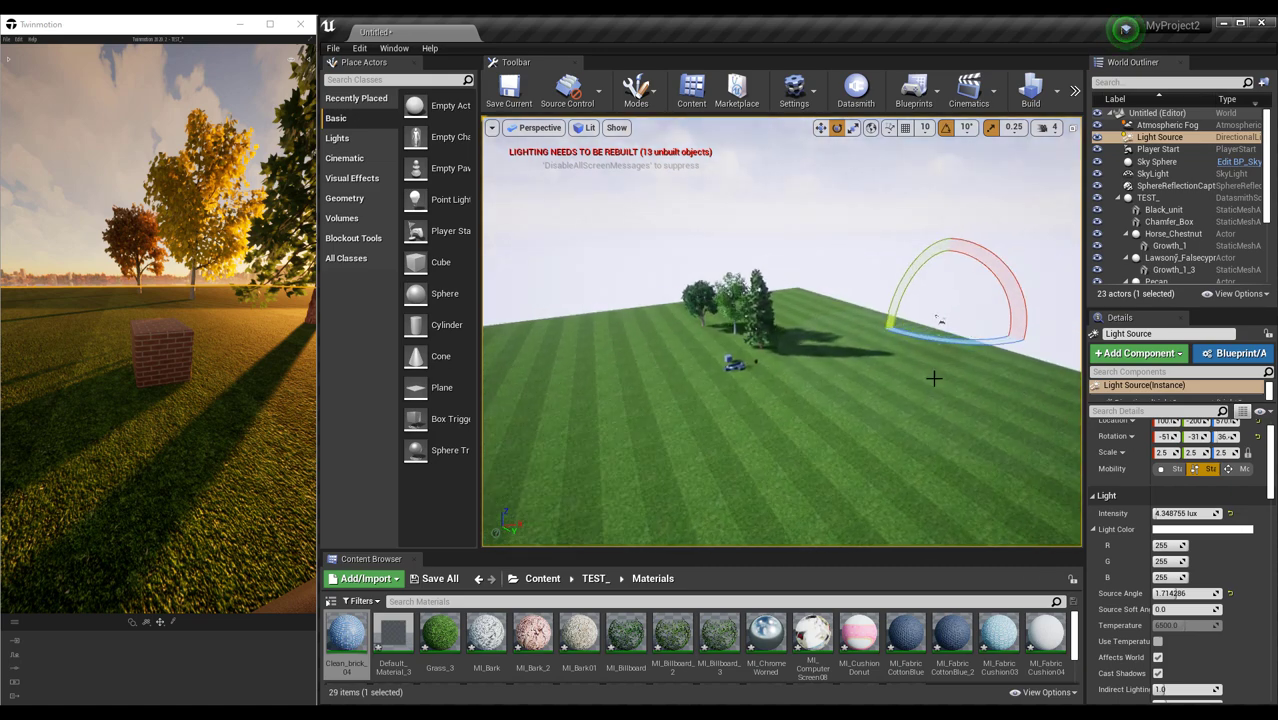
scroll(967, 302, up, 2)
key(f)
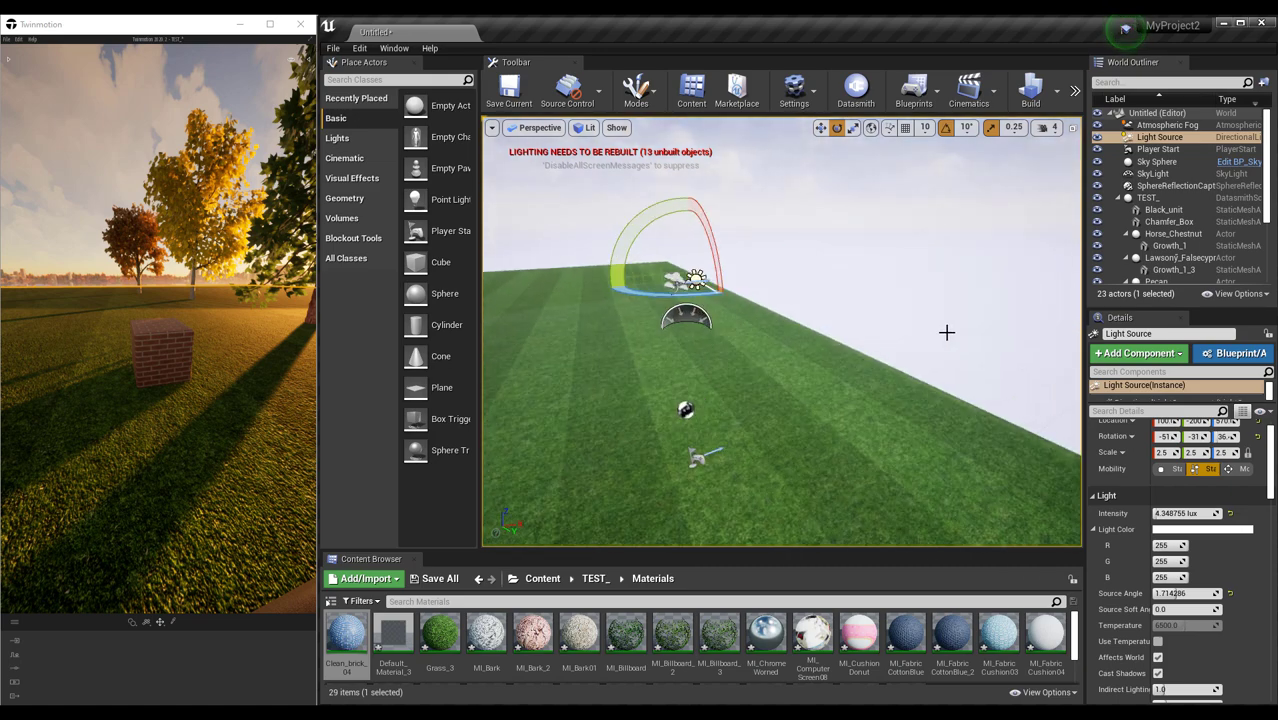
alt+drag(960, 304, 815, 312)
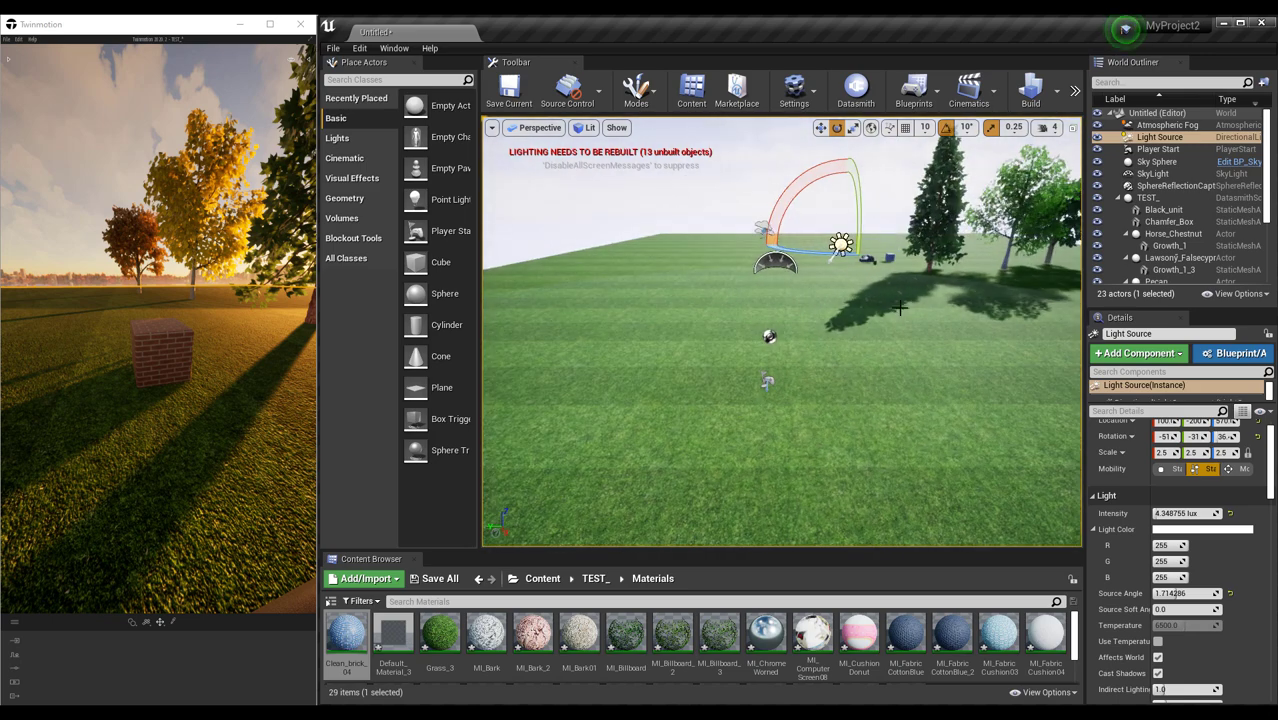
drag(778, 219, 803, 185)
alt+drag(702, 328, 880, 368)
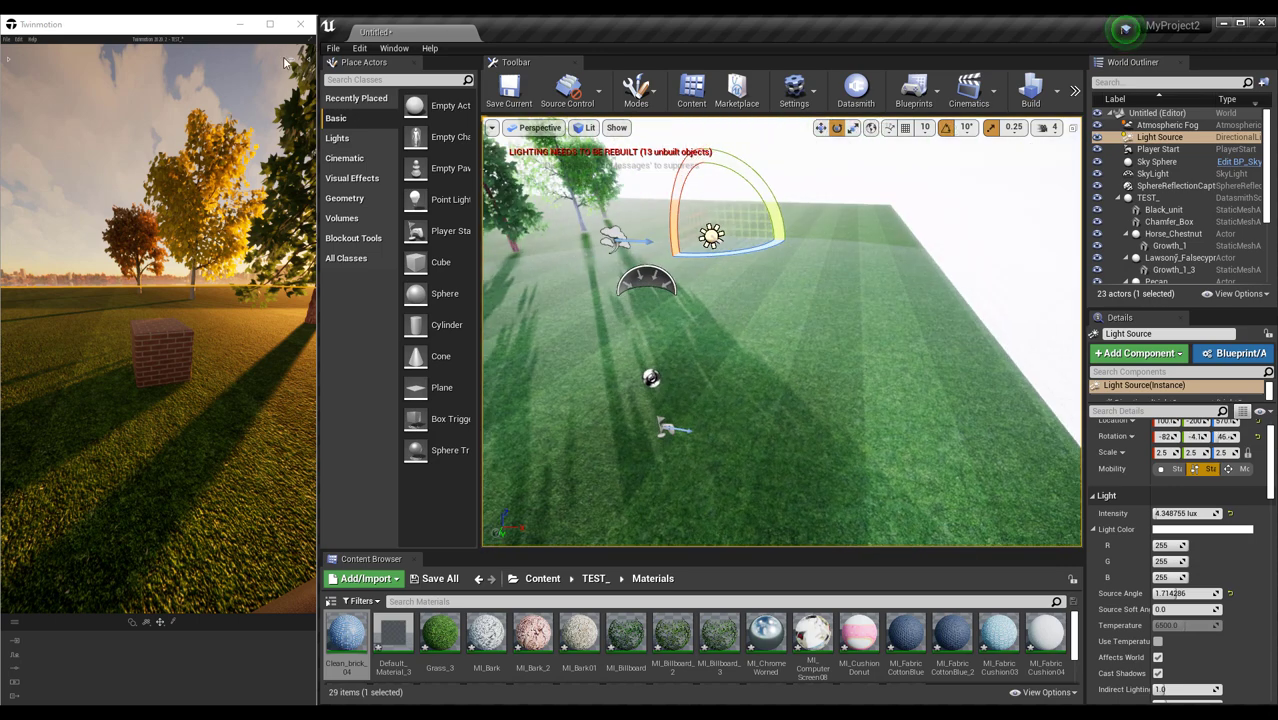
Change Twinmotion's time of day to bright daylight, and rotate the Light Source in Unreal further
click(286, 64)
mouse_move(276, 139)
mouse_down()
mouse_move(290, 142)
mouse_move(264, 145)
mouse_move(285, 163)
mouse_move(275, 124)
mouse_up()
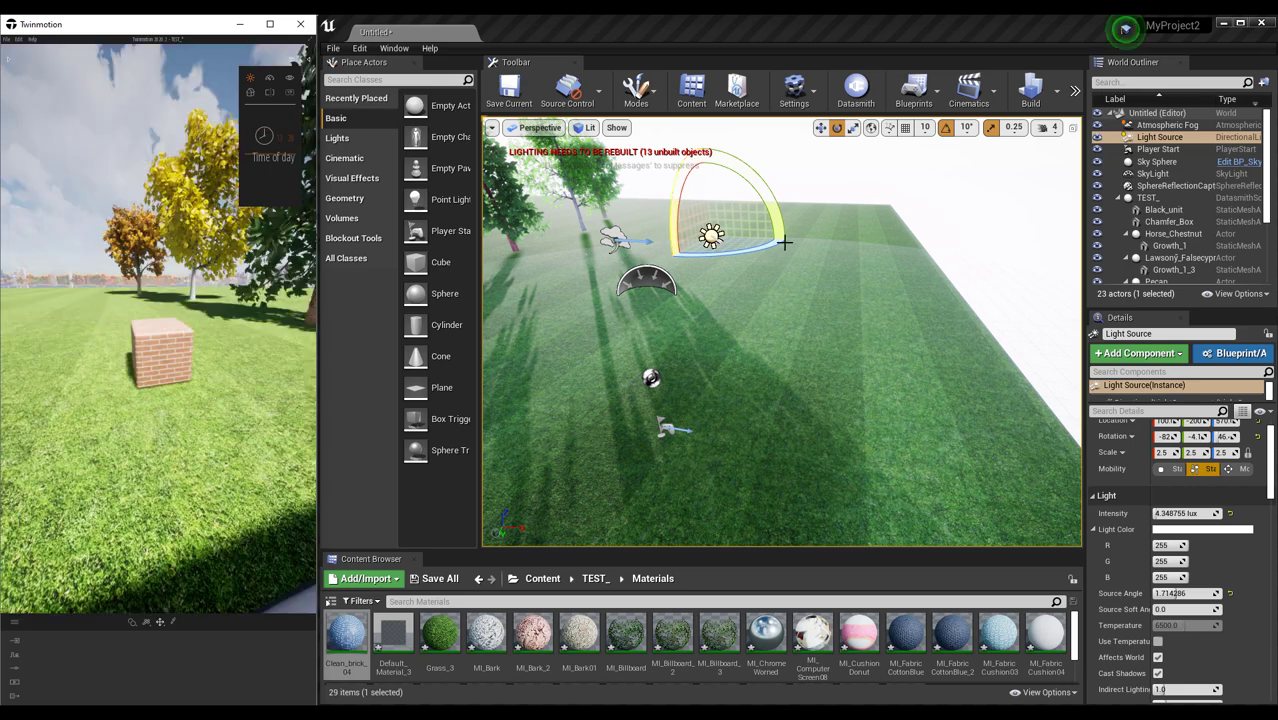
drag(766, 201, 788, 255)
right_drag(577, 237, 618, 200)
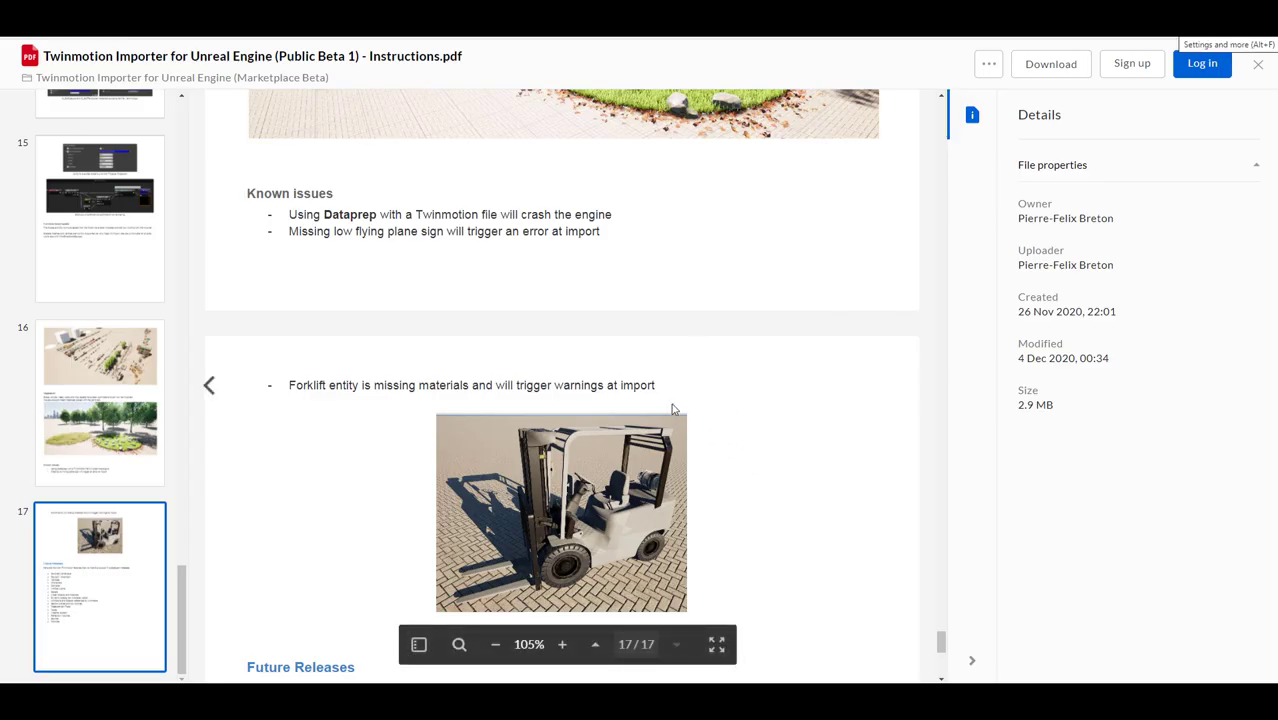
Review the importer's known issues, the future releases section and the earlier notes on UVs and furniture library assets in the instructions PDF
scroll(672, 409, down, 5)
scroll(672, 409, up, 10)
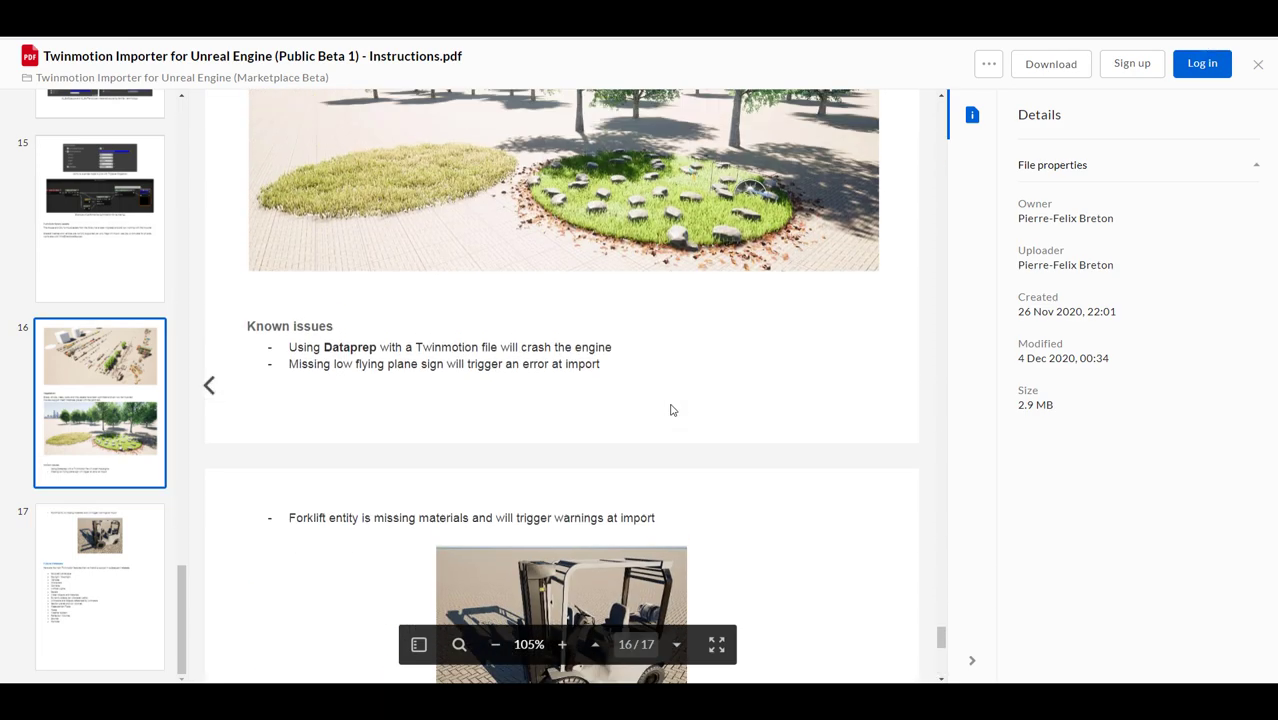
scroll(672, 409, up, 5)
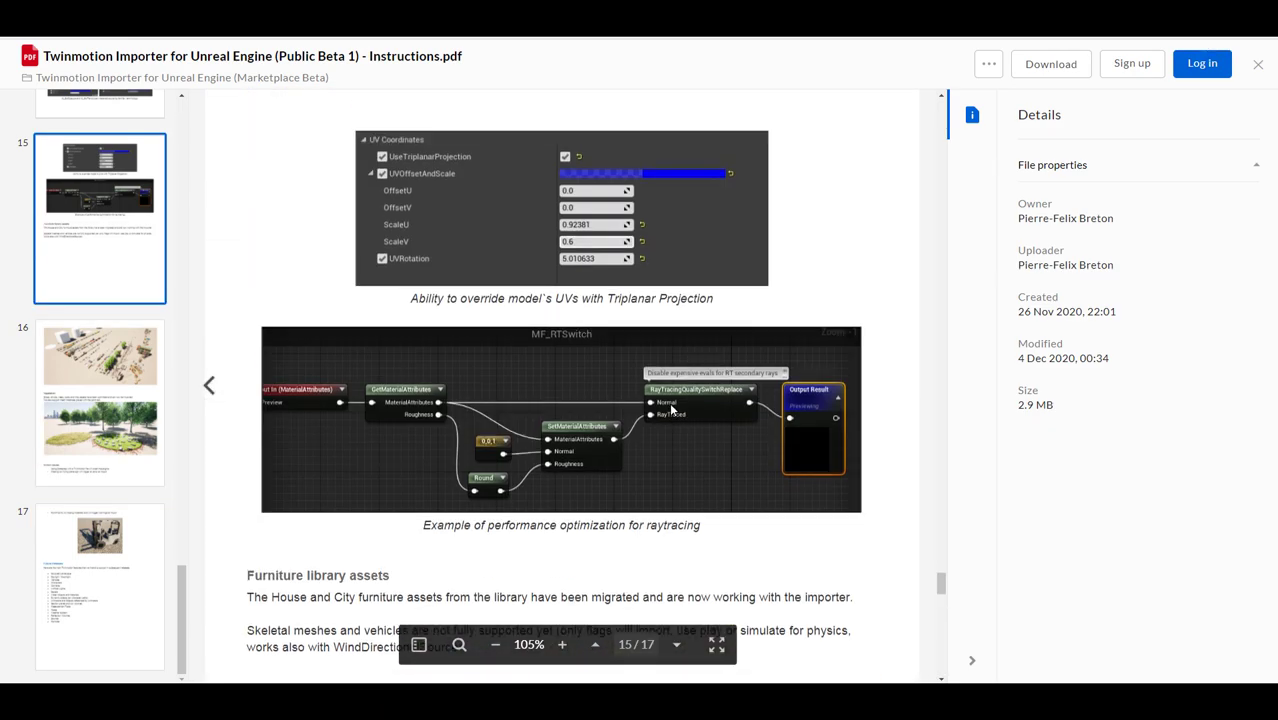
scroll(672, 409, up, 5)
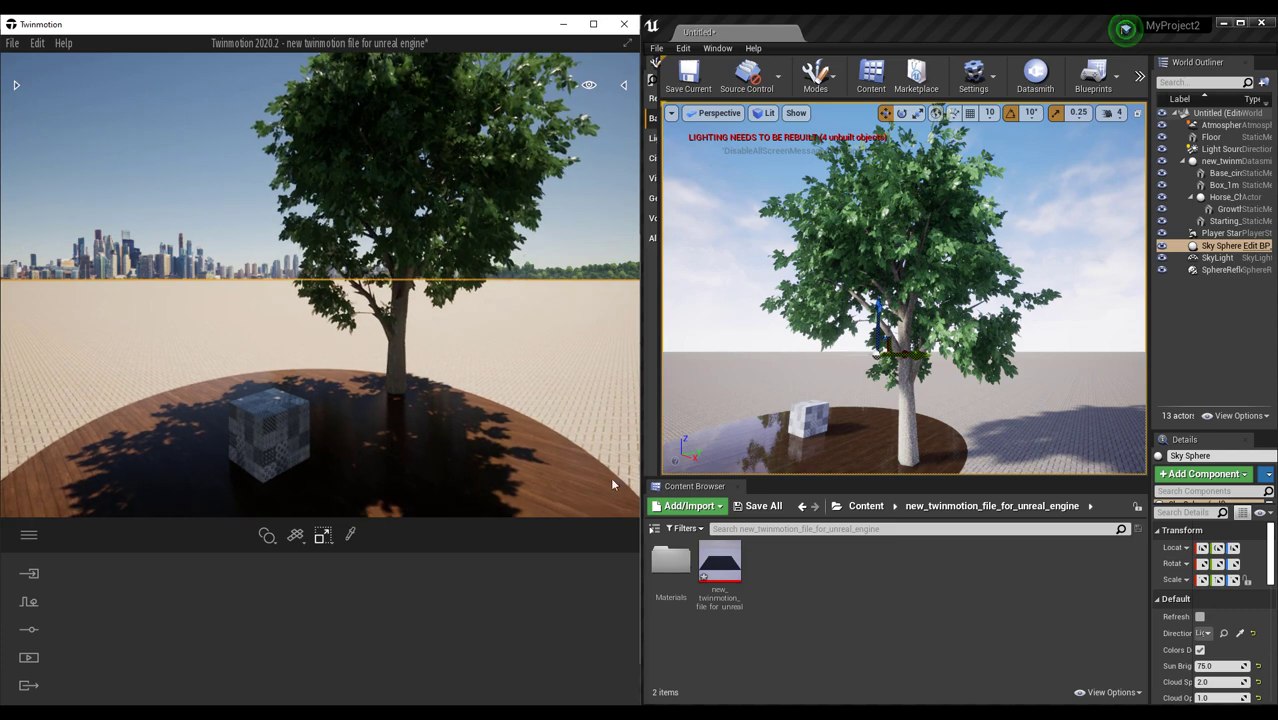
Save the changes to the Twinmotion scene file
mouse_move(863, 408)
middle_down()
mouse_move(885, 420)
mouse_move(856, 426)
mouse_move(863, 408)
middle_up()
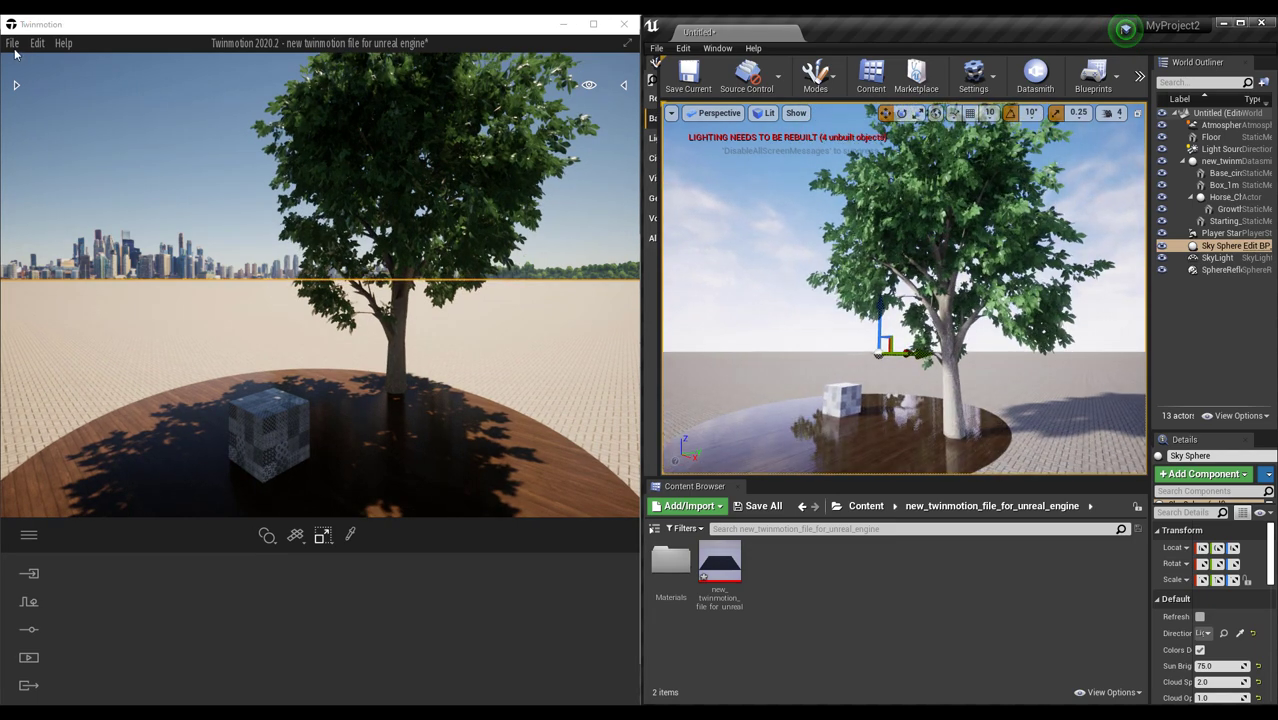
click(12, 43)
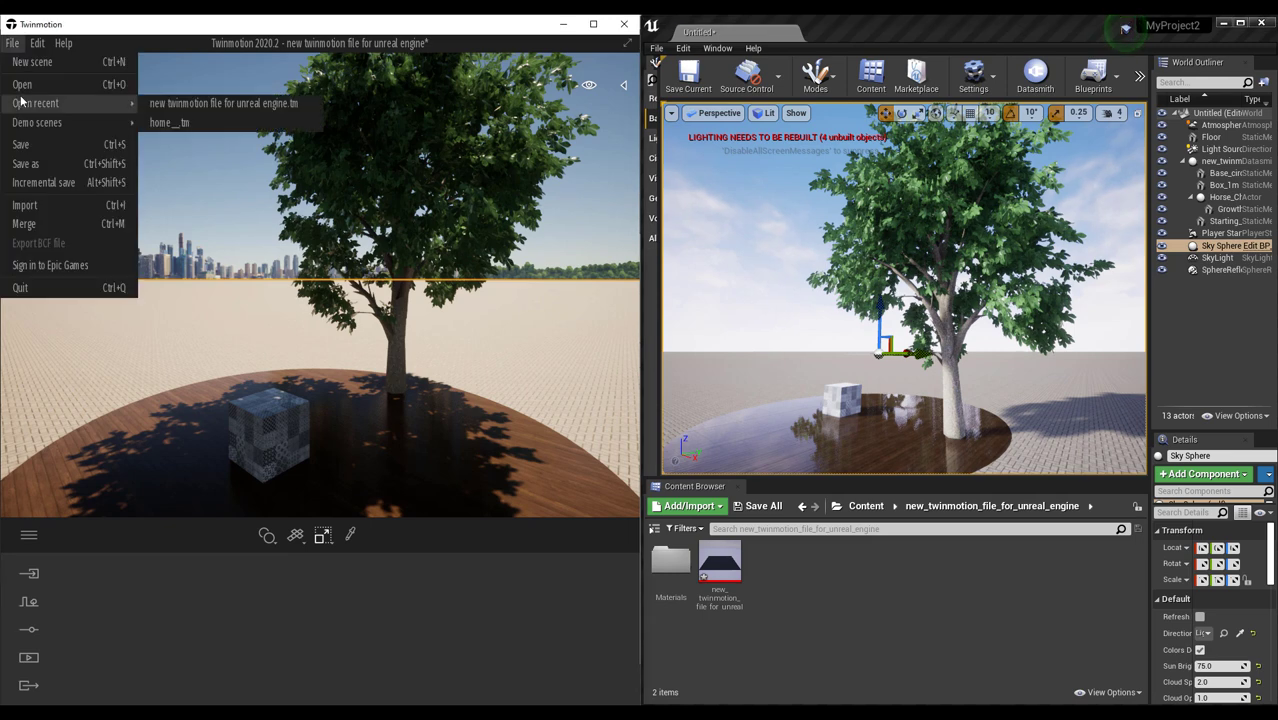
click(28, 153)
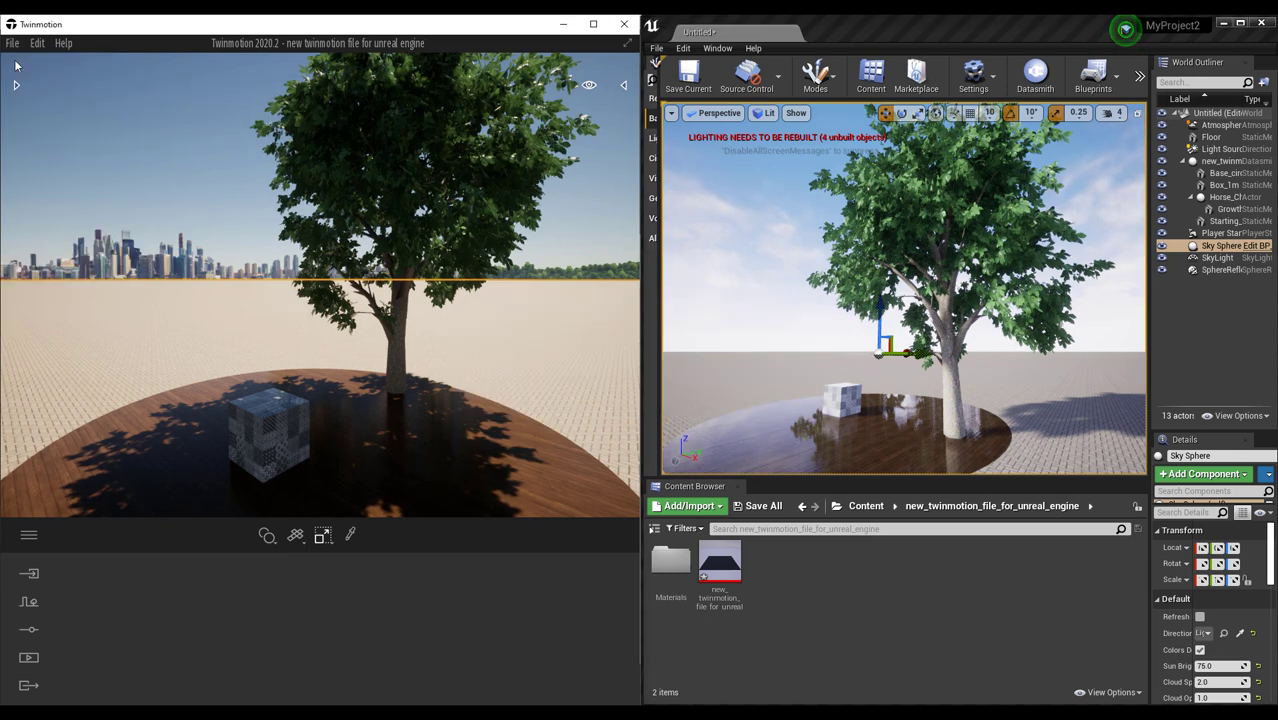
Place a Reverence seat from Twinmotion's Home, Living room, Sofas library at the near edge of the round wooden base
click(16, 87)
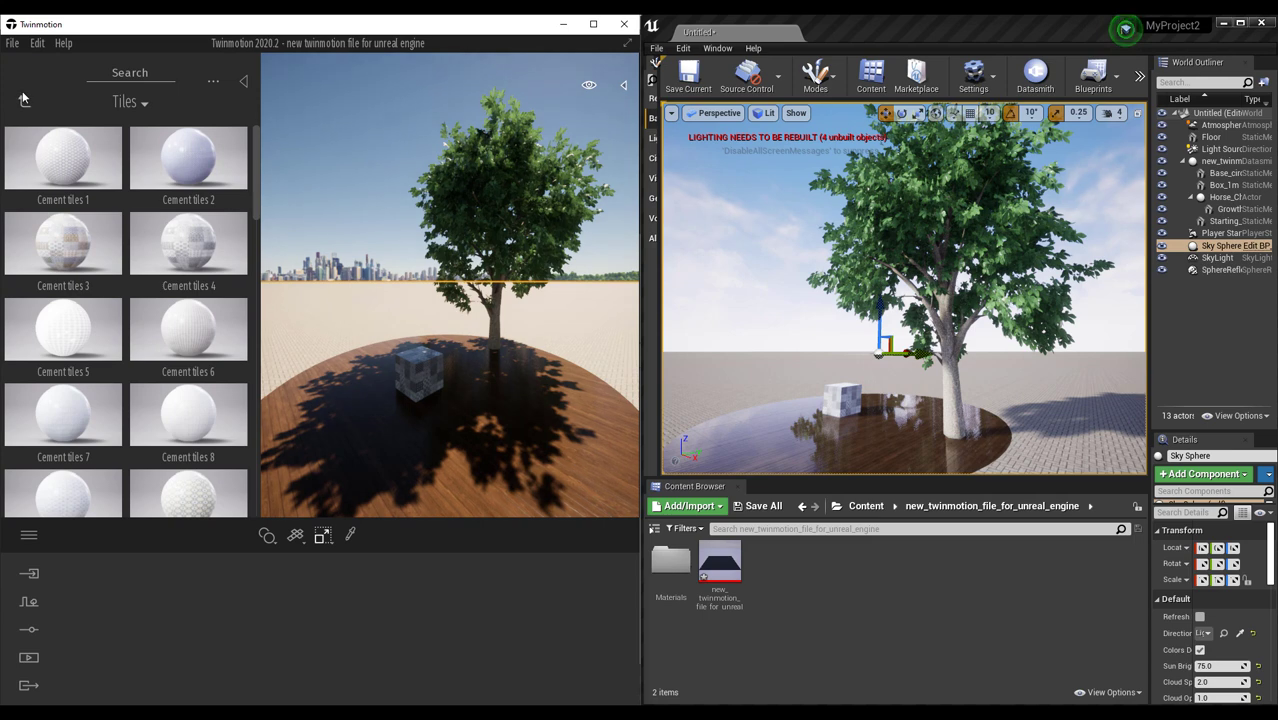
click(26, 104)
scroll(140, 430, down, 3)
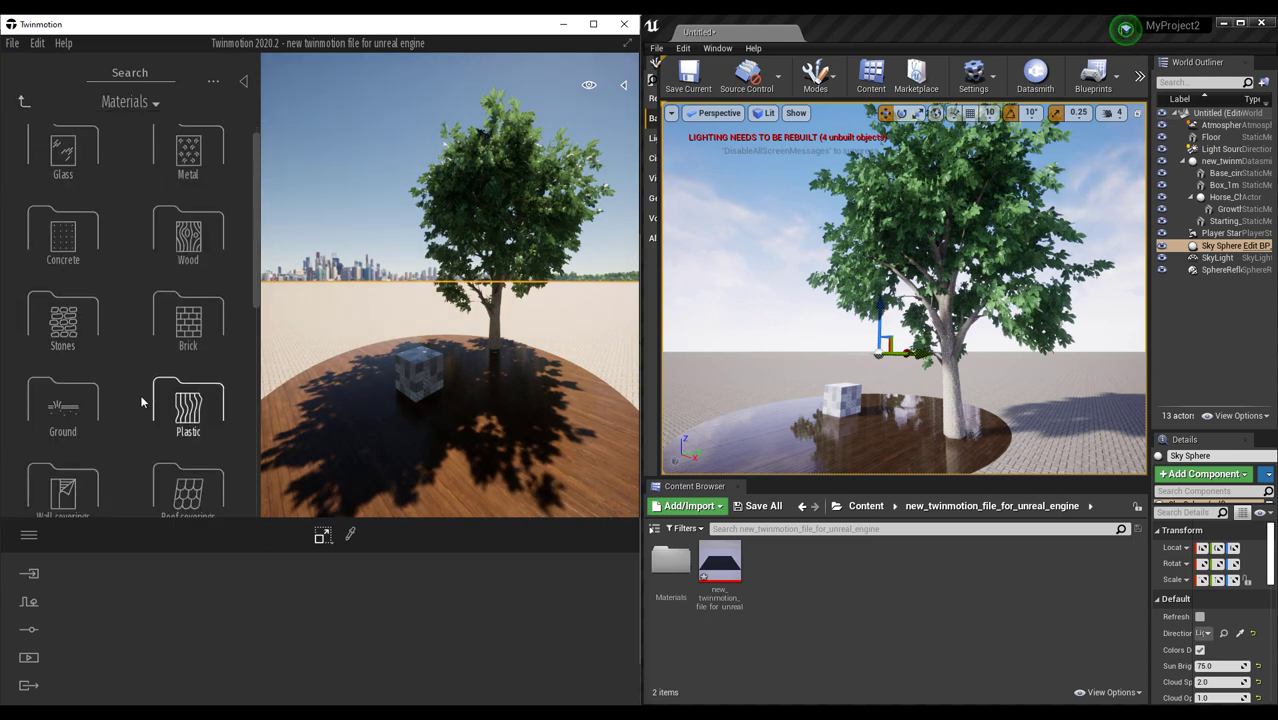
scroll(145, 403, up, 3)
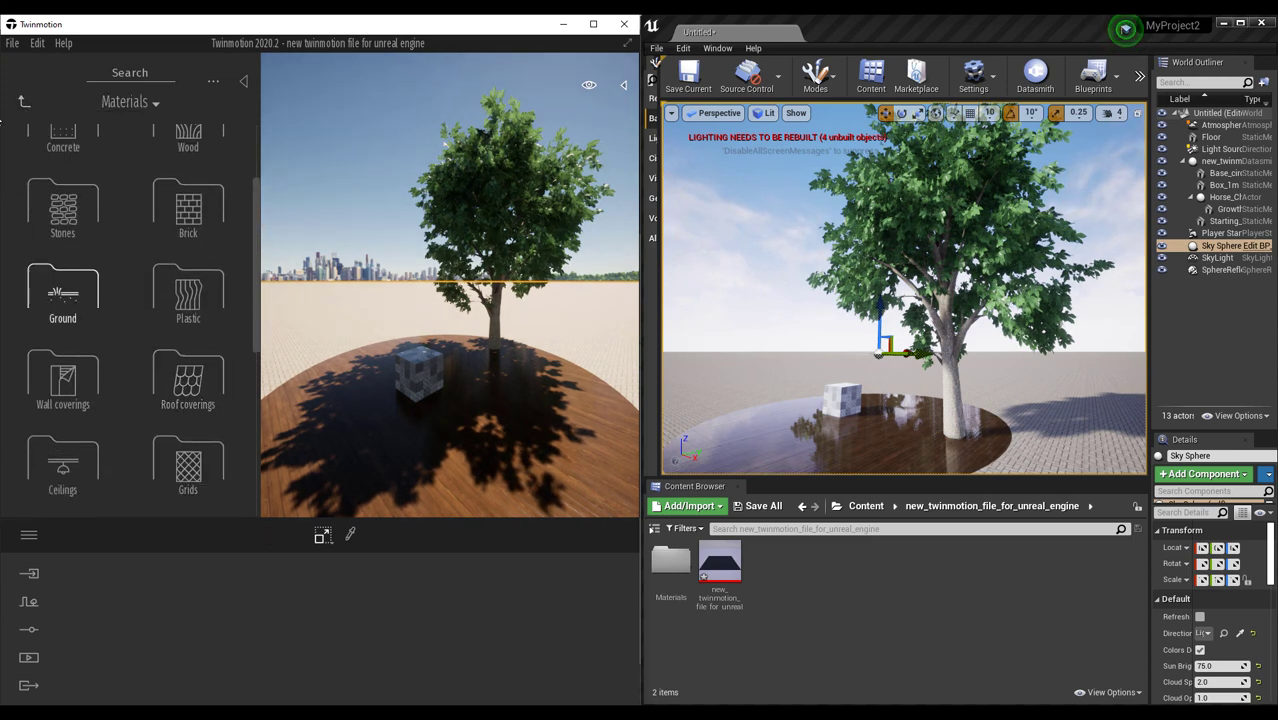
click(24, 104)
click(62, 255)
click(64, 180)
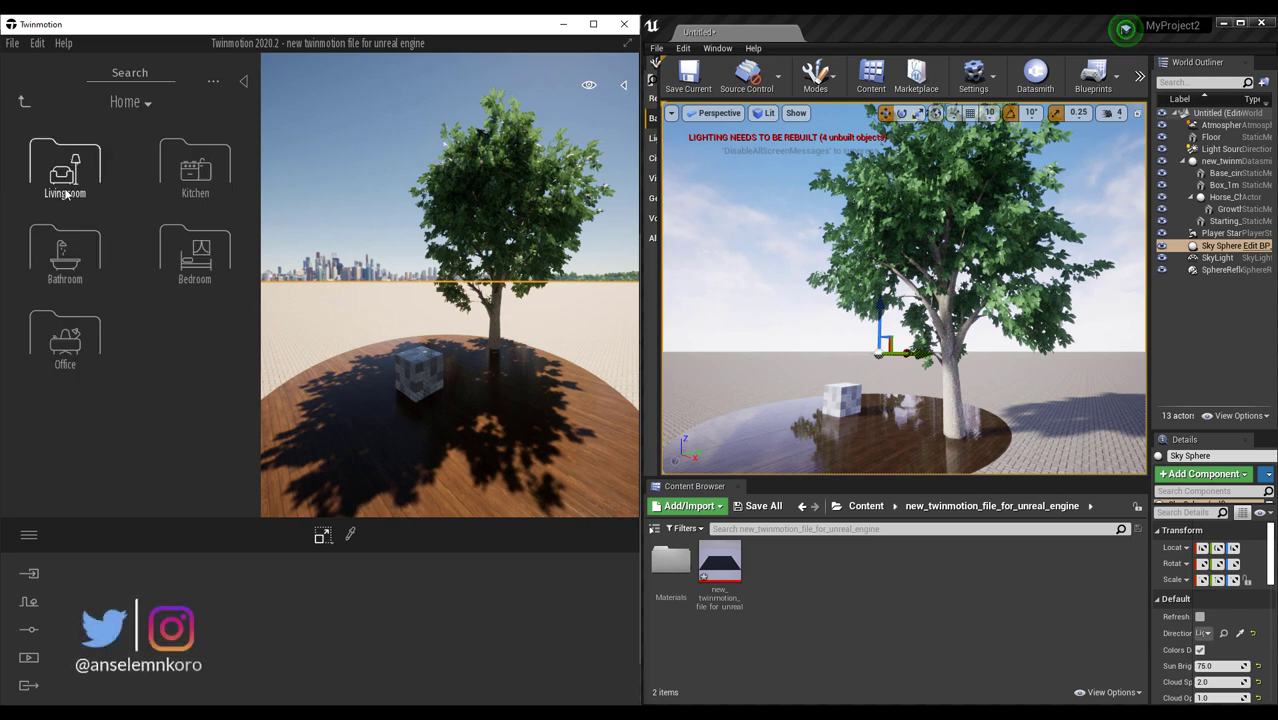
click(66, 190)
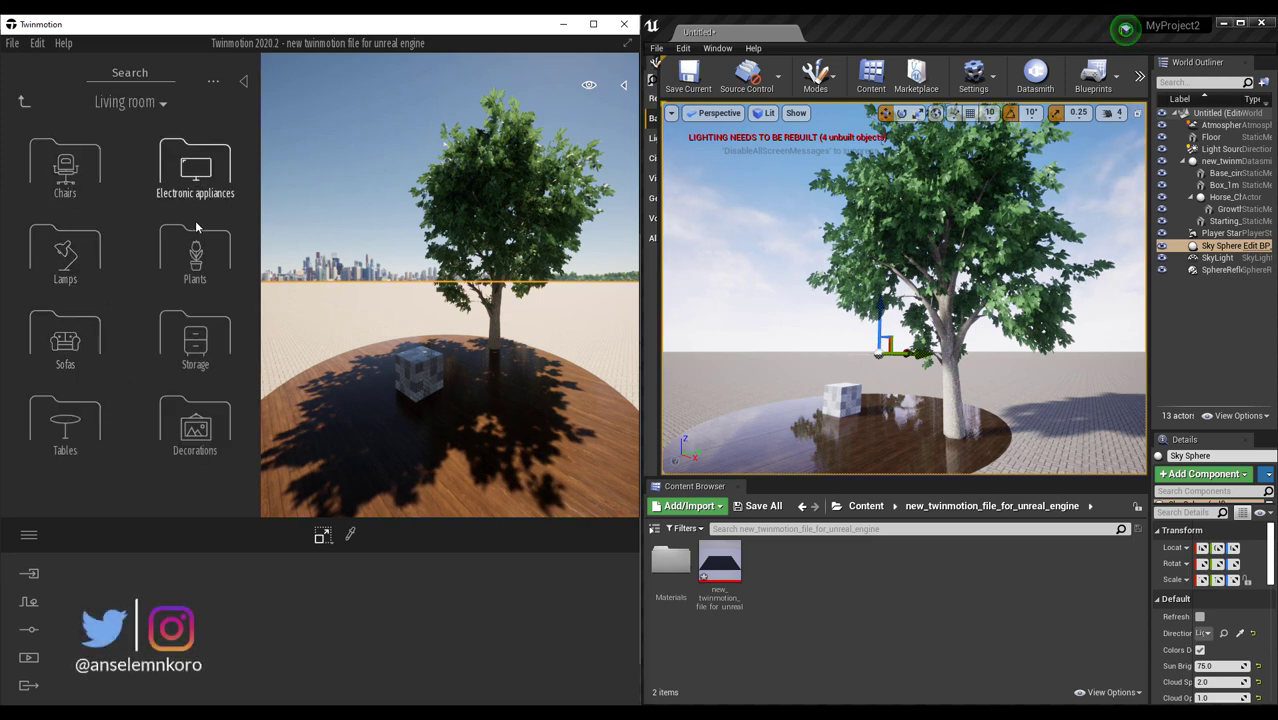
click(65, 338)
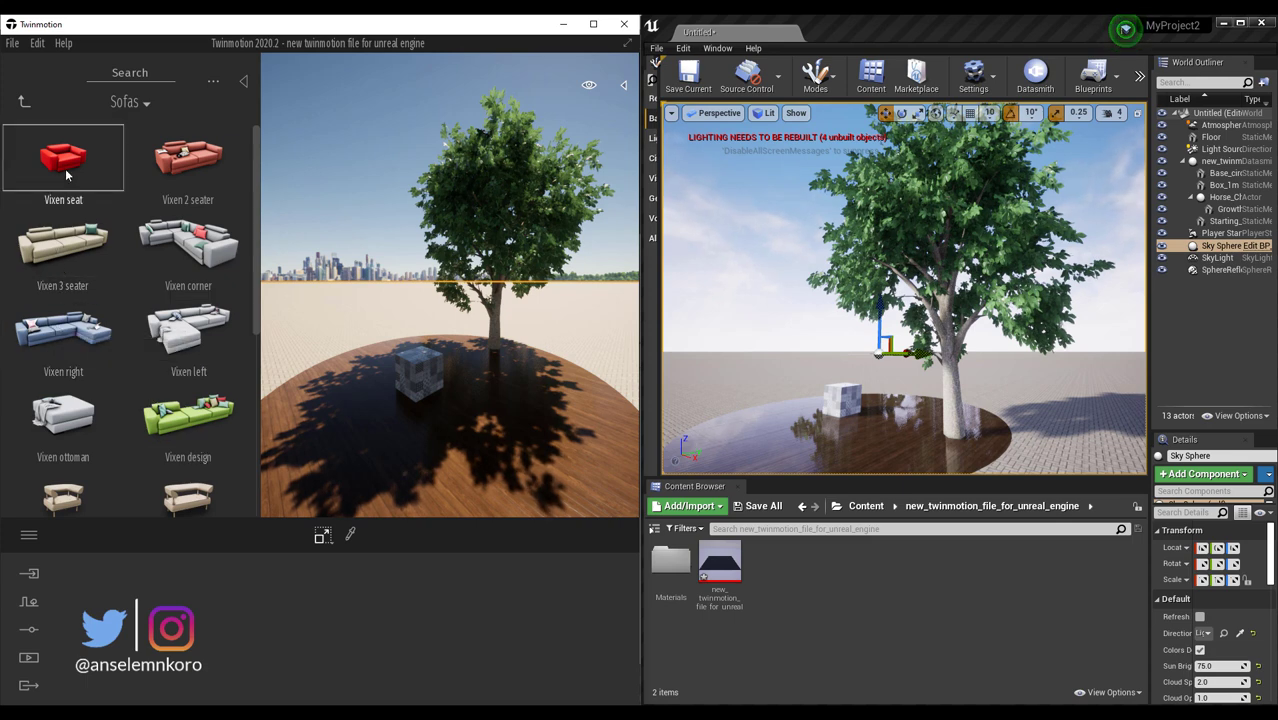
scroll(100, 491, down, 2)
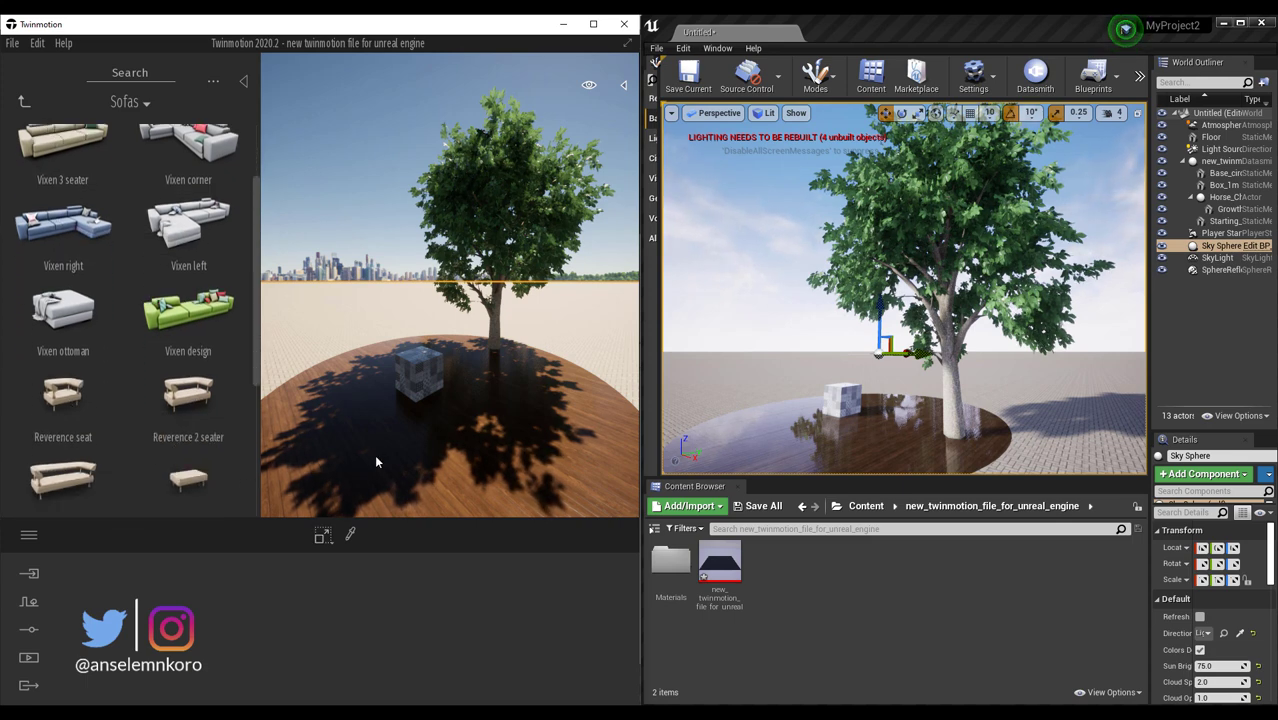
drag(376, 462, 330, 462)
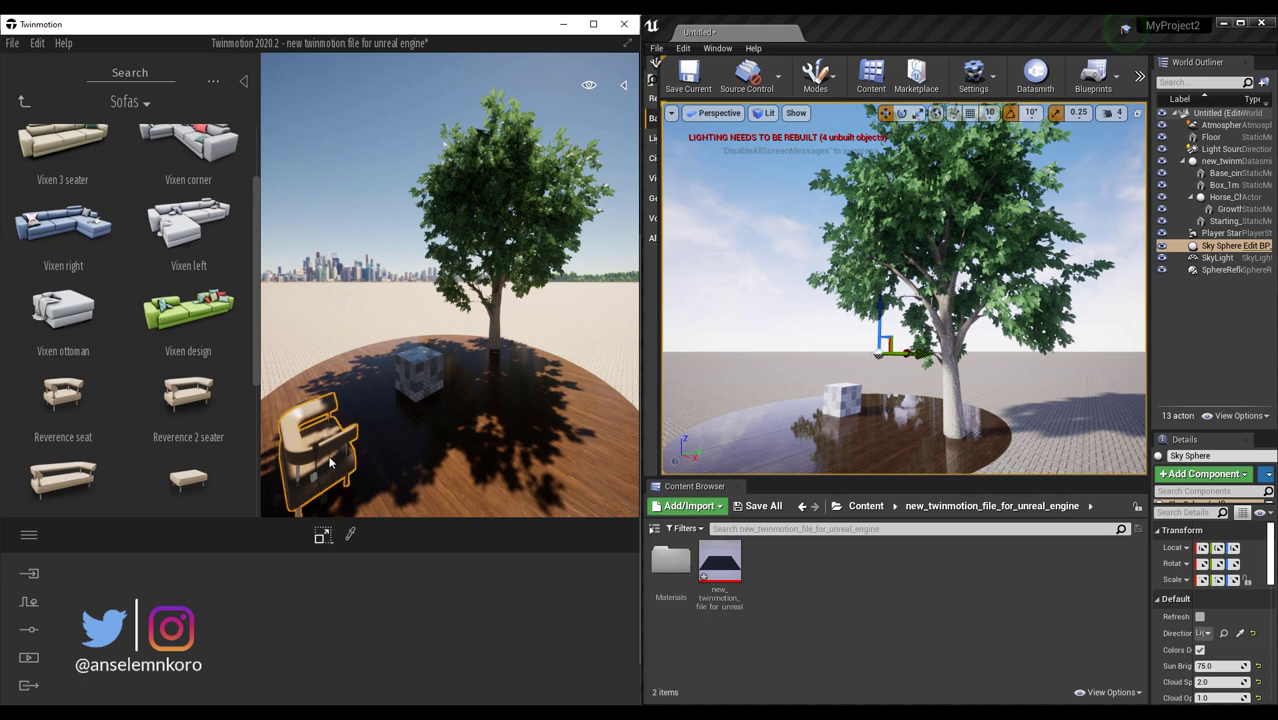
Save the Twinmotion file and reimport its Datasmith scene in Unreal, keeping the current import options
click(12, 43)
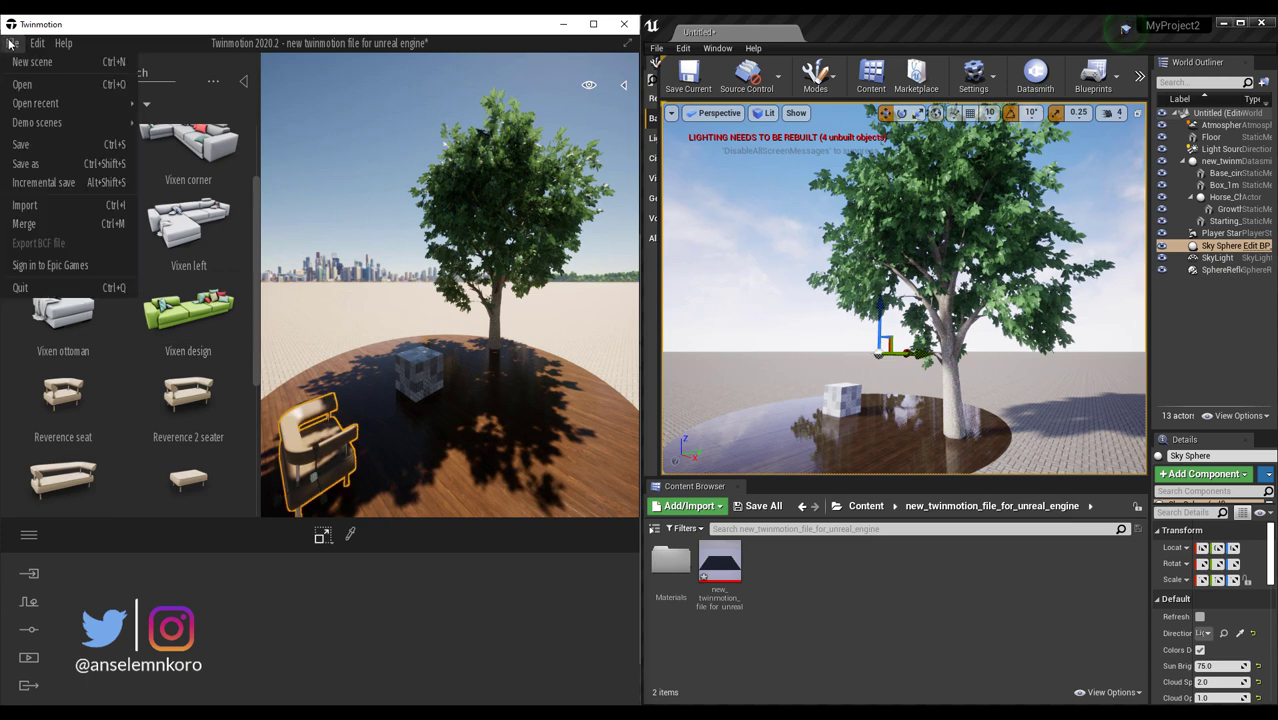
click(22, 145)
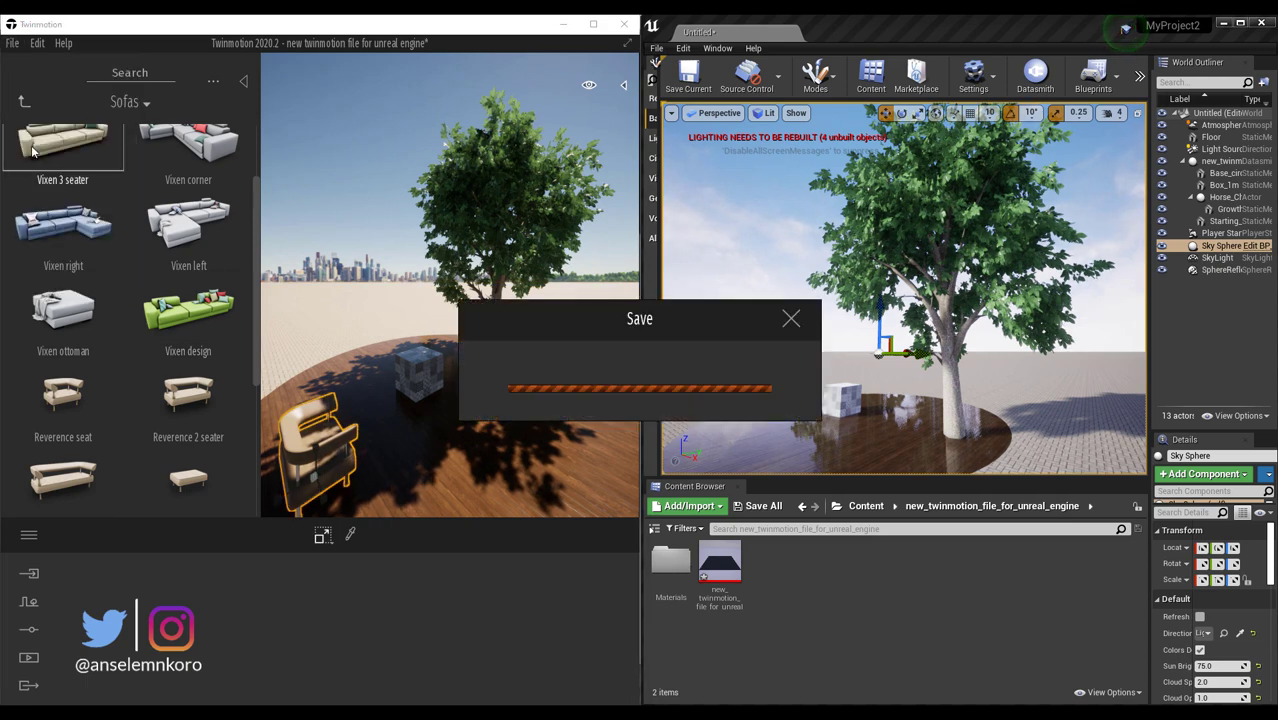
right_click(729, 575)
click(753, 219)
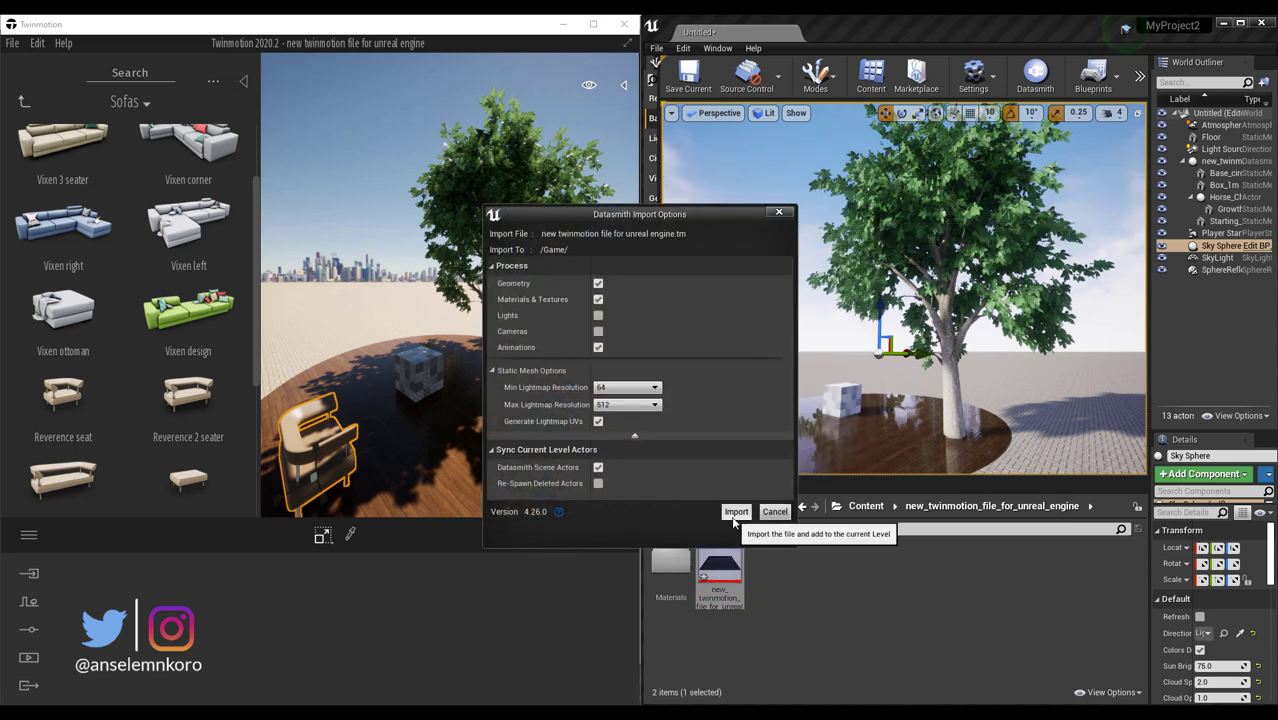
click(735, 512)
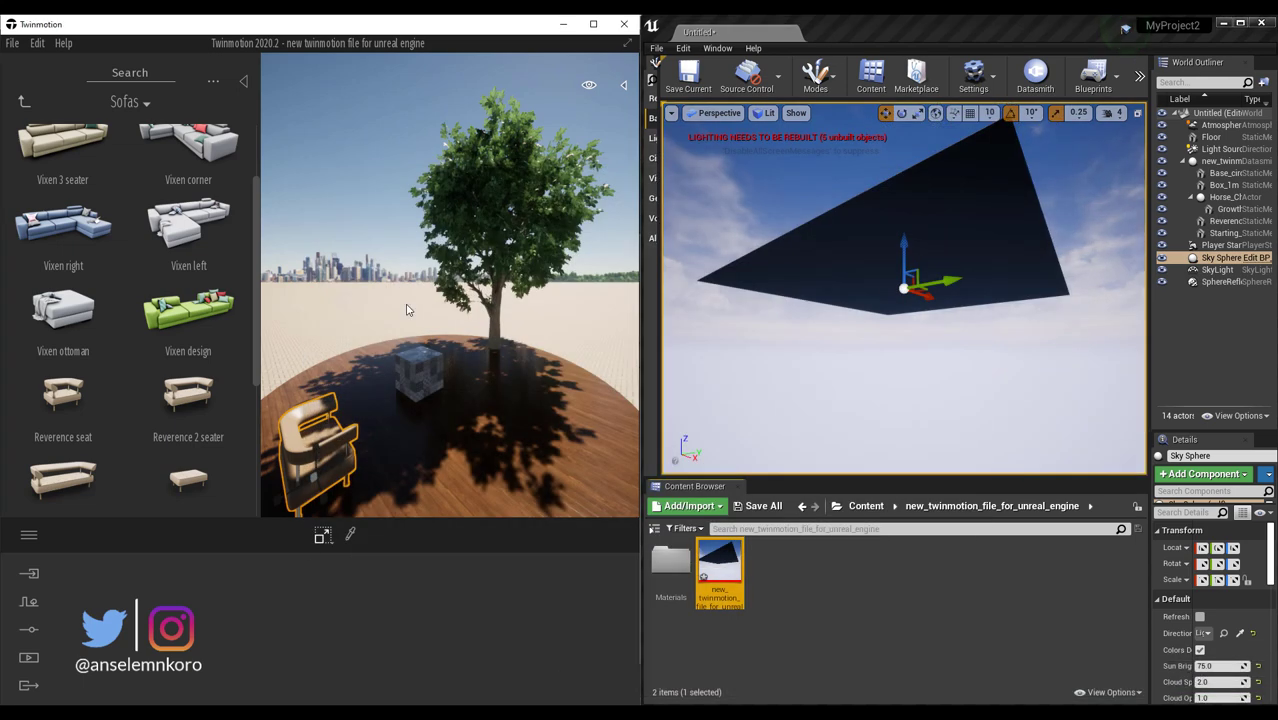
Delete the starting ground in Twinmotion and reimport the Datasmith scene in Unreal with the same options
click(405, 305)
key(Delete)
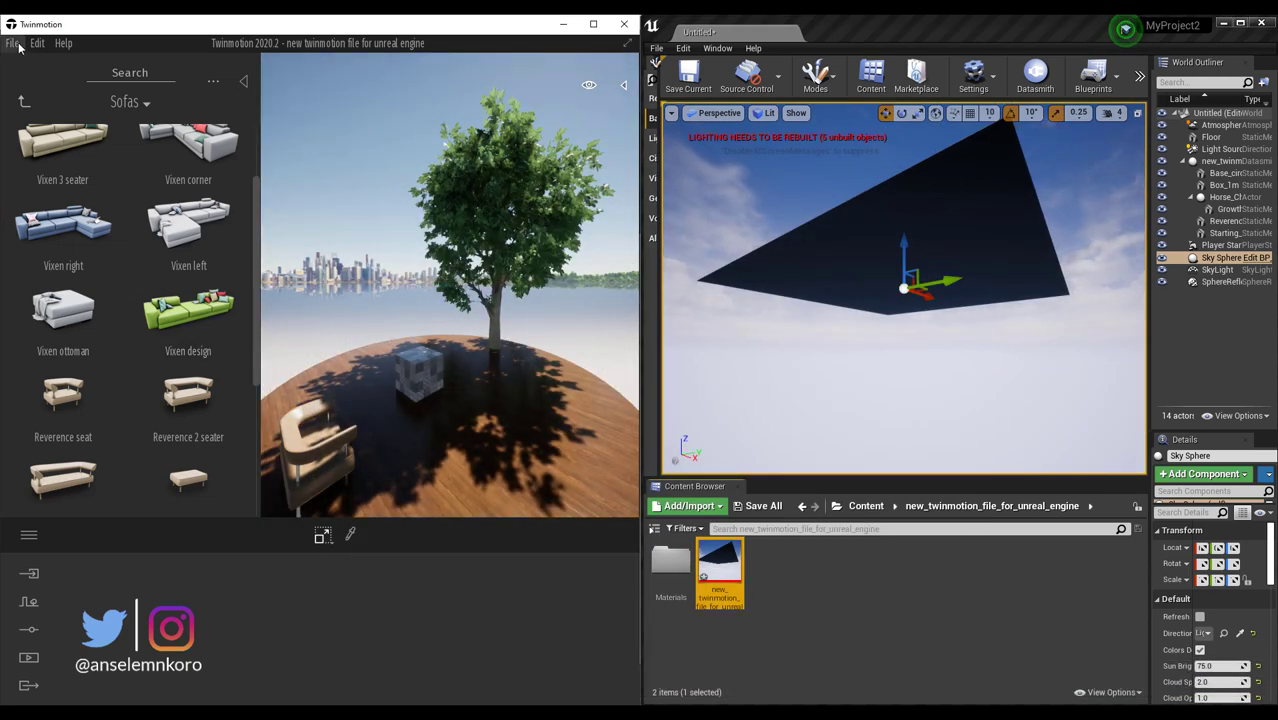
right_click(718, 565)
click(760, 212)
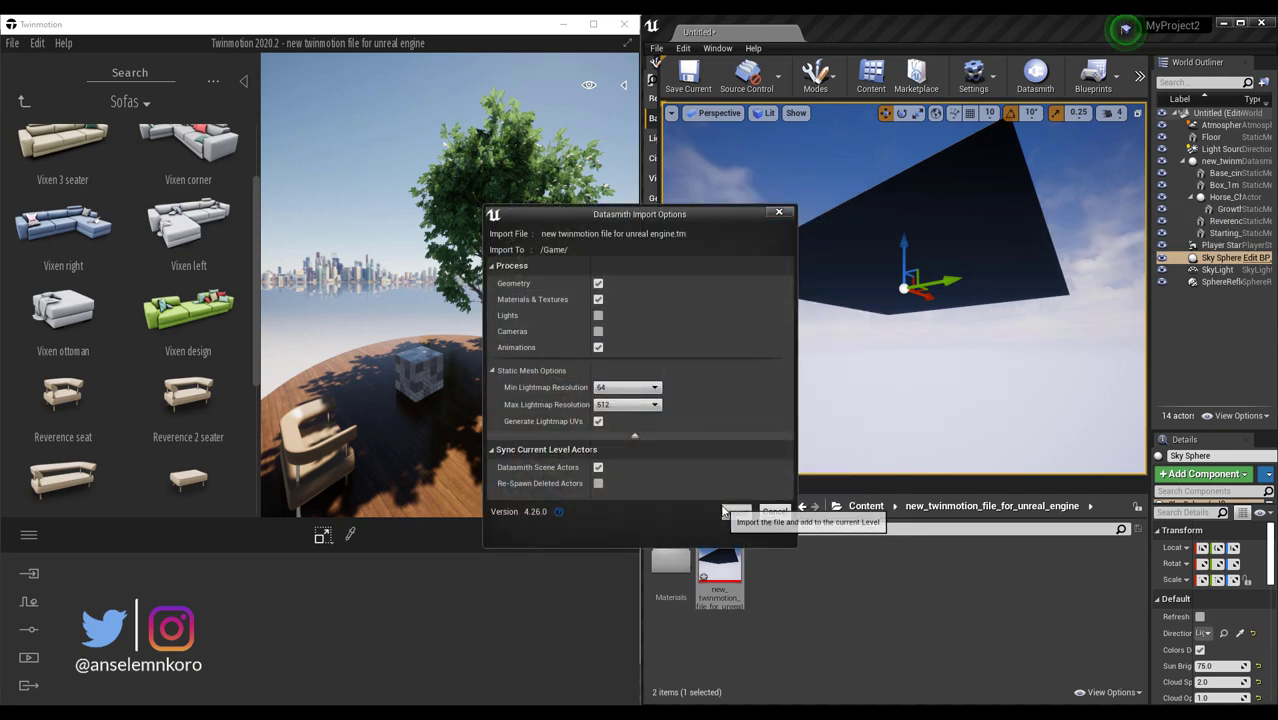
click(736, 511)
click(955, 548)
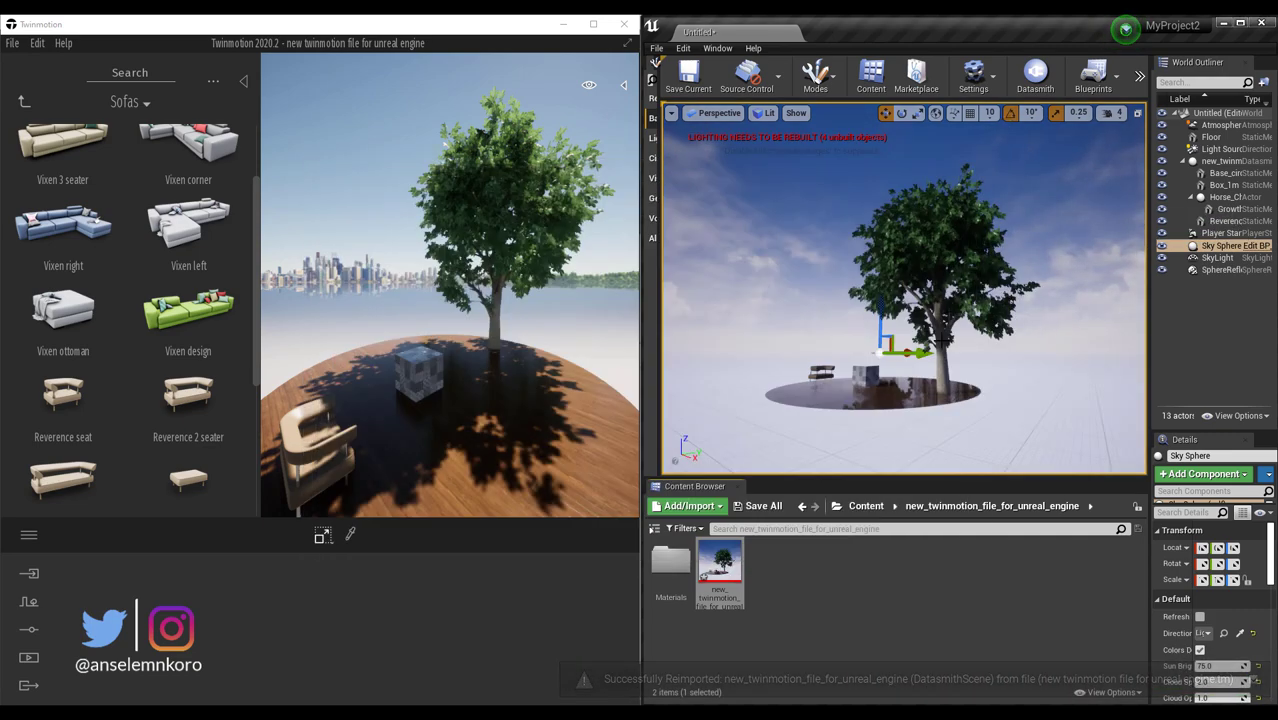
Frame the tiled box in both Unreal and Twinmotion, hide Twinmotion's library, and compare the box's tiles and the surrounding wood floor
click(866, 376)
key(f)
scroll(866, 376, down, 5)
mouse_move(866, 376)
alt+mouse_down()
mouse_move(920, 376)
mouse_move(850, 368)
alt+mouse_up()
scroll(904, 370, up, 4)
click(419, 374)
key(f)
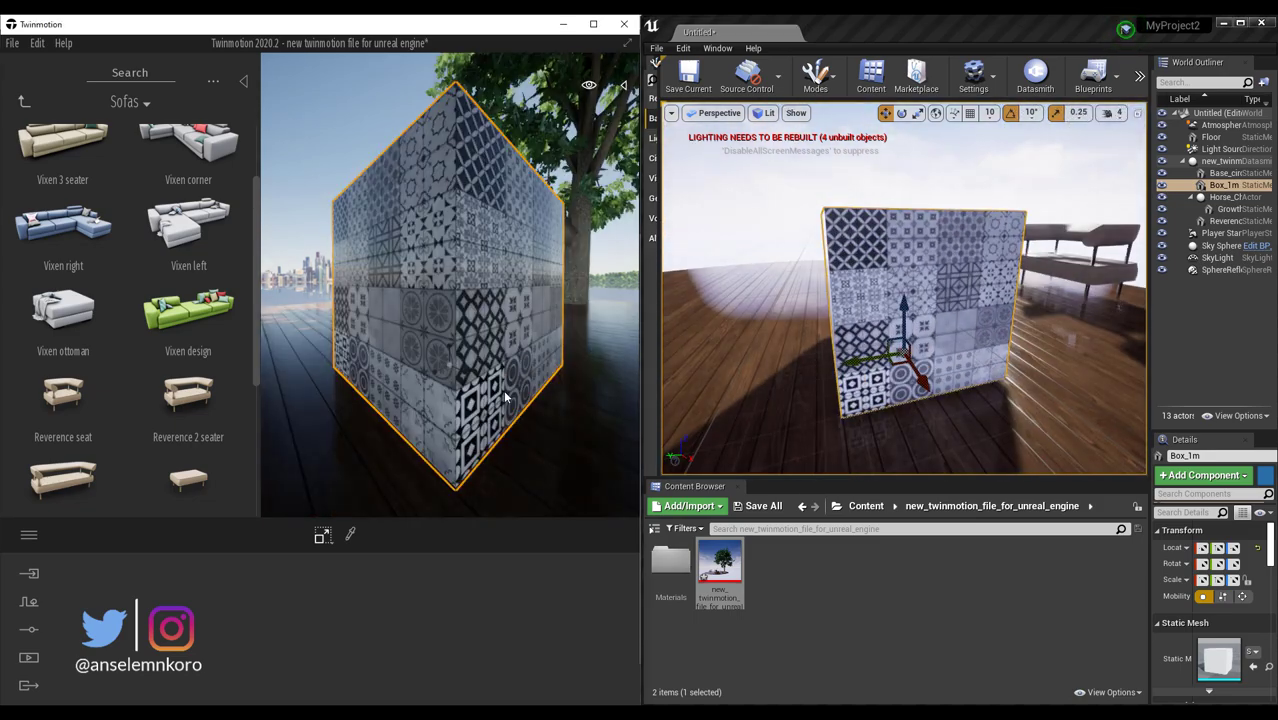
middle_drag(408, 353, 436, 318)
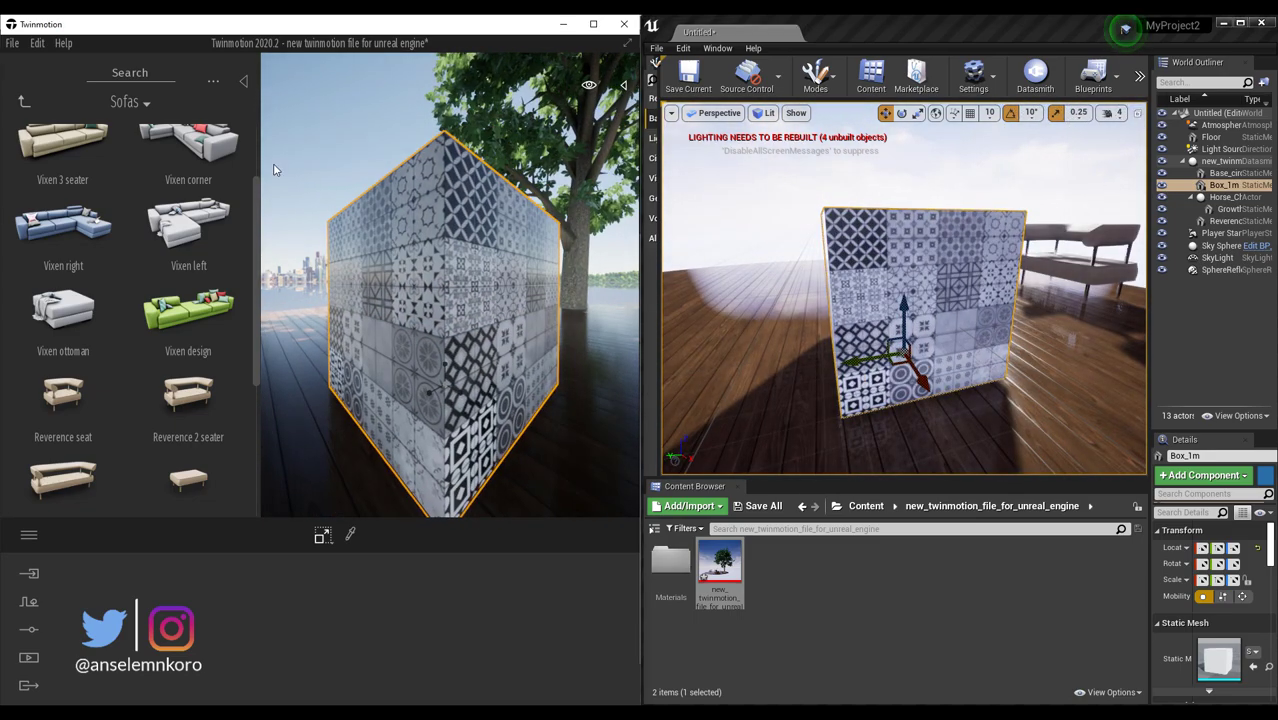
click(243, 81)
scroll(293, 204, down, 5)
scroll(762, 265, down, 4)
alt+drag(762, 265, 665, 292)
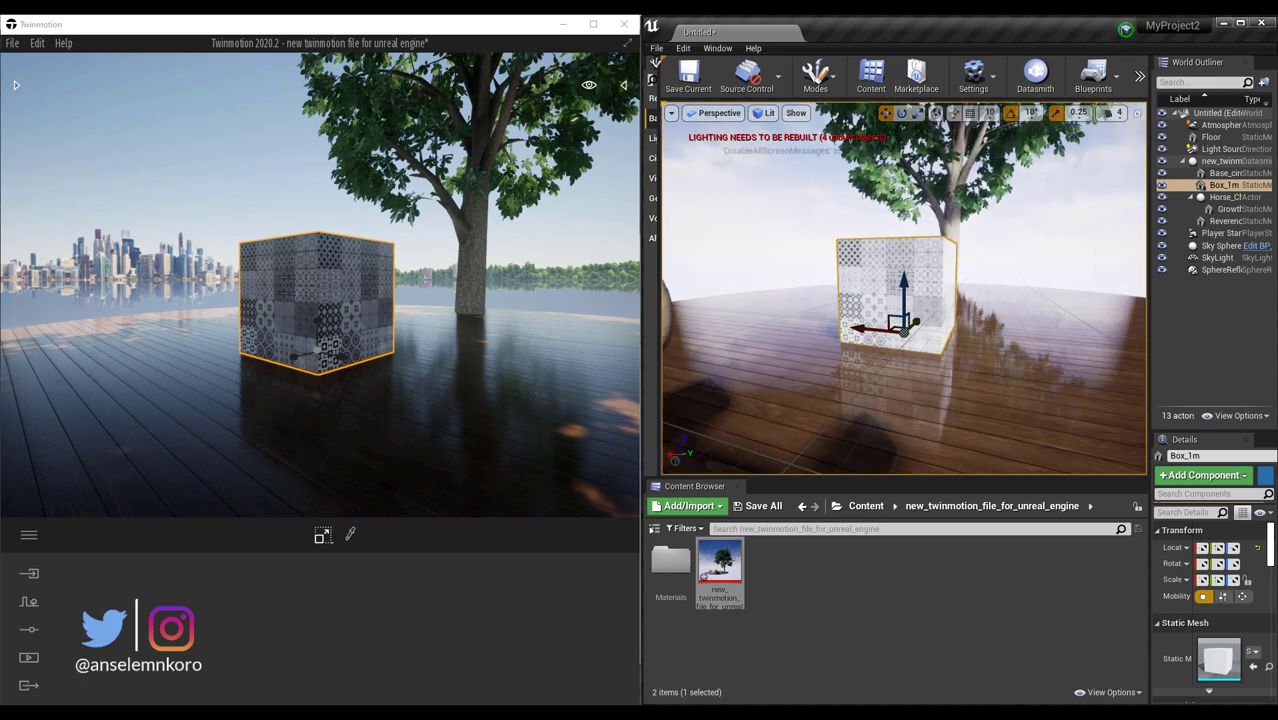
Select the Reverence seat in Unreal and inspect its leather and legs up close
middle_drag(960, 300, 980, 340)
scroll(984, 322, down, 5)
alt+drag(984, 322, 978, 300)
right_drag(908, 305, 823, 252)
click(823, 252)
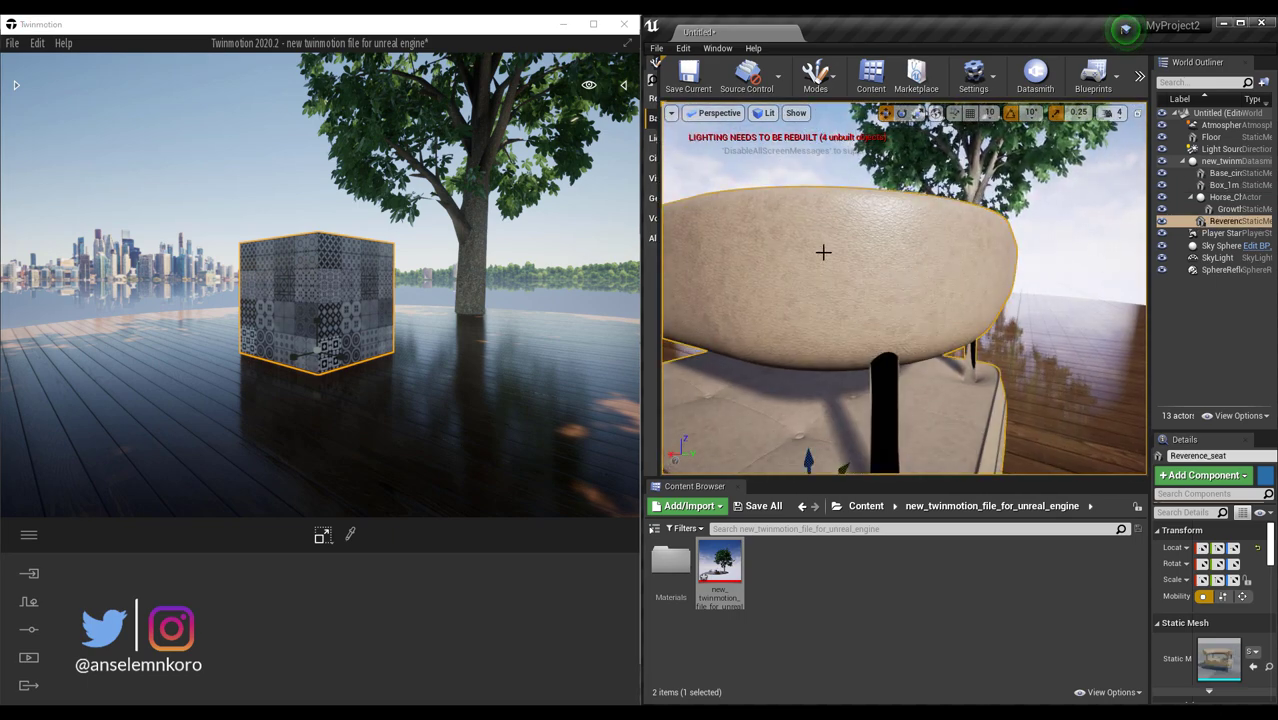
alt+drag(866, 325, 915, 322)
scroll(362, 360, down, 5)
Frame the Reverence seat in Twinmotion for comparison and open the imported scene's Materials folder in Unreal
click(217, 345)
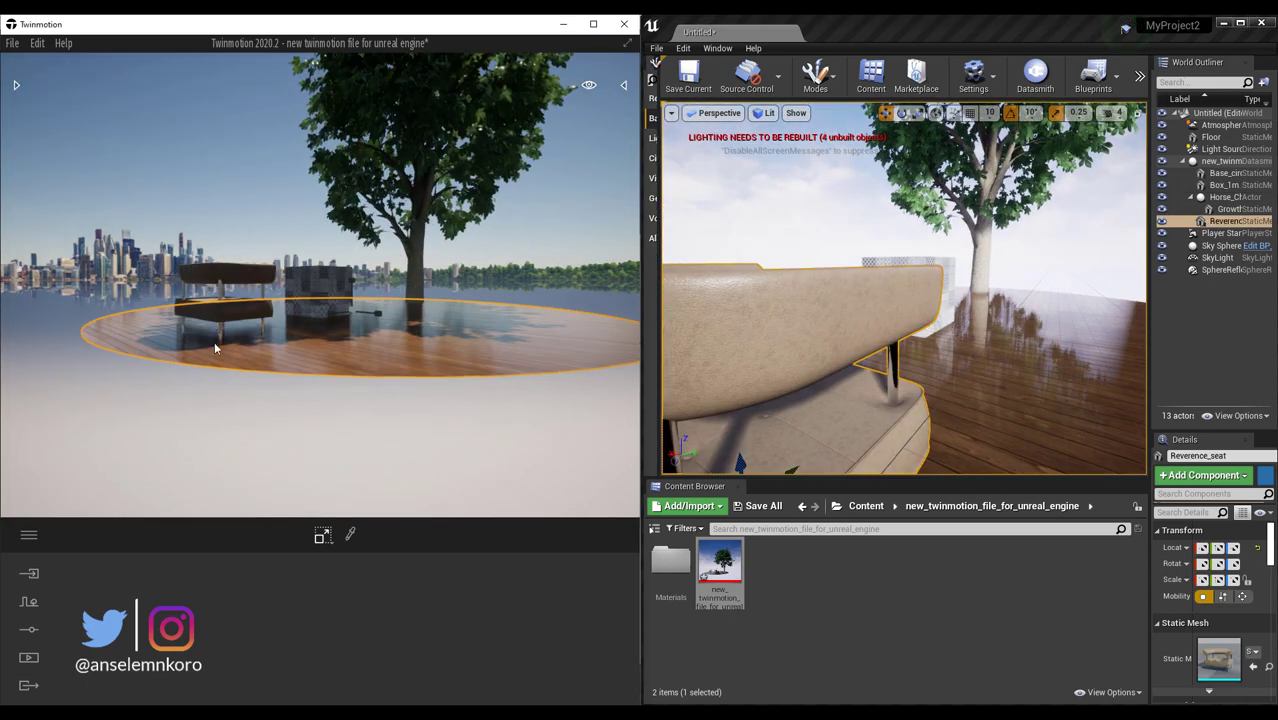
click(222, 318)
key(f)
alt+drag(361, 343, 381, 329)
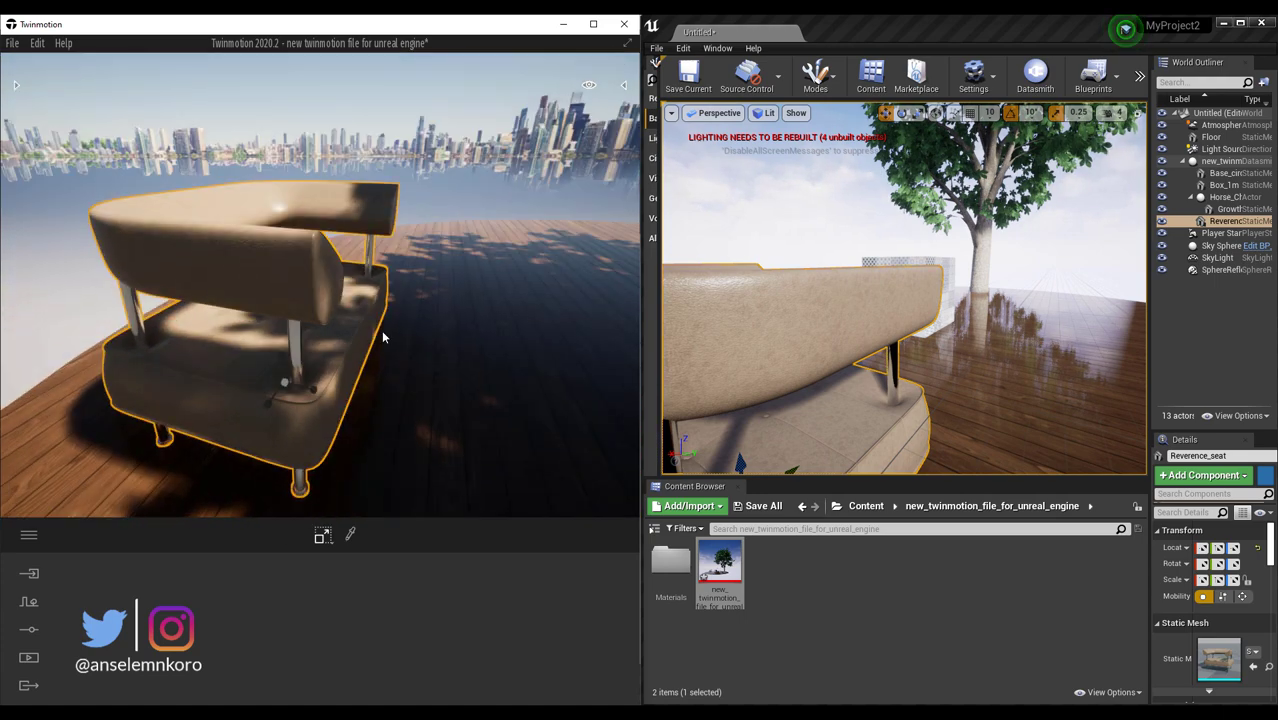
scroll(381, 300, up, 5)
double_click(670, 560)
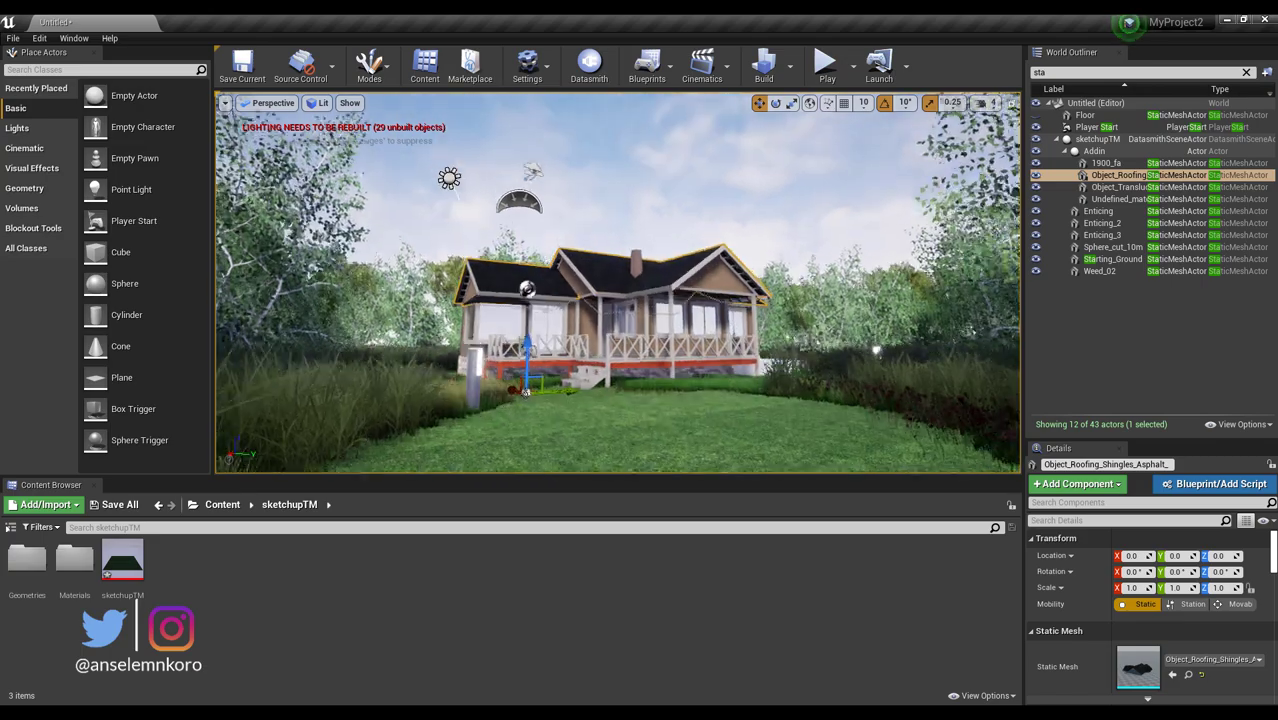
Fly around the house in Unreal's sketchupTM scene to inspect the imported building and vegetation
right_drag(656, 416, 648, 462)
key(w)
key(s)
key(e)
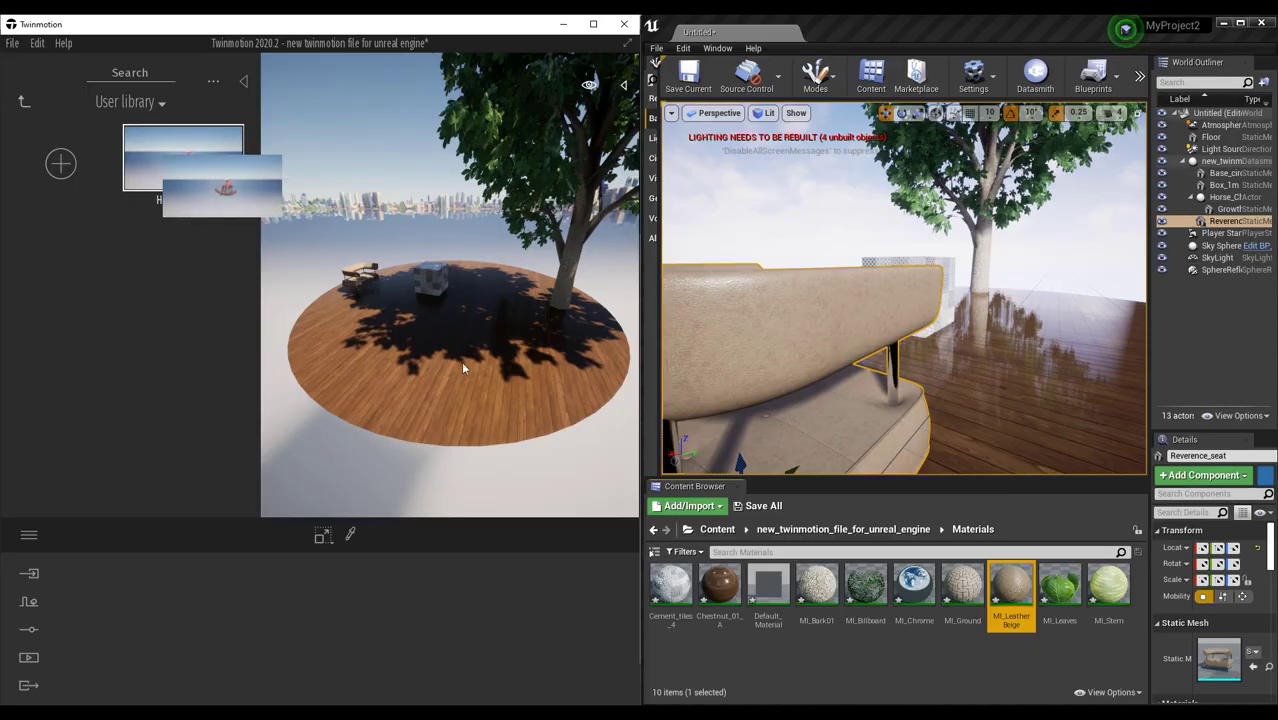
Place Helicopter.skp from Twinmotion's User library over the round wooden base
drag(463, 368, 451, 337)
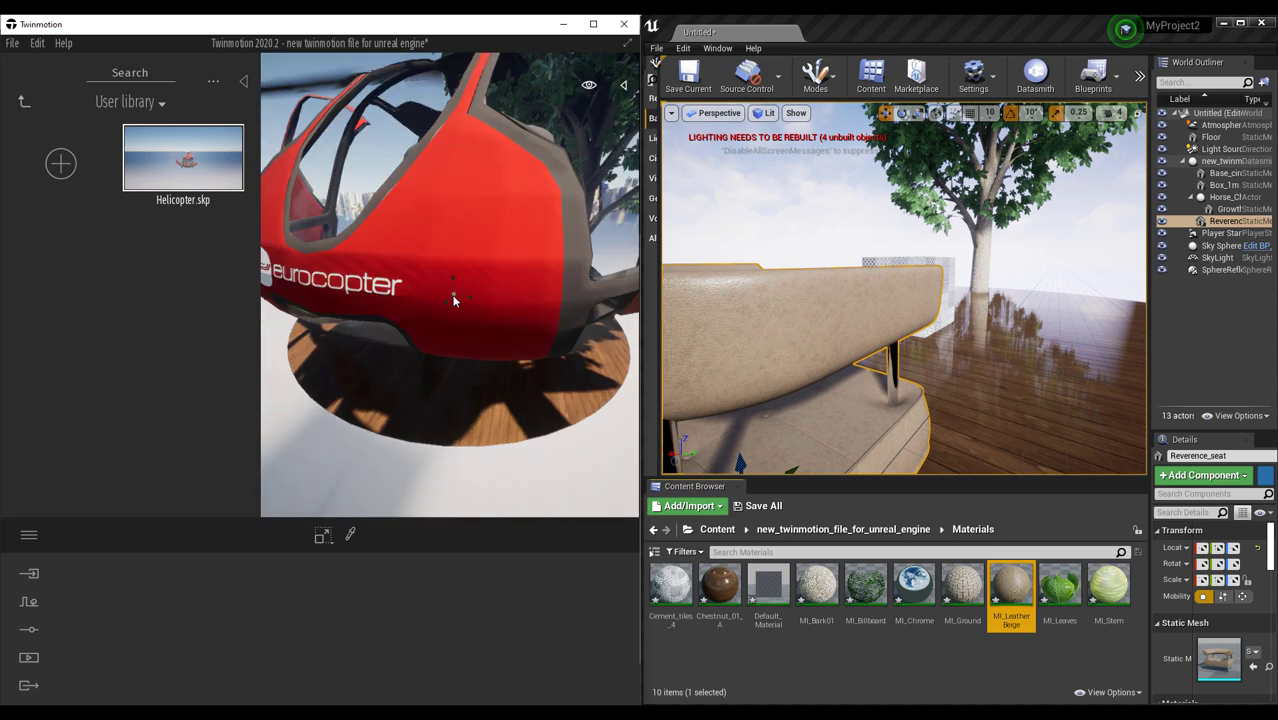
shift+middle_drag(454, 301, 442, 337)
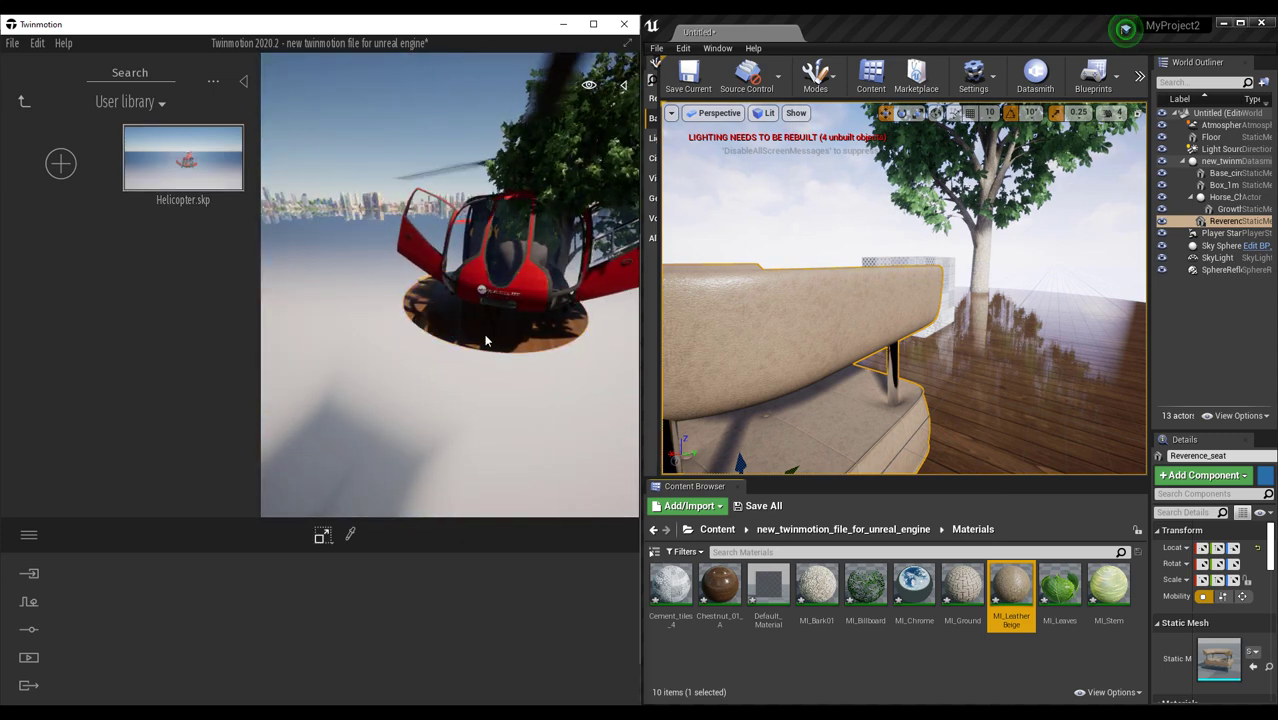
scroll(514, 274, down, 2)
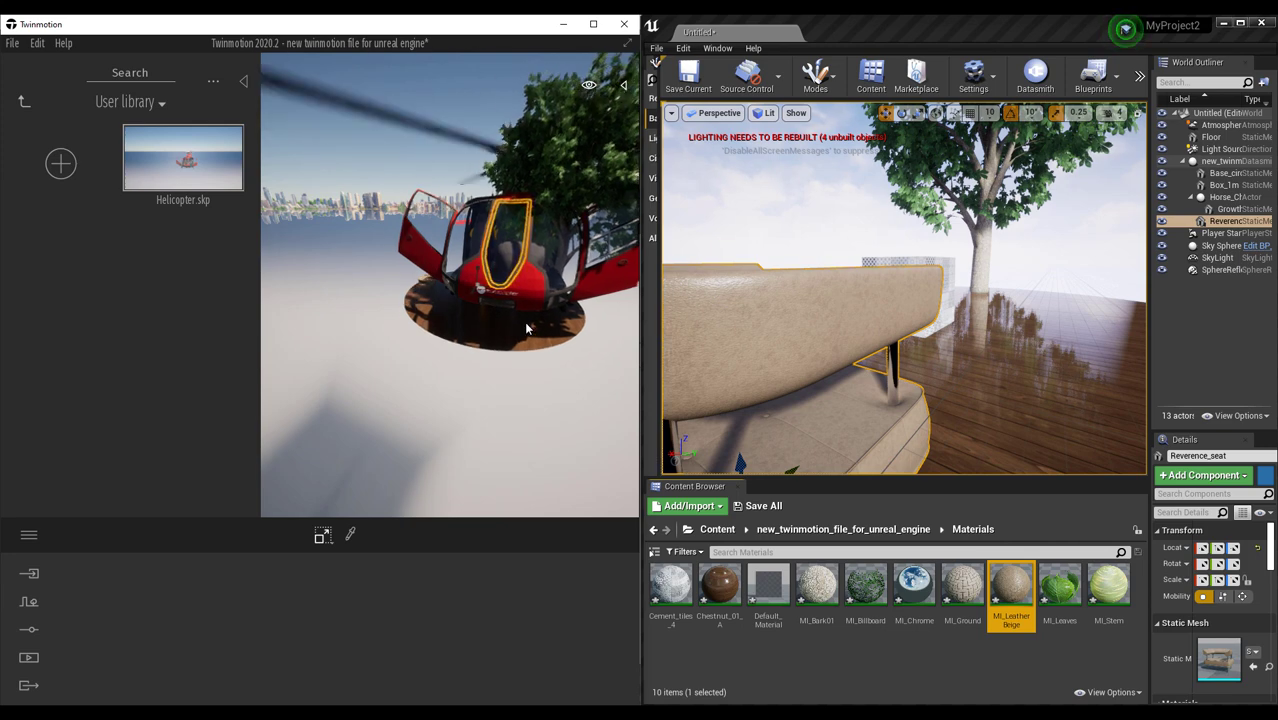
Show Twinmotion's scene graph, collapse the Helicopter.skp group and select the whole group
click(624, 87)
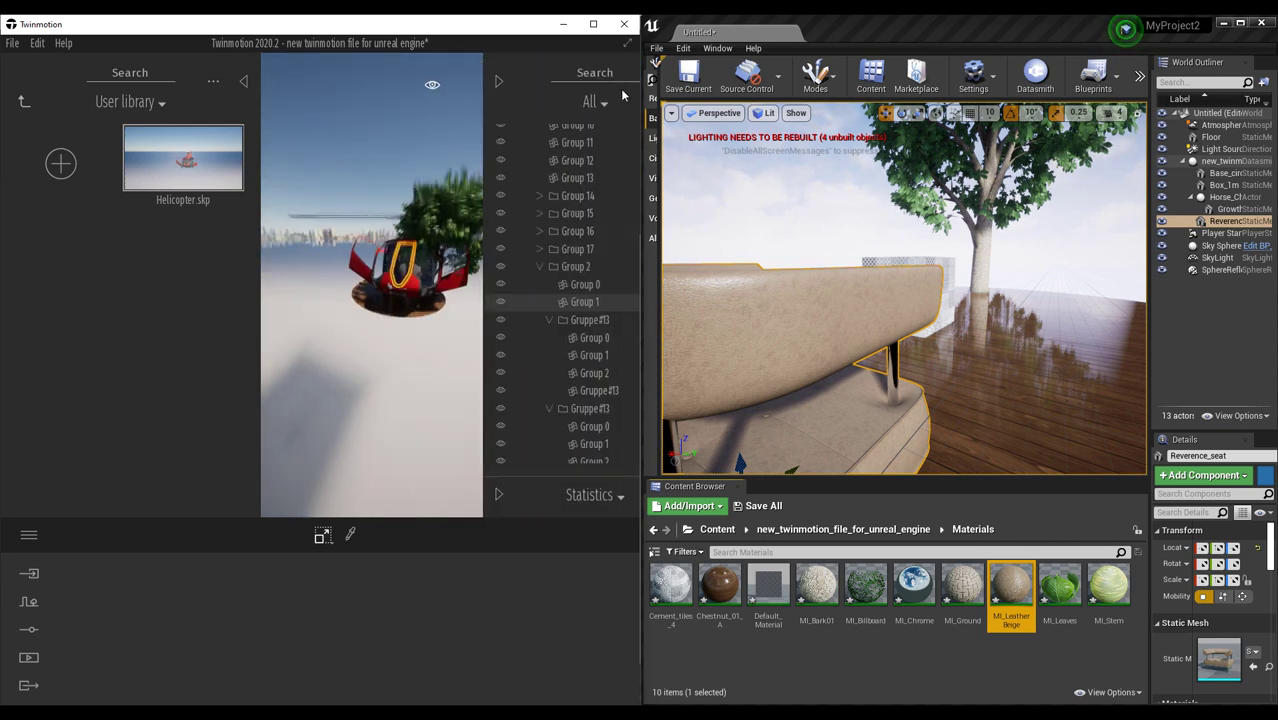
scroll(504, 260, up, 2)
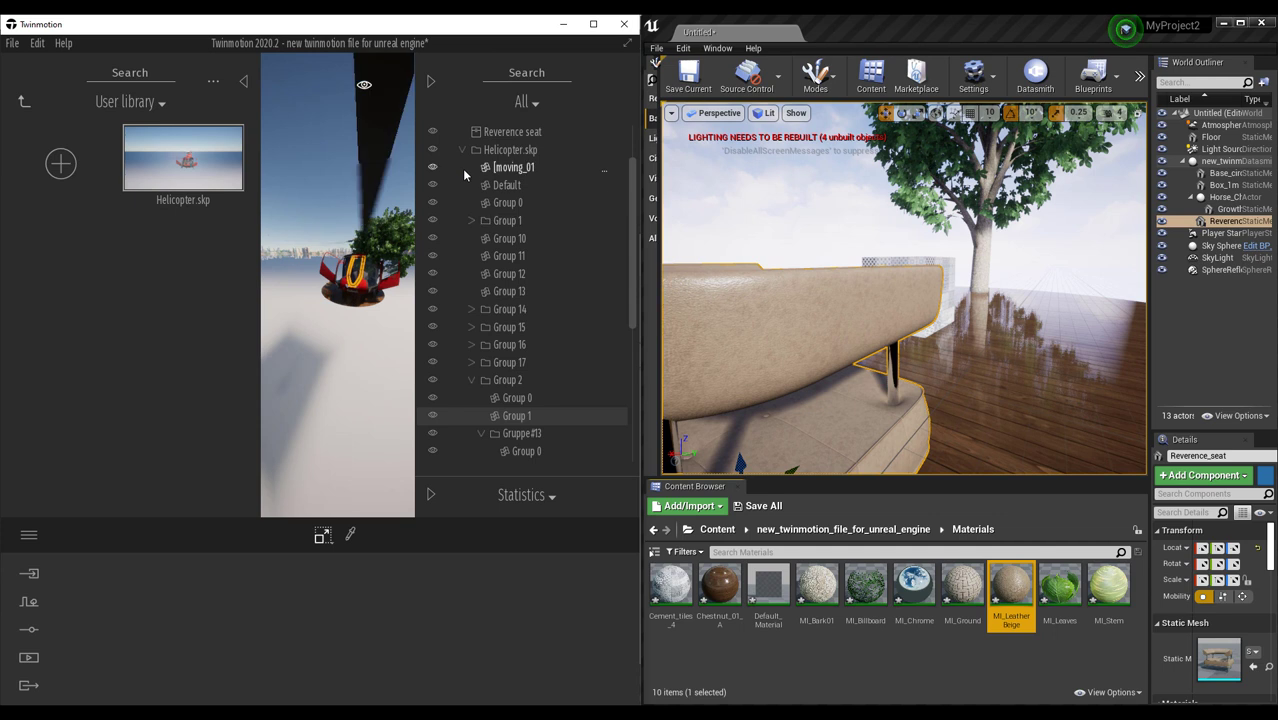
click(462, 150)
click(491, 221)
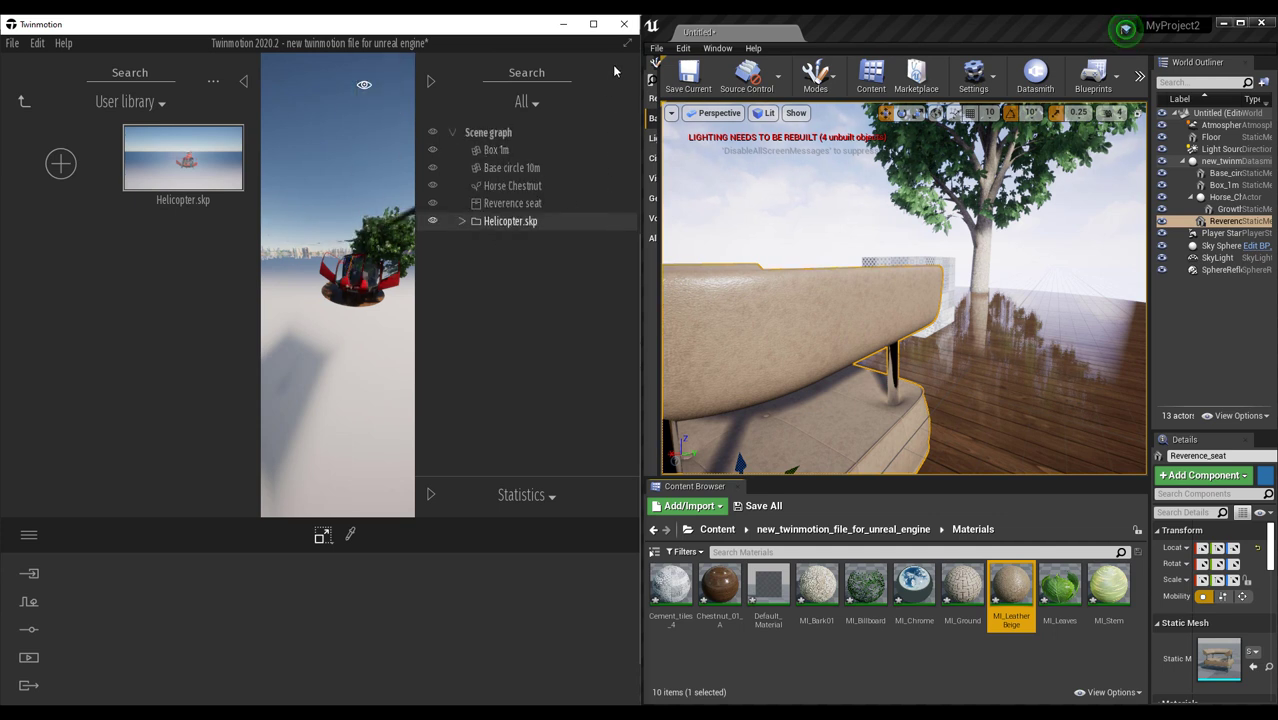
Move the whole Helicopter.skp group off the round wooden base in Twinmotion and save the file
click(431, 81)
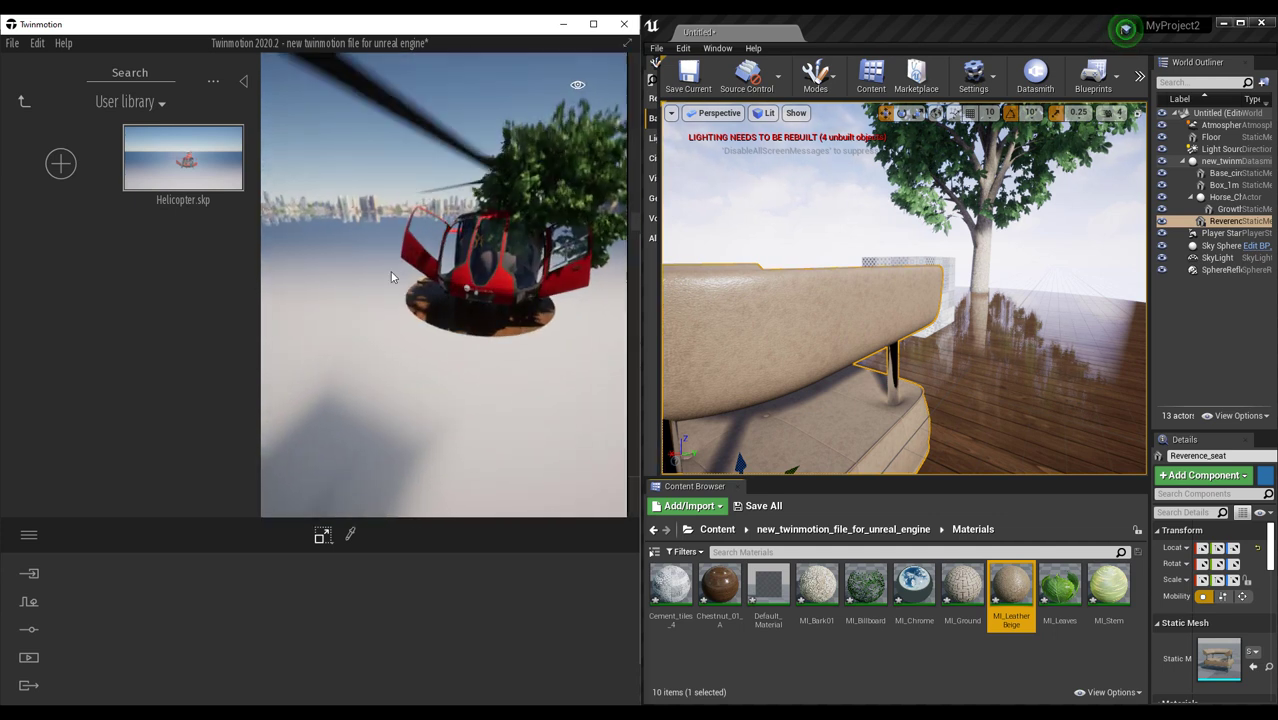
click(322, 535)
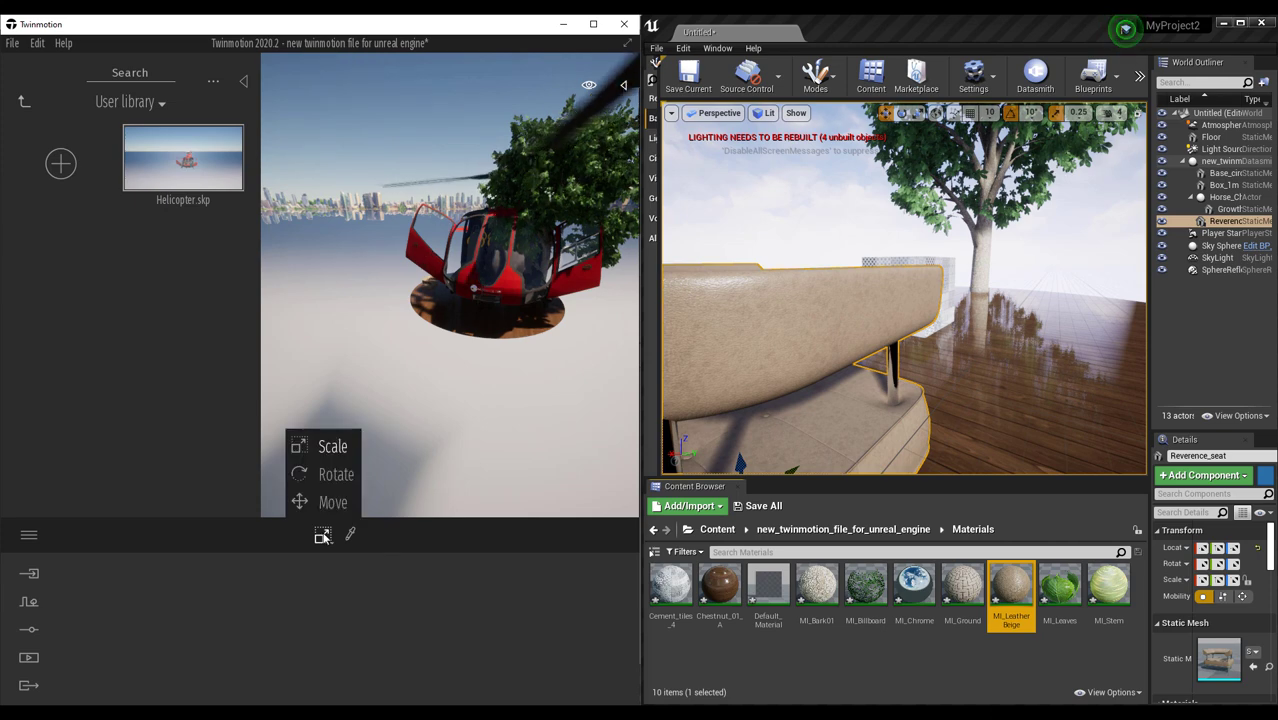
click(331, 499)
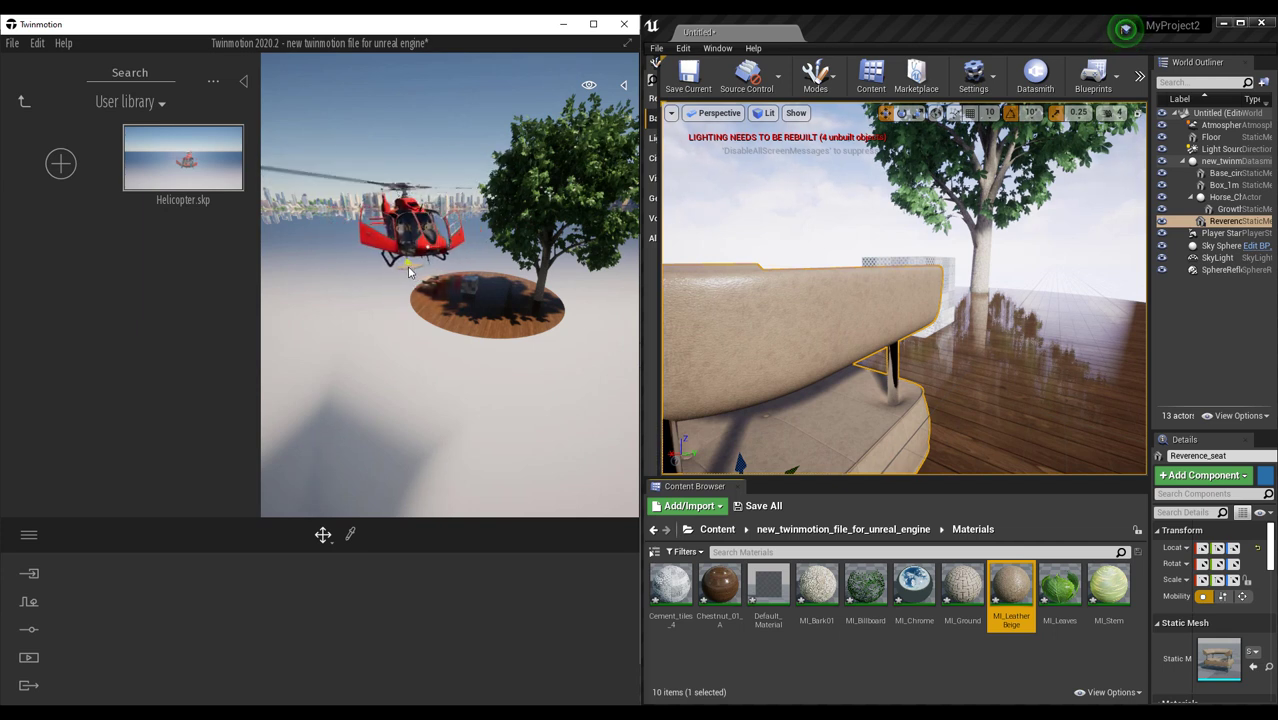
key(ctrl+s)
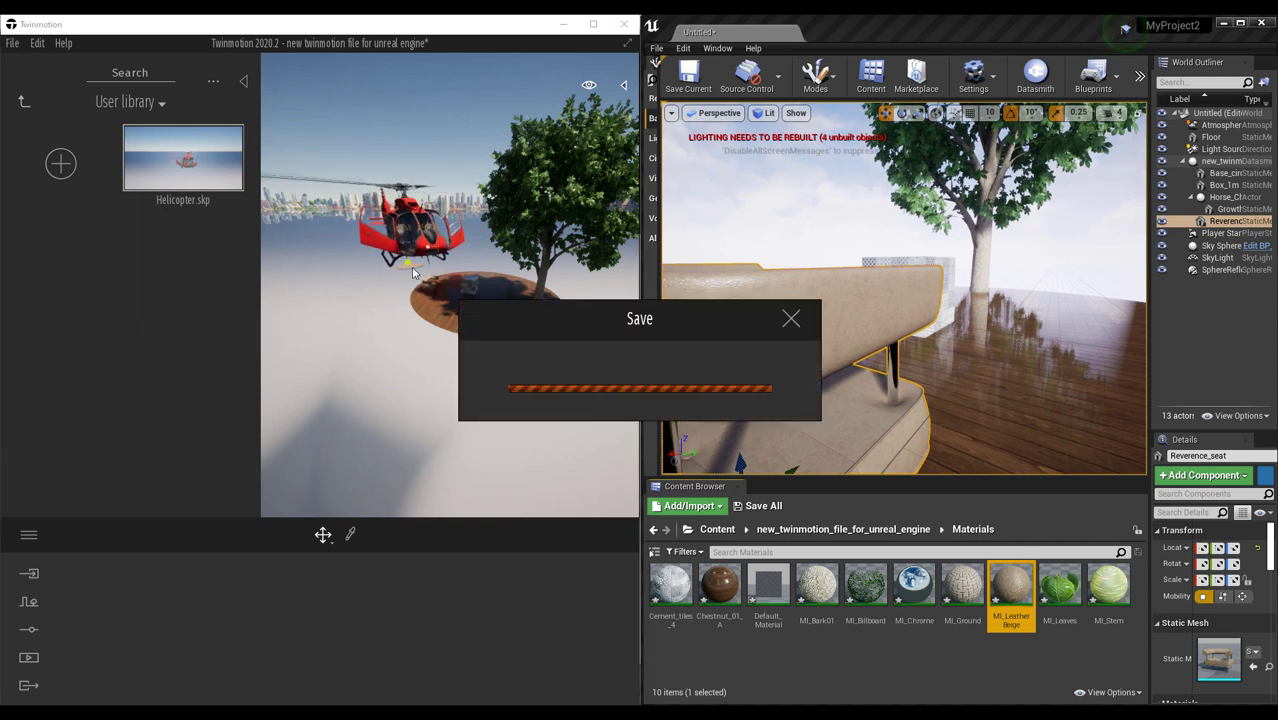
Reimport the new_twinmotion_file_for_unreal_engine Datasmith scene in Unreal, keeping the offered import options
click(770, 529)
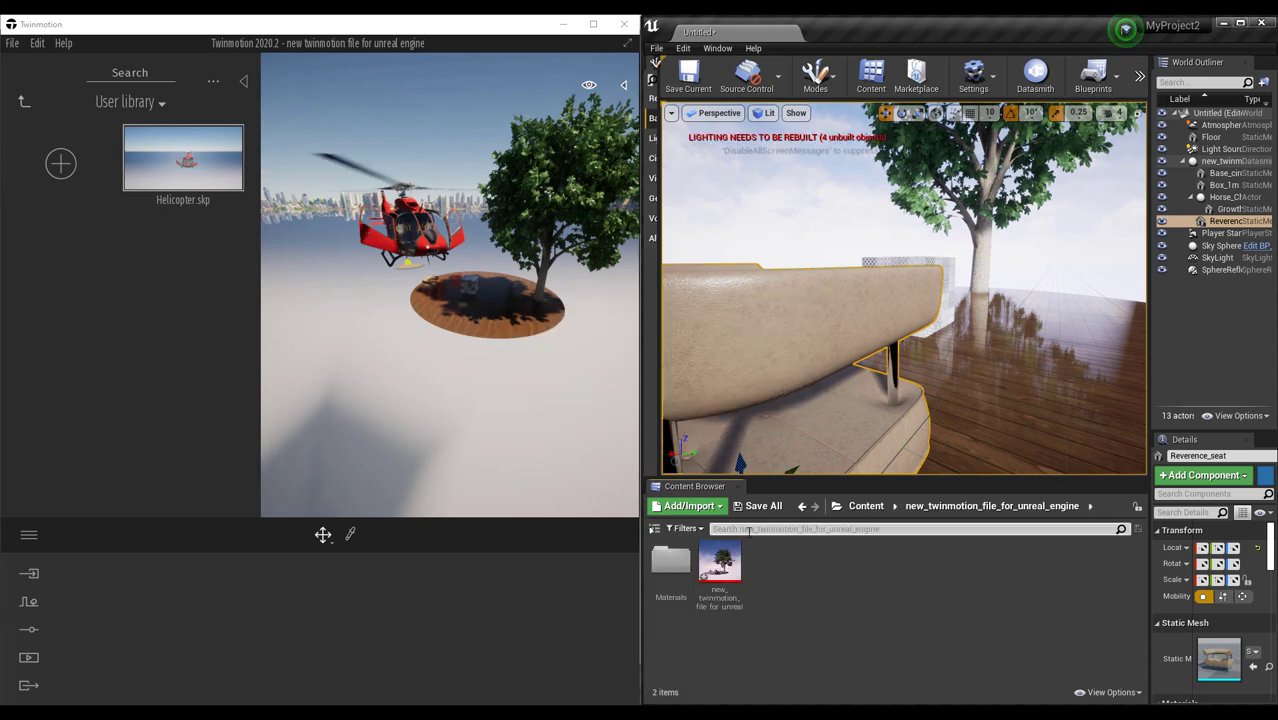
right_click(725, 580)
click(762, 238)
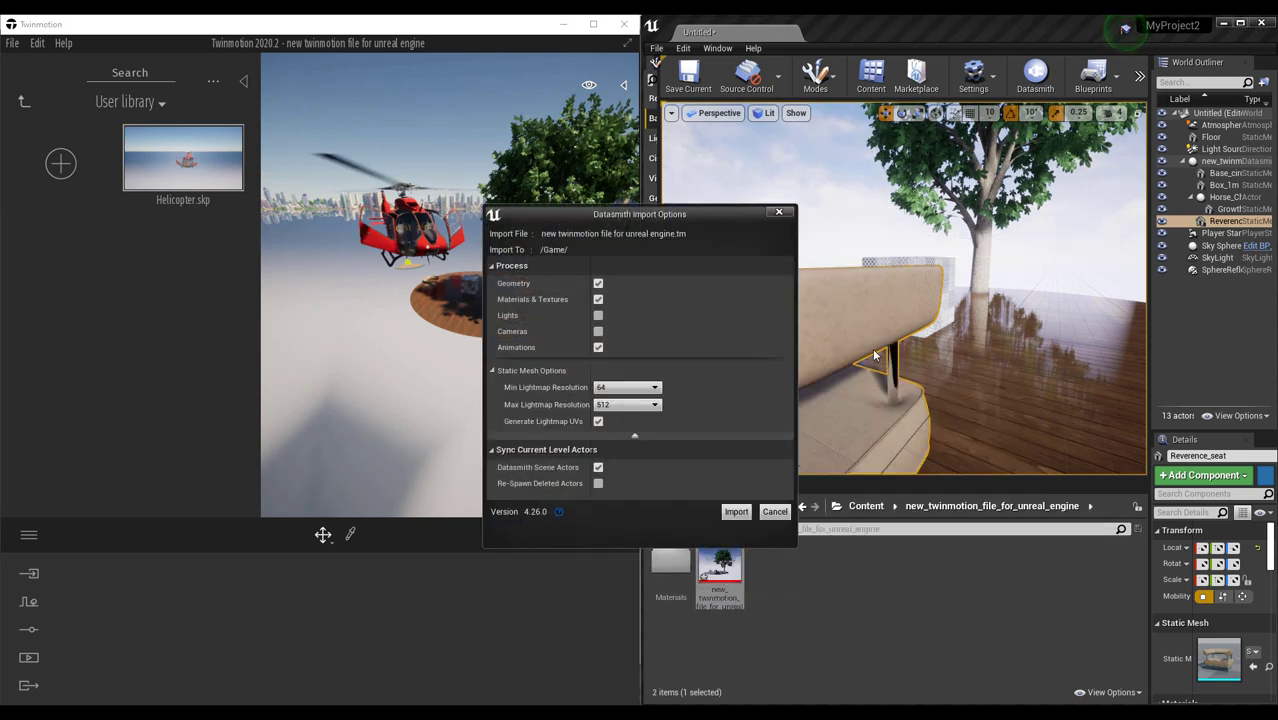
click(736, 512)
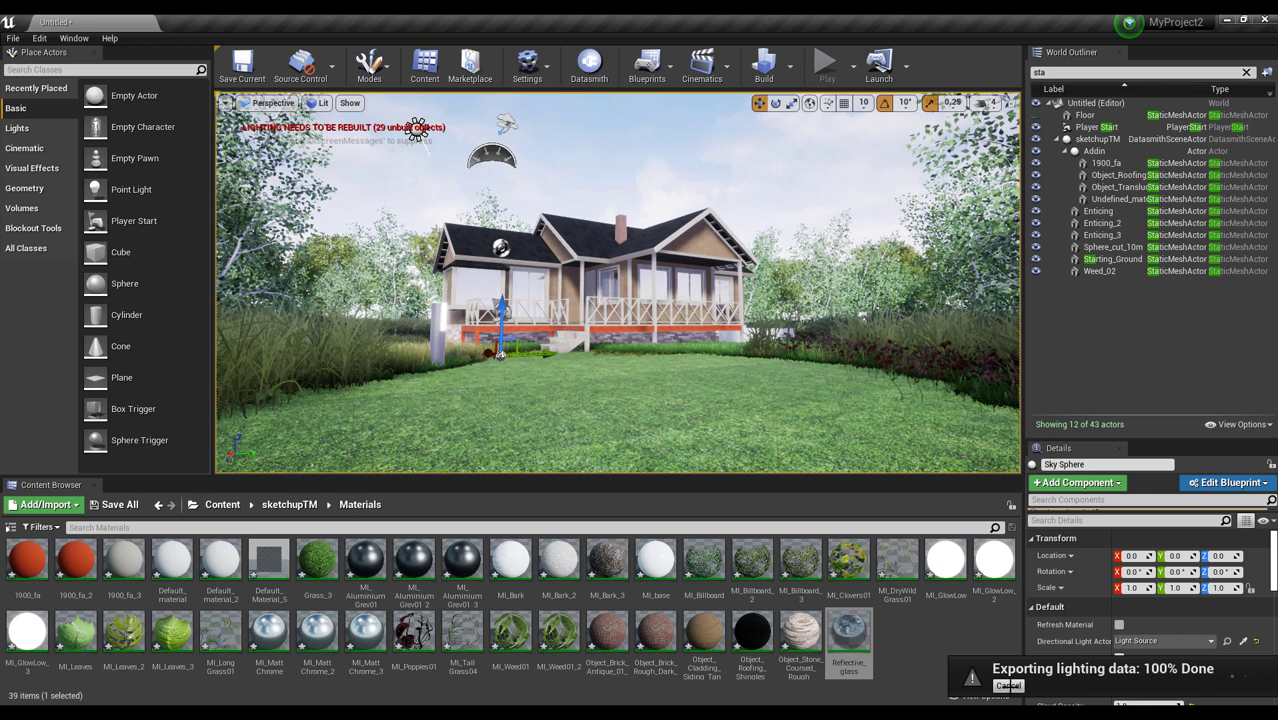
click(967, 630)
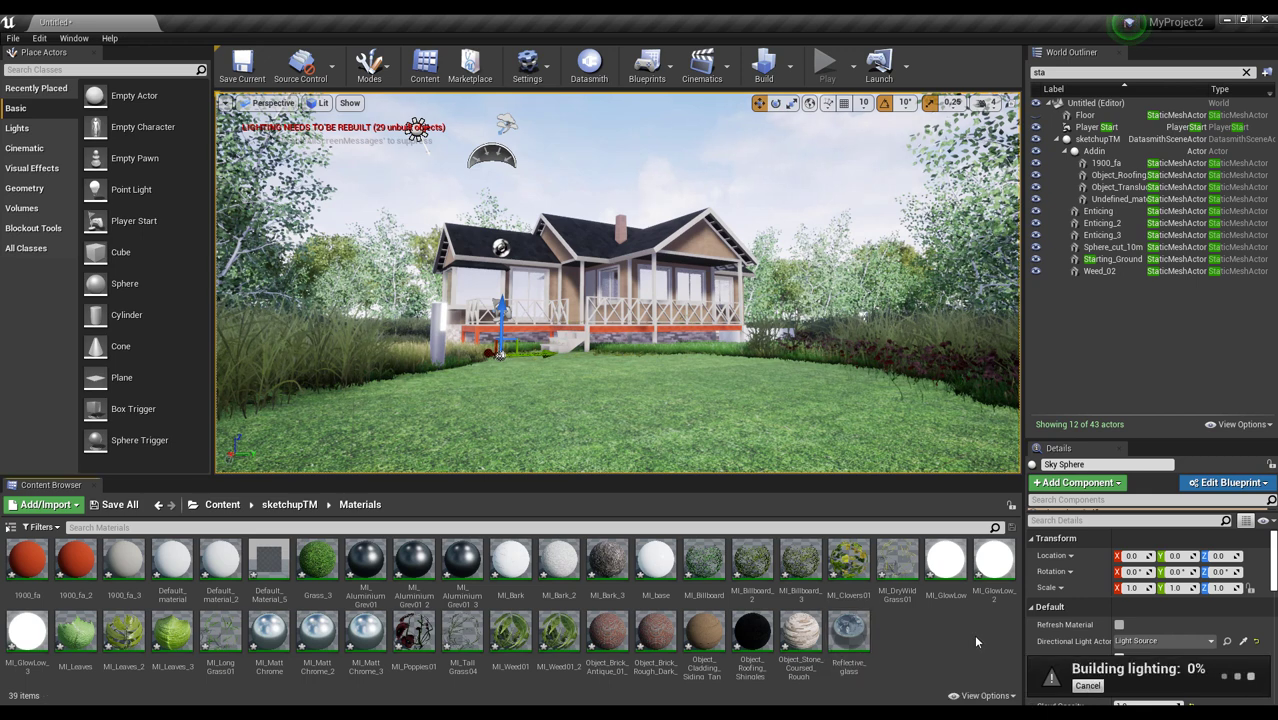